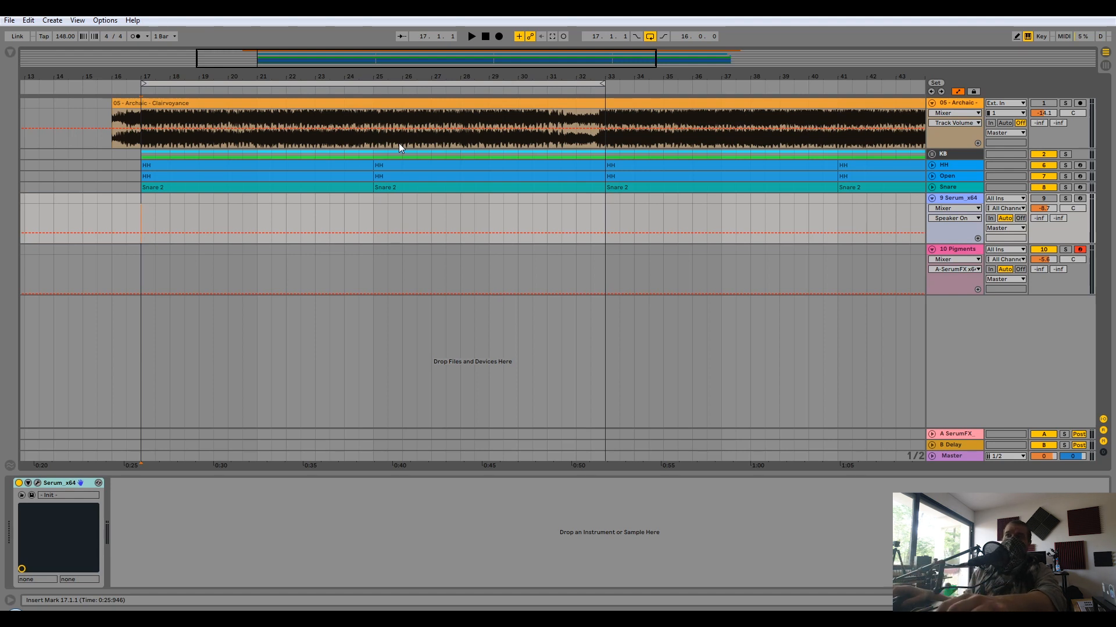
- Solo the Archaic - Clairvoyance reference track, set its volume to -8.9 dB, and play it briefly
{"action": "left_click", "coordinate": [1066, 104]}
{"action": "key", "text": "space"}
{"action": "left_click_drag", "start_coordinate": [1047, 113], "coordinate": [1047, 108]}
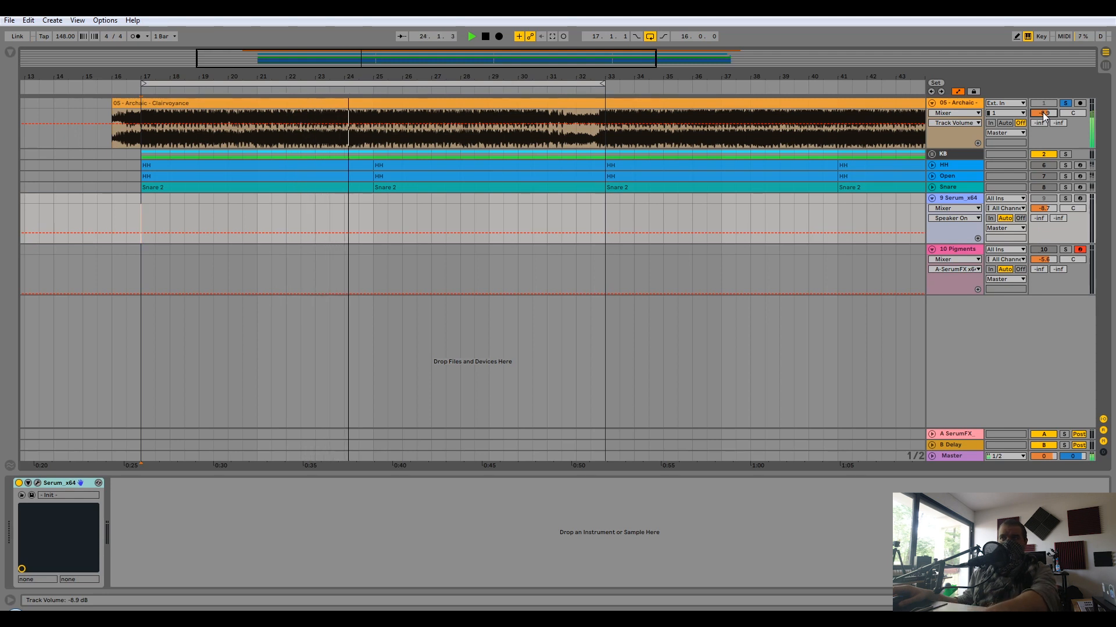
{"action": "key", "text": "space"}
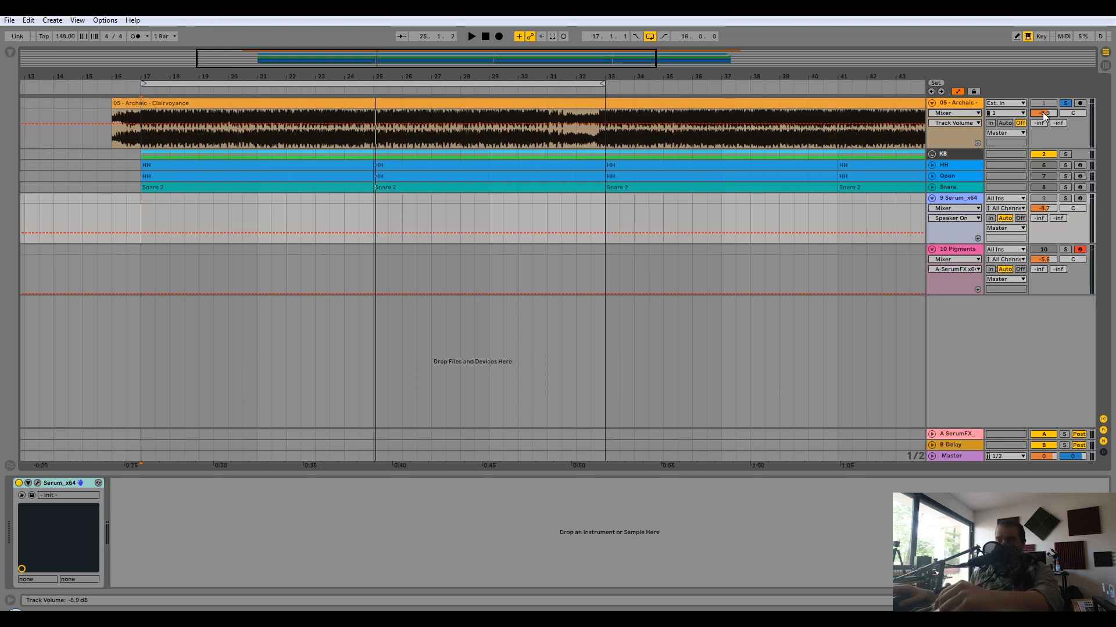
- Solo the Serum track and arm it for recording, with its synth window closed
{"action": "left_click", "coordinate": [966, 190]}
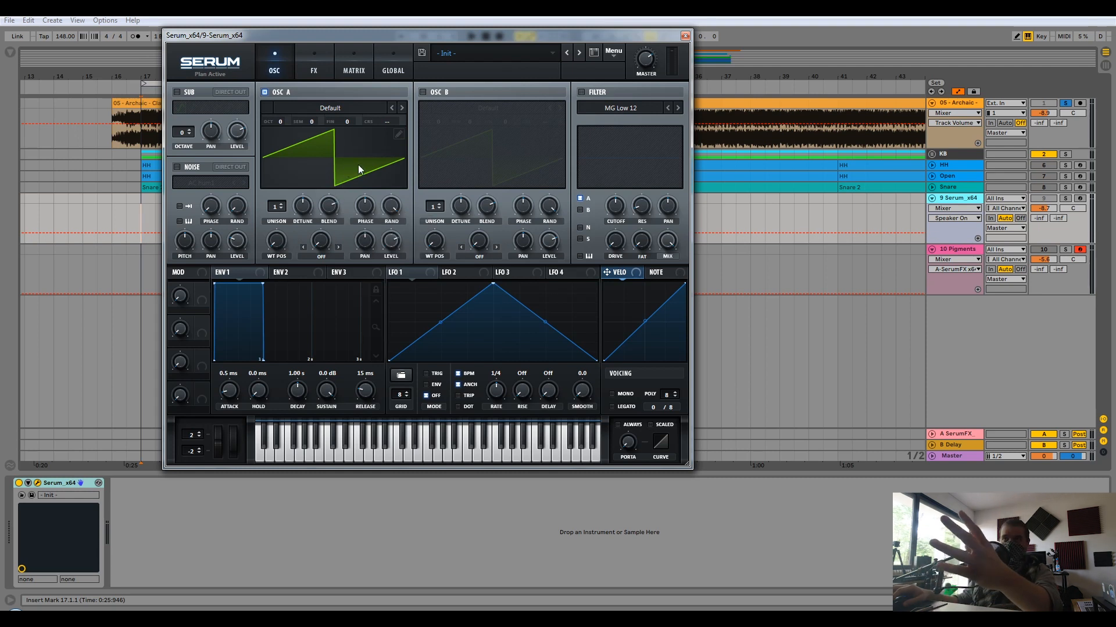
{"action": "left_click", "coordinate": [1079, 199]}
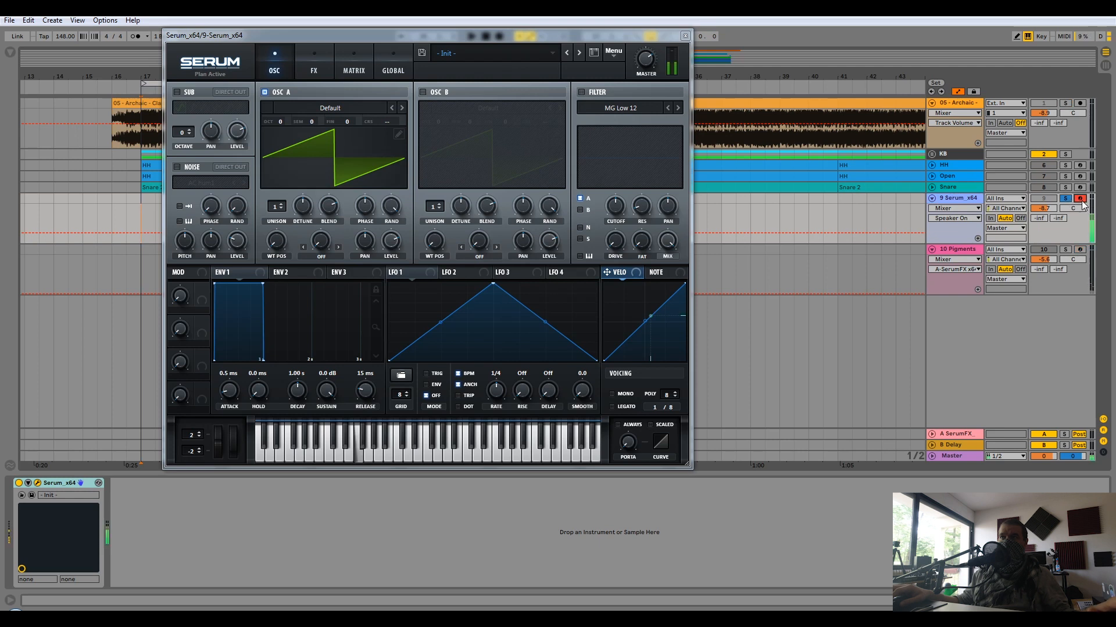
{"action": "left_click", "coordinate": [685, 36]}
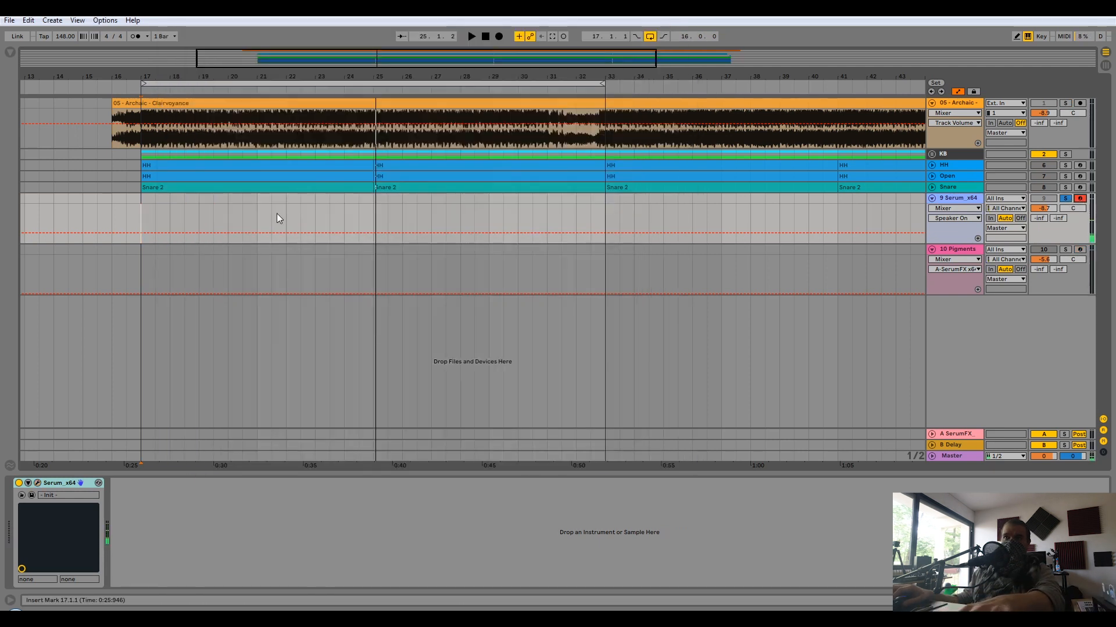
- Insert a one-bar empty MIDI clip on the Serum track at bar 17
{"action": "left_click_drag", "start_coordinate": [142, 212], "coordinate": [156, 215]}
{"action": "right_click", "coordinate": [169, 197]}
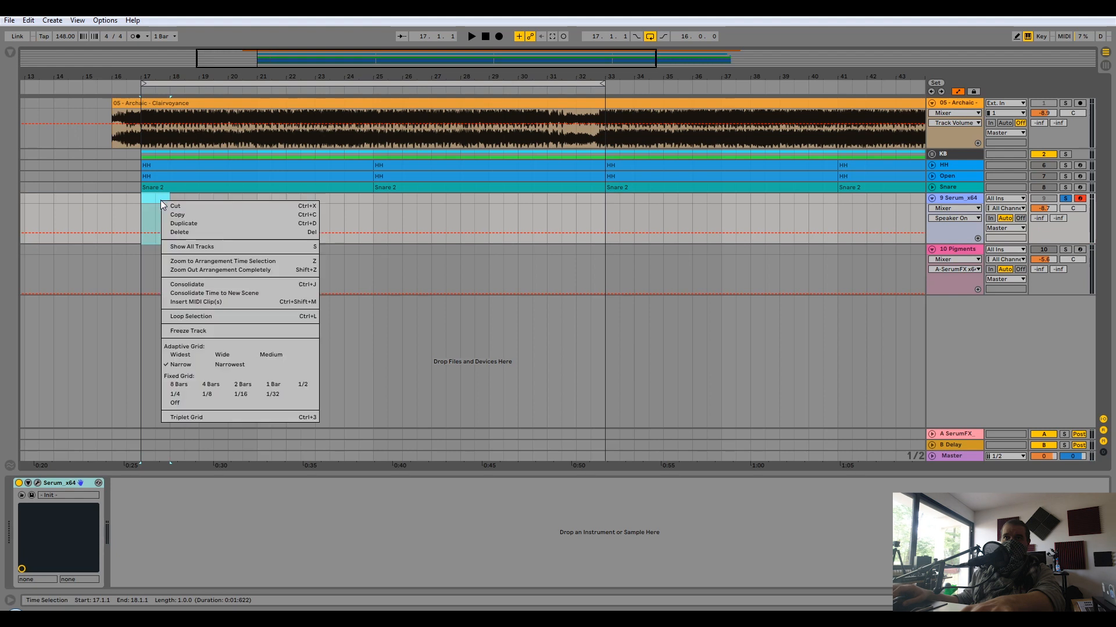
{"action": "left_click", "coordinate": [244, 303]}
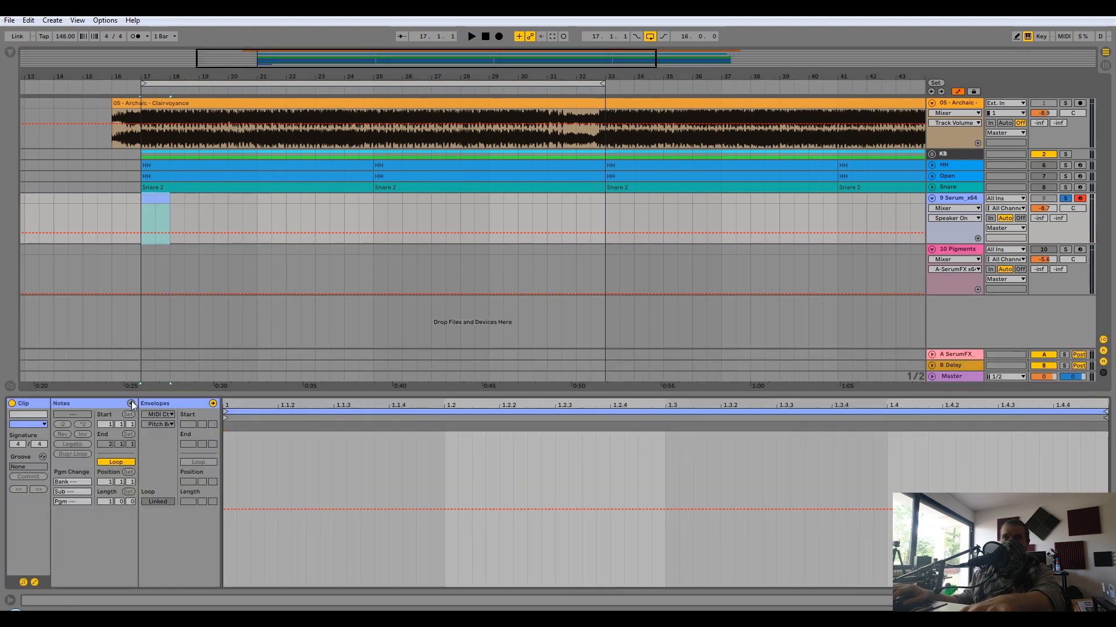
- Add an F1 note at the start of the MIDI clip, extend it across the whole bar, and play it
{"action": "scroll", "coordinate": [304, 498], "scroll_direction": "down", "scroll_amount": 3}
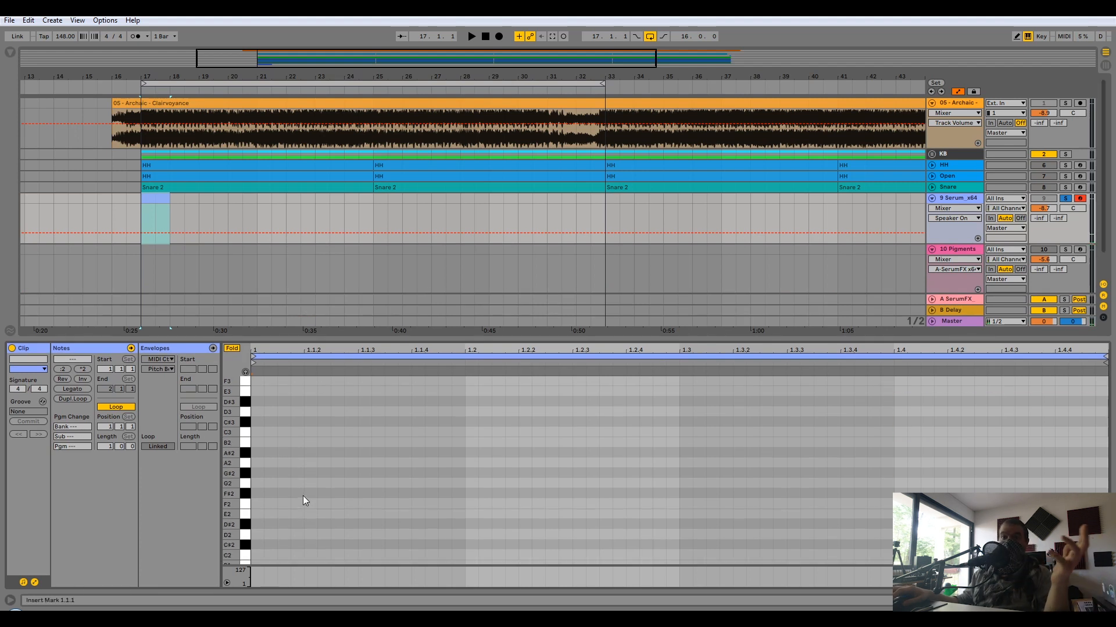
{"action": "scroll", "coordinate": [307, 488], "scroll_direction": "down", "scroll_amount": 3}
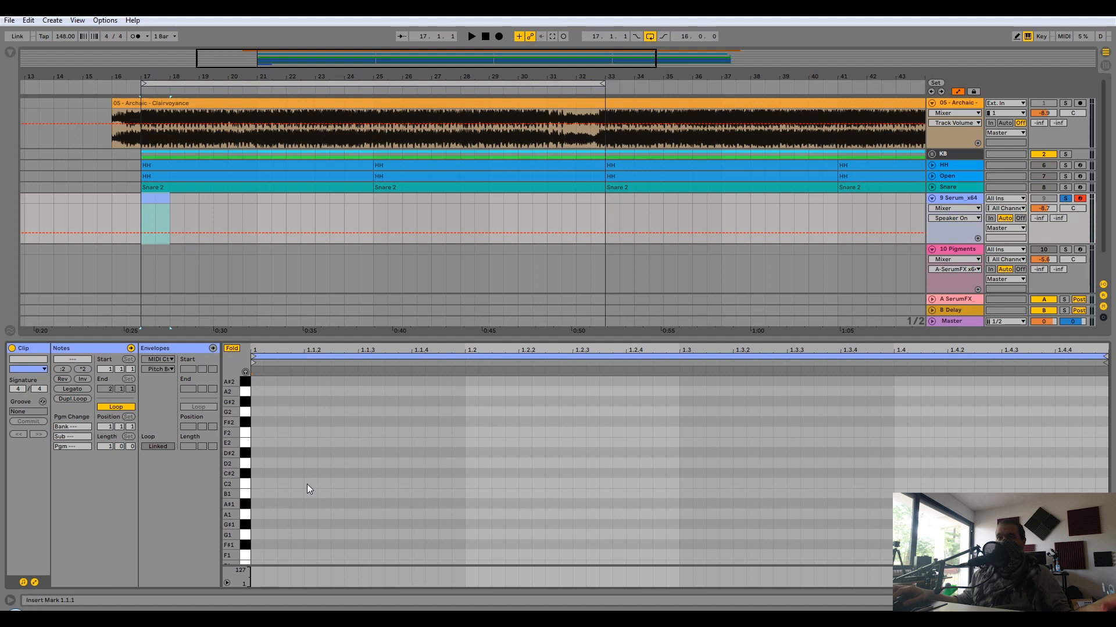
{"action": "scroll", "coordinate": [311, 479], "scroll_direction": "down", "scroll_amount": 3}
{"action": "double_click", "coordinate": [257, 494]}
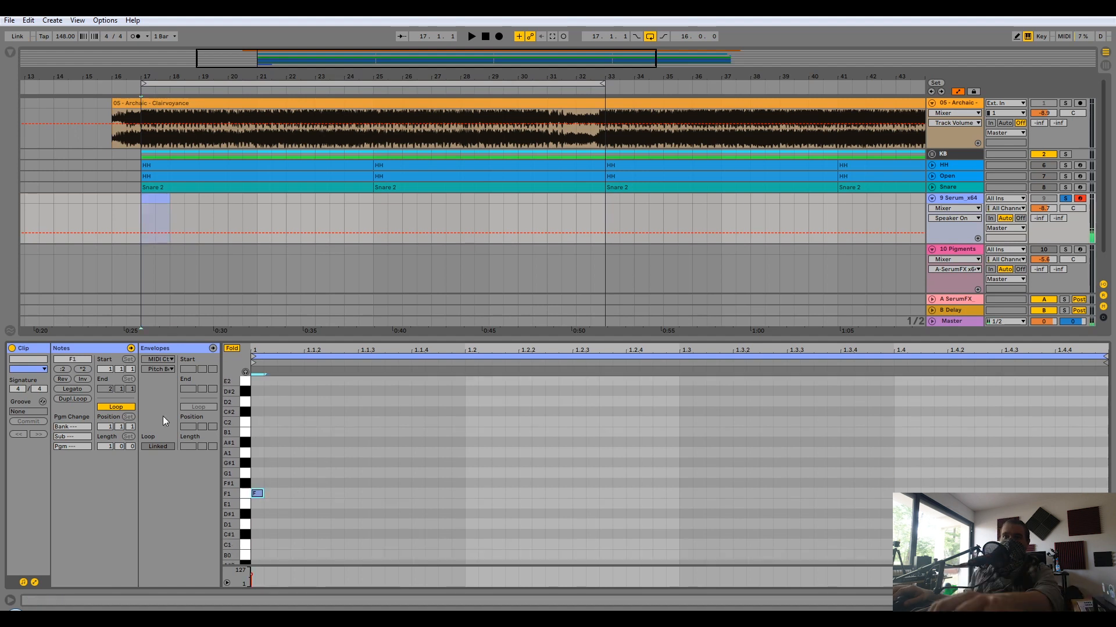
{"action": "left_click", "coordinate": [72, 389]}
{"action": "key", "text": "space"}
{"action": "key", "text": "space"}
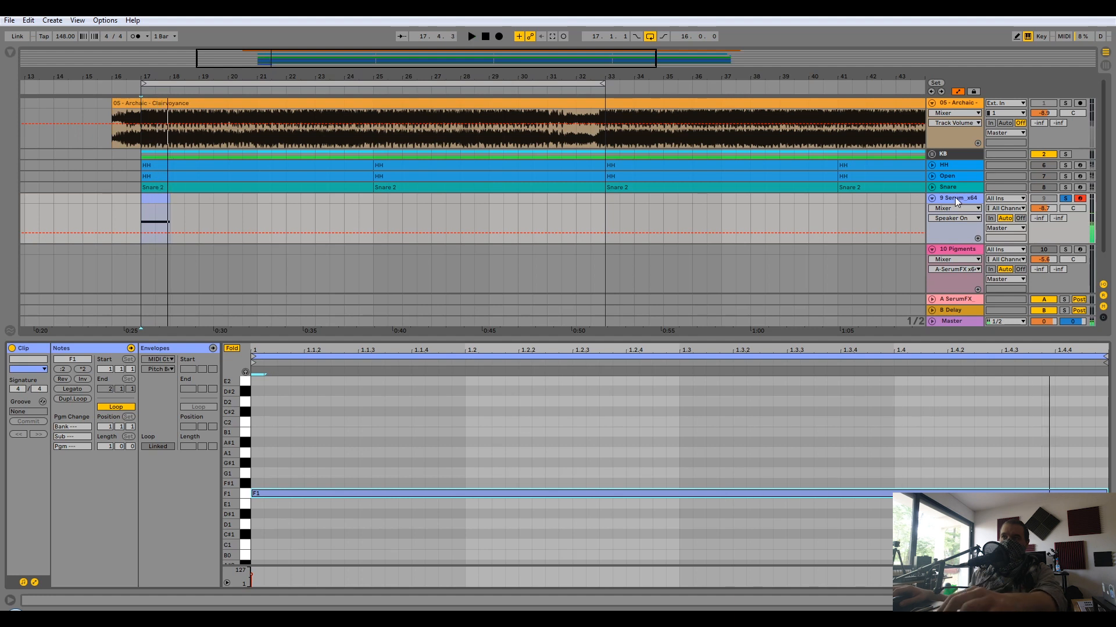
- Set Serum's upward pitch bend range to 24 semitones
{"action": "key", "text": "shift+Tab"}
{"action": "left_click", "coordinate": [38, 483]}
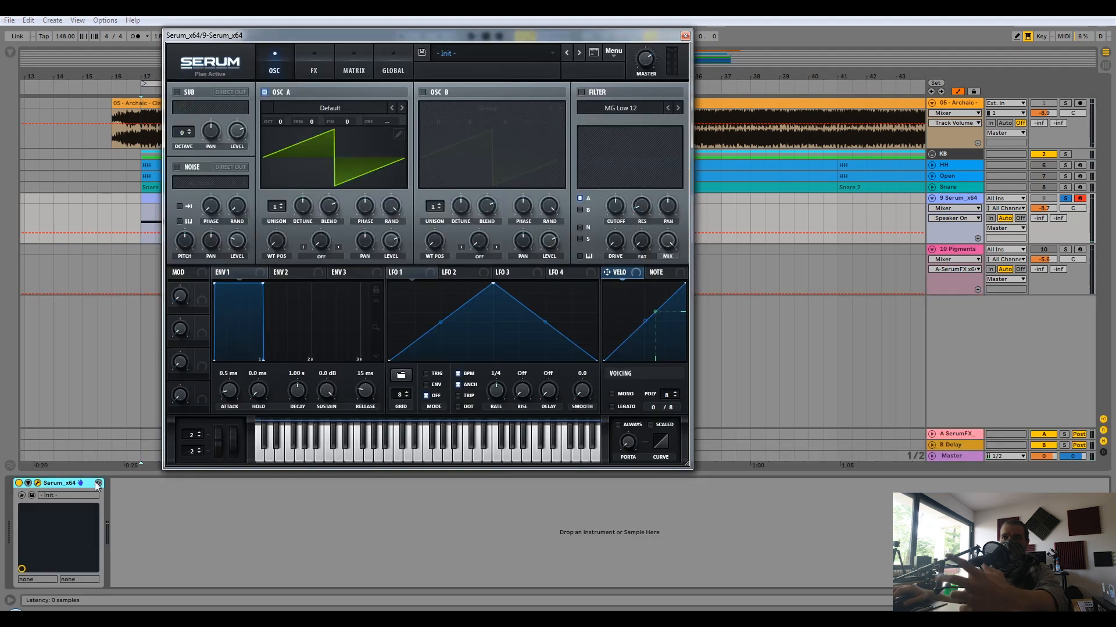
{"action": "left_click_drag", "start_coordinate": [217, 448], "coordinate": [193, 418]}
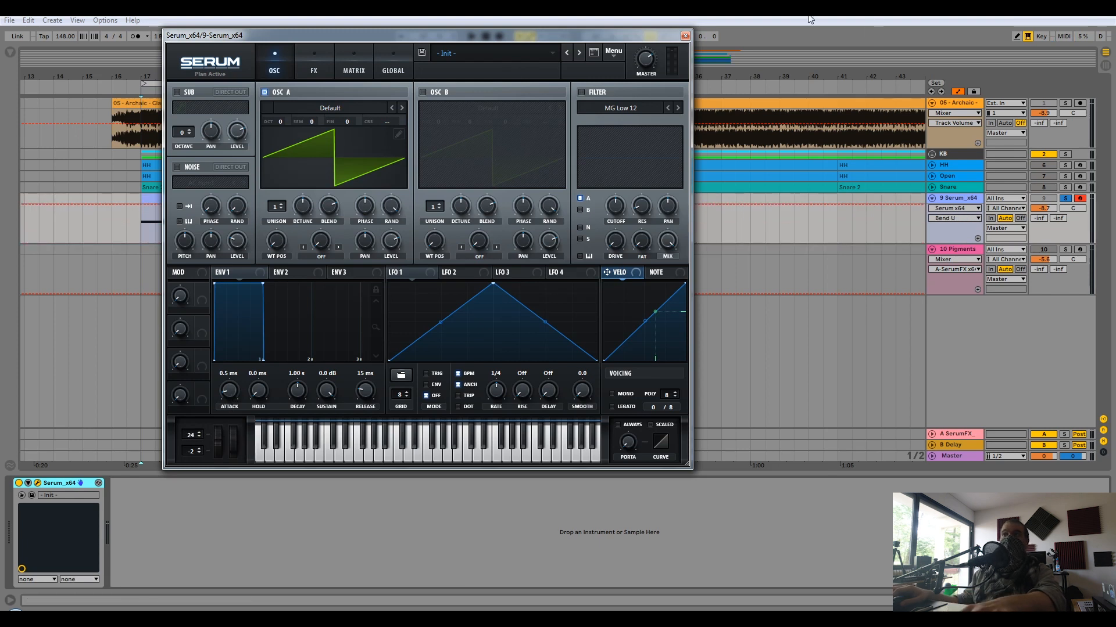
{"action": "left_click", "coordinate": [685, 35]}
- Draw a Pitch Bend envelope in the MIDI clip, rising from 0 at the start to the maximum at the end, and play it
{"action": "double_click", "coordinate": [164, 201]}
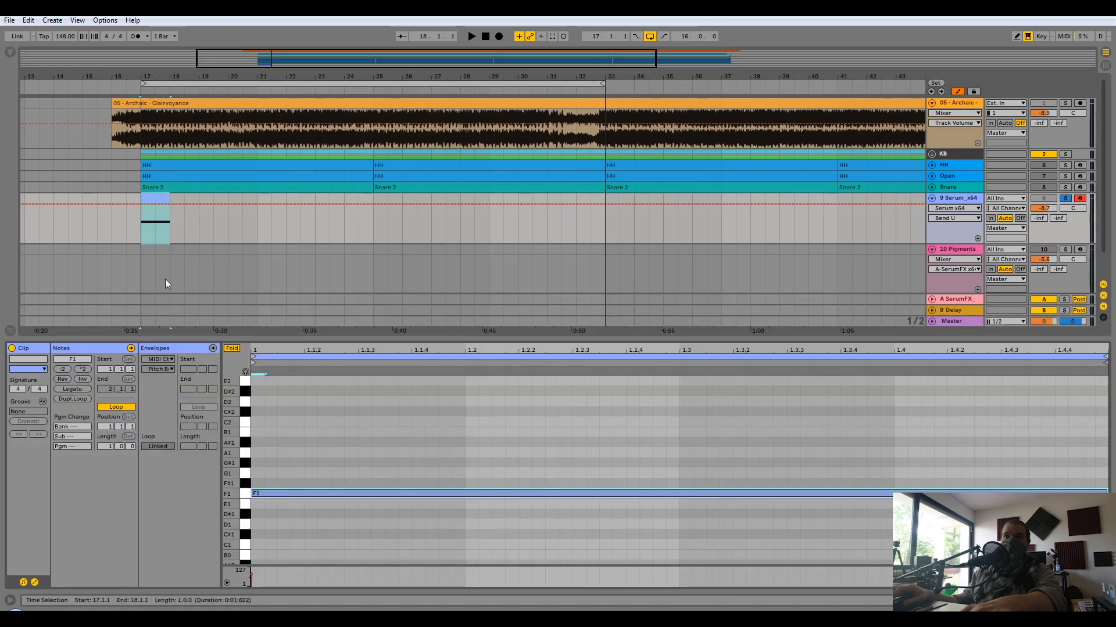
{"action": "left_click", "coordinate": [213, 348]}
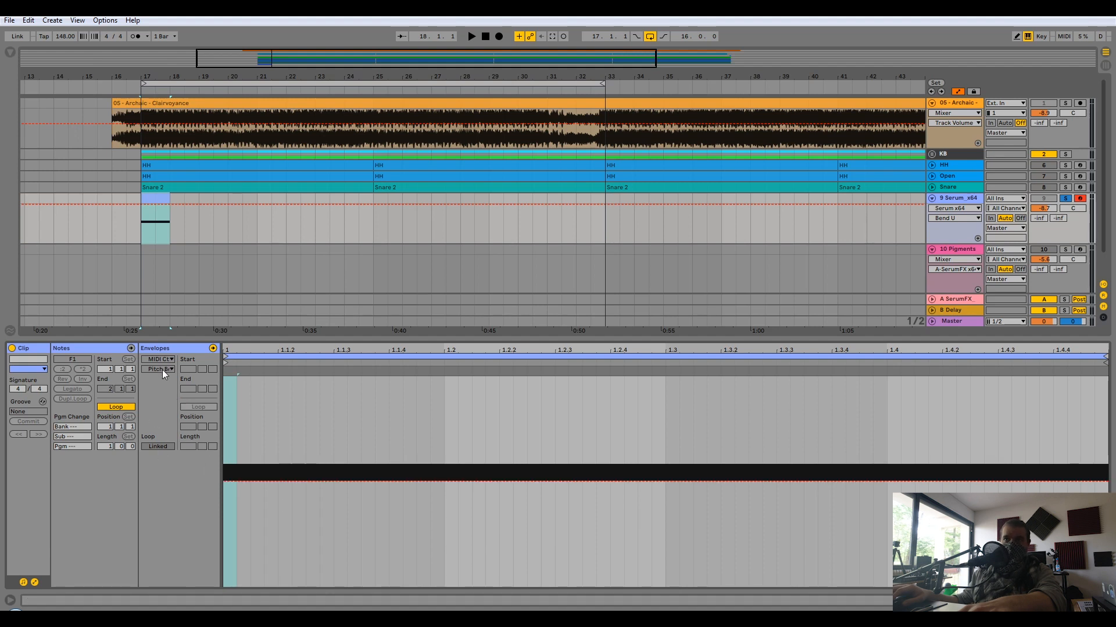
{"action": "left_click", "coordinate": [236, 478]}
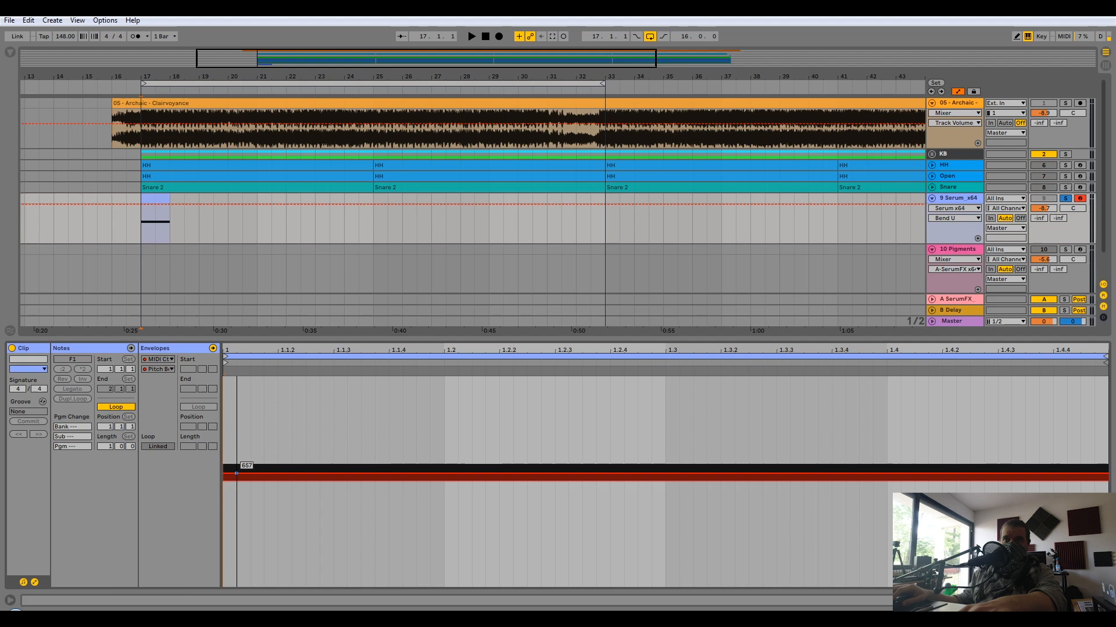
{"action": "right_click", "coordinate": [236, 478]}
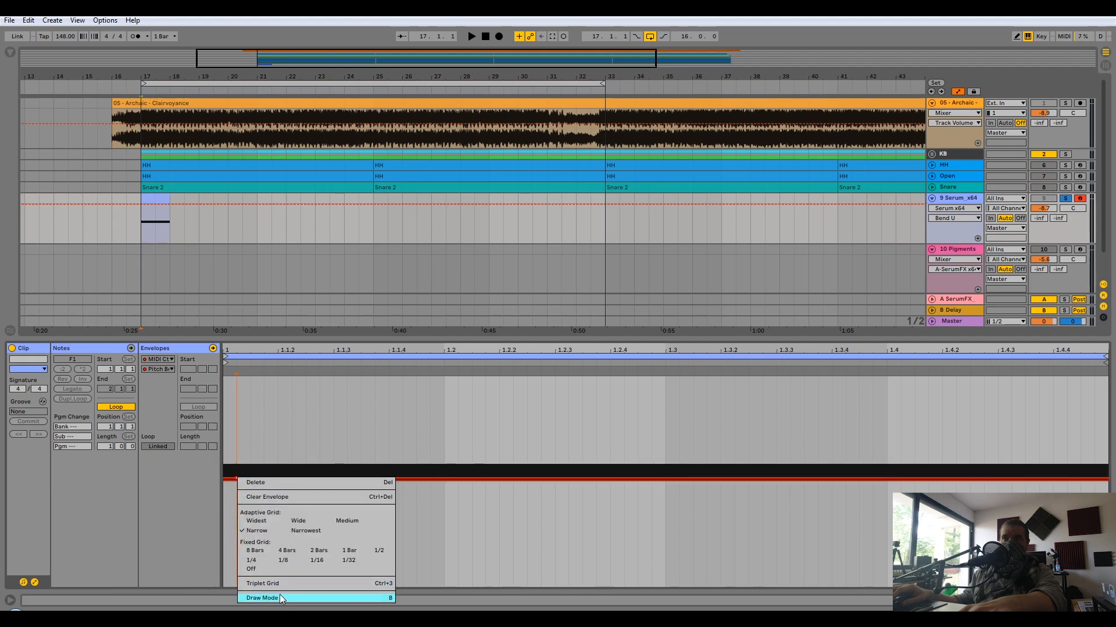
{"action": "left_click", "coordinate": [255, 483]}
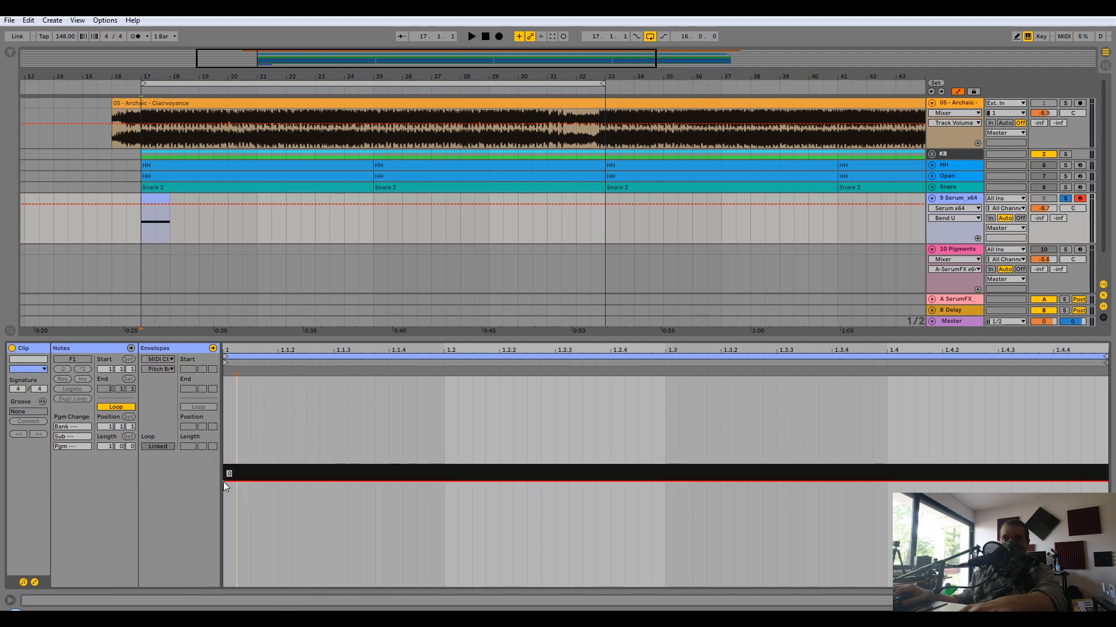
{"action": "left_click", "coordinate": [225, 482]}
{"action": "left_click_drag", "start_coordinate": [1105, 487], "coordinate": [1105, 379]}
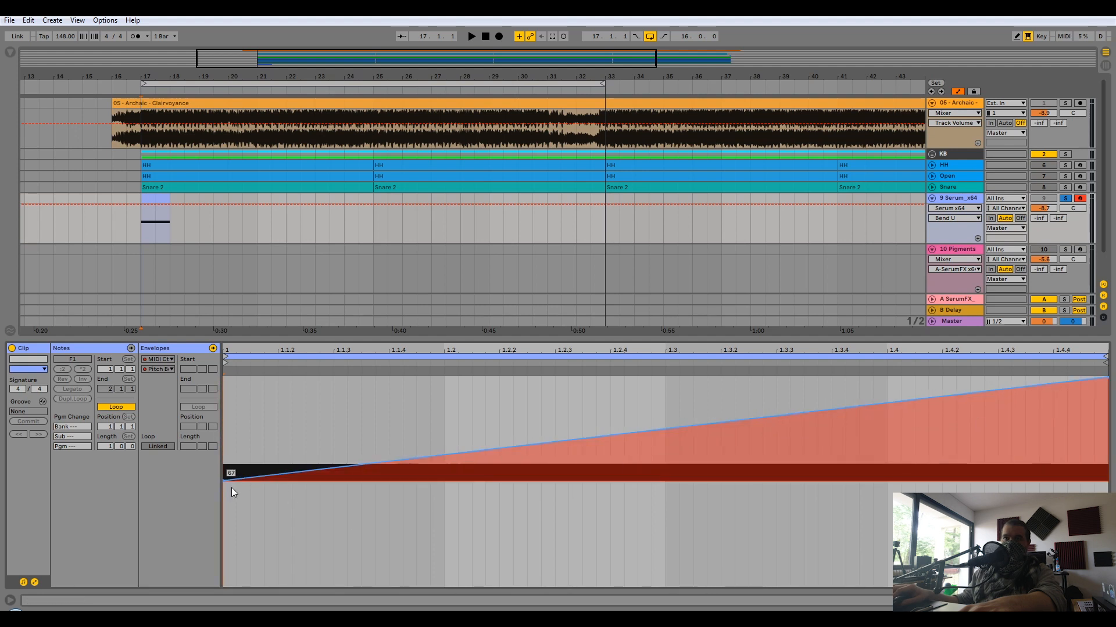
{"action": "left_click_drag", "start_coordinate": [223, 483], "coordinate": [223, 482]}
{"action": "key", "text": "space"}
{"action": "key", "text": "space"}
- Reshape Serum's LFO 1 into a descending ramp by moving its peak to the start of the cycle
{"action": "double_click", "coordinate": [954, 198]}
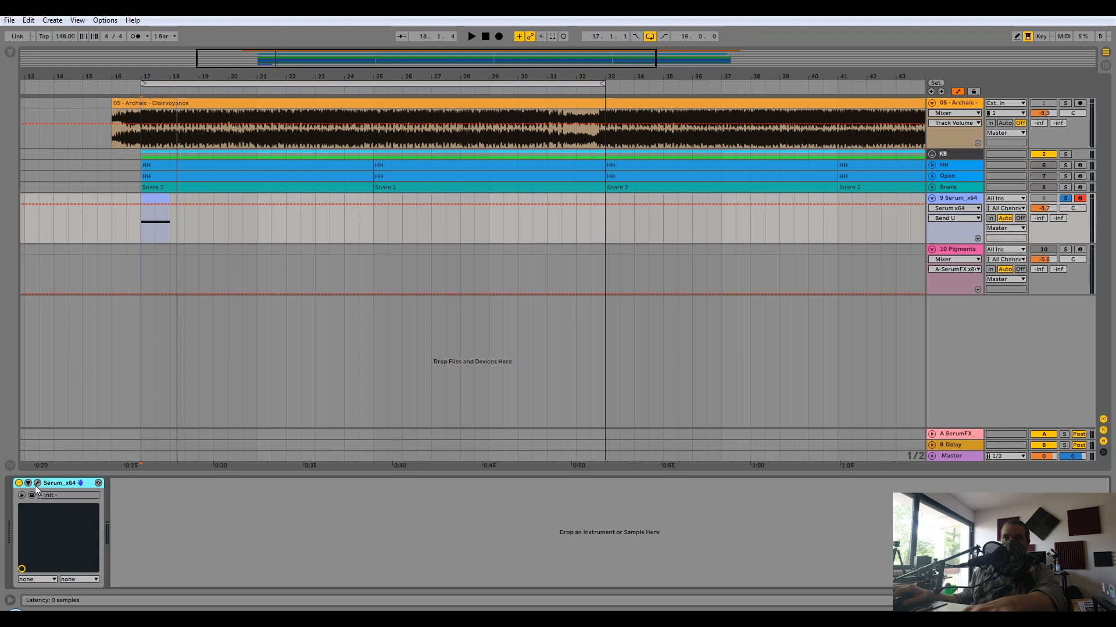
{"action": "left_click", "coordinate": [37, 485]}
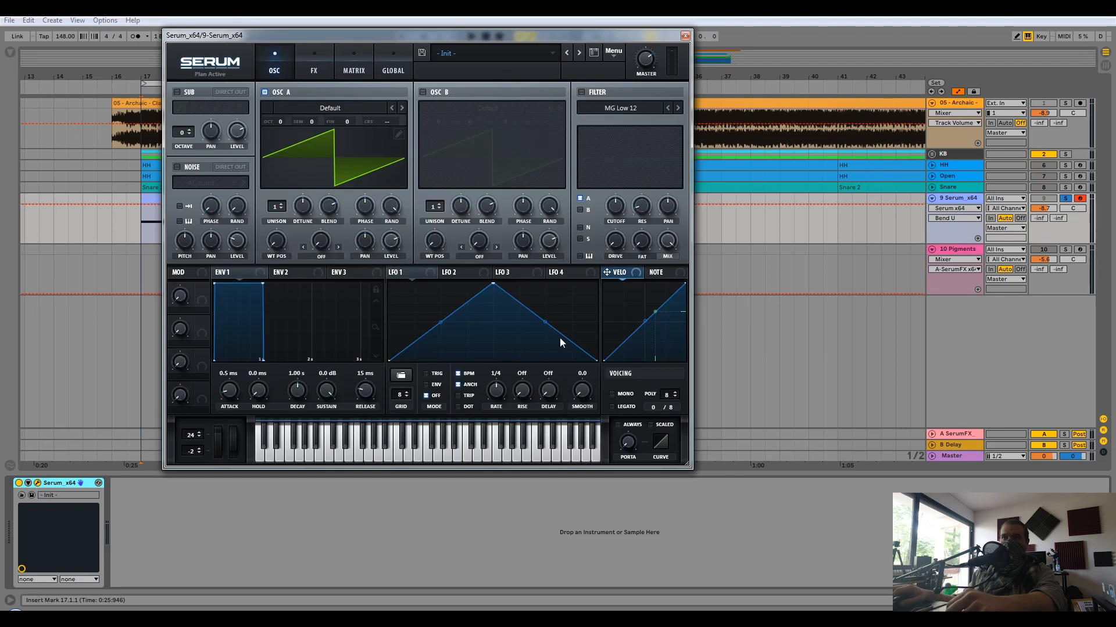
{"action": "left_click_drag", "start_coordinate": [493, 284], "coordinate": [373, 222]}
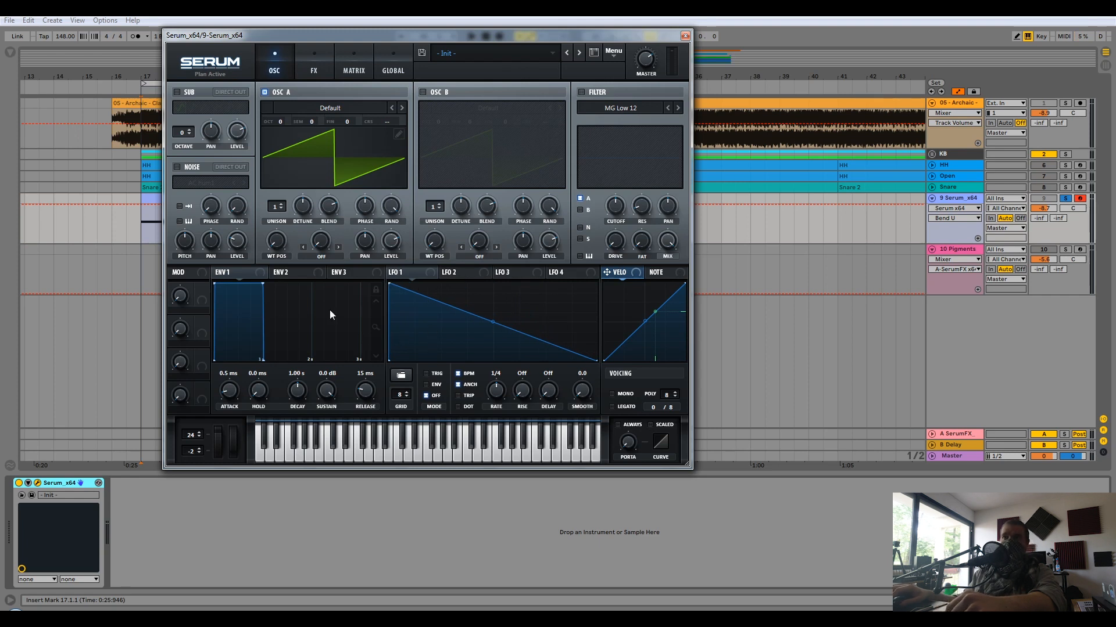
- Lower oscillator A's level to zero, modulate it with LFO 1 at a 1/16 rate, and play the result
{"action": "left_click_drag", "start_coordinate": [388, 242], "coordinate": [351, 427]}
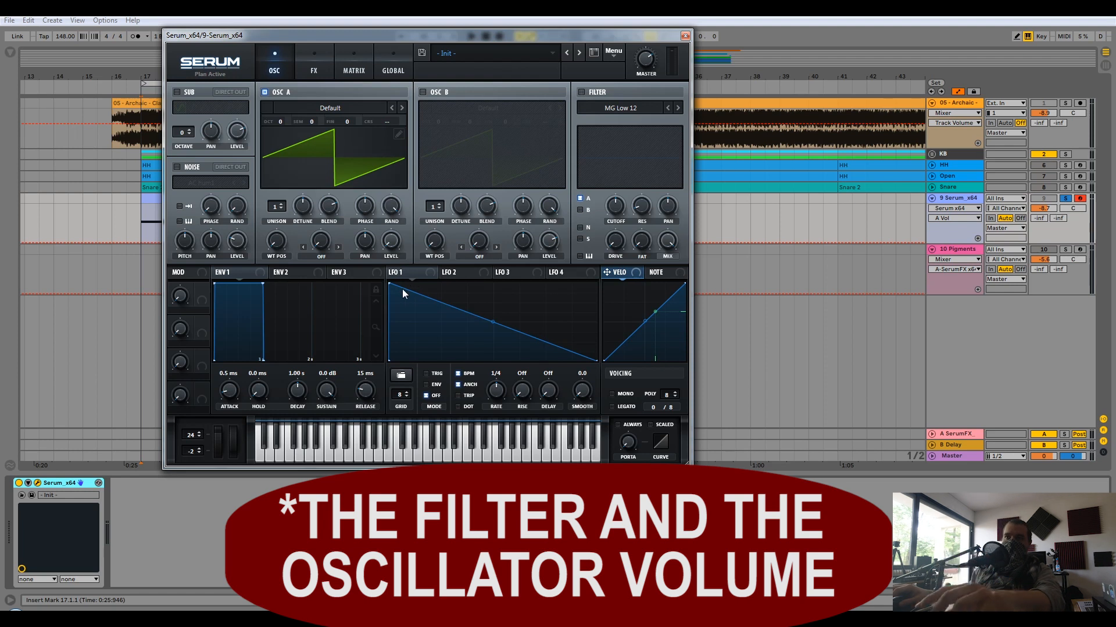
{"action": "left_click_drag", "start_coordinate": [391, 272], "coordinate": [384, 248]}
{"action": "key", "text": "space"}
{"action": "key", "text": "space"}
{"action": "left_click_drag", "start_coordinate": [498, 391], "coordinate": [505, 384]}
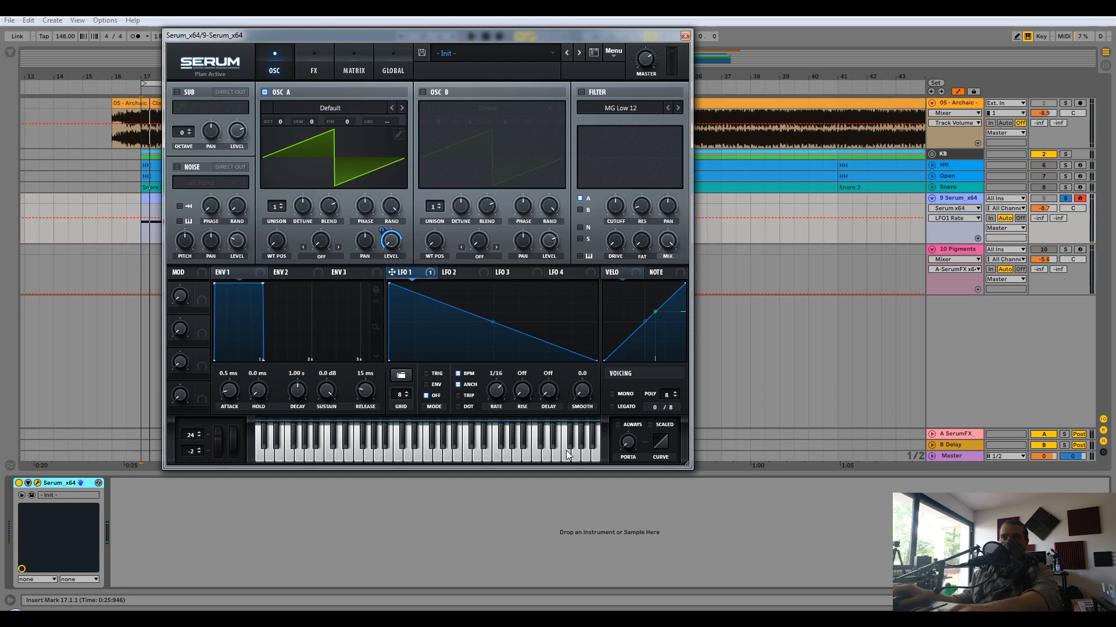
{"action": "key", "text": "space"}
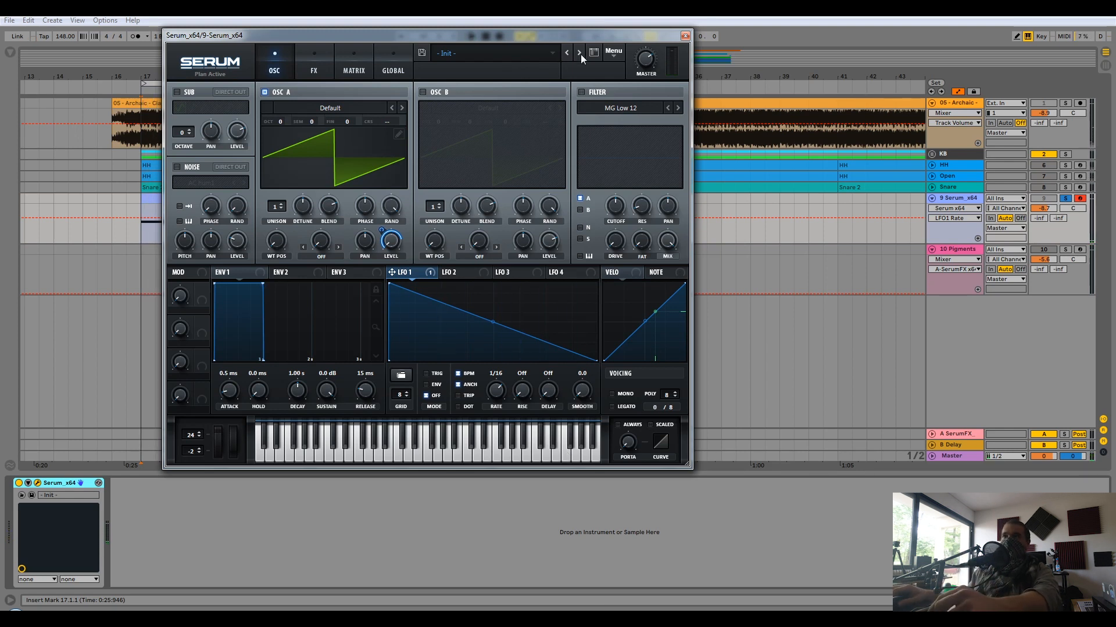
- Enable the MG Low 12 filter, raise its resonance, and modulate its cutoff with Env 2 from a base of 110 Hz
{"action": "left_click", "coordinate": [581, 92]}
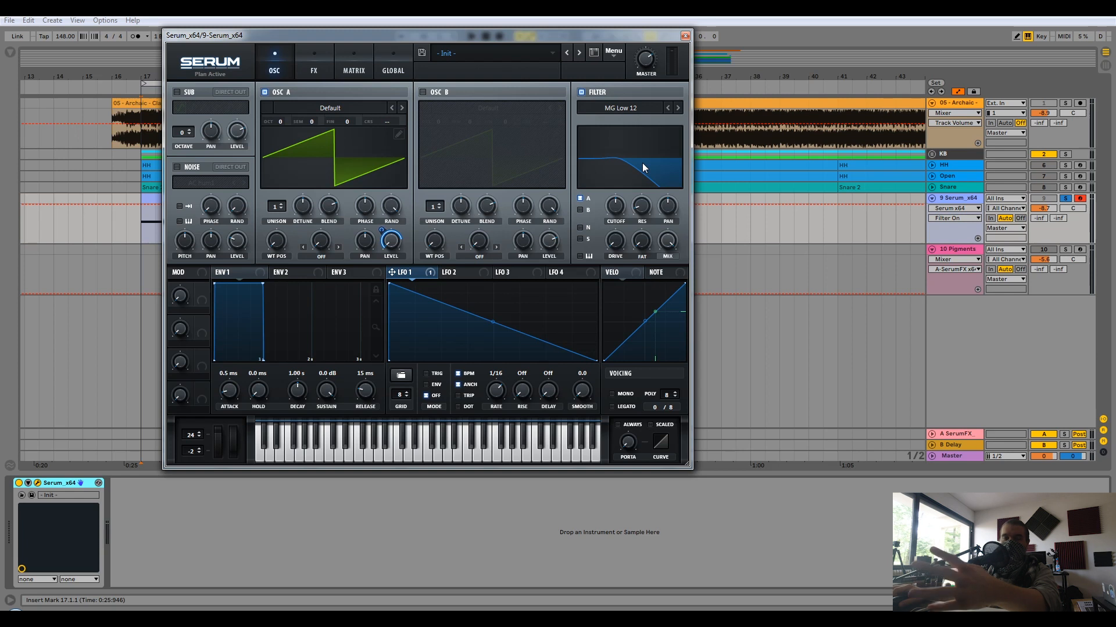
{"action": "mouse_move", "coordinate": [643, 162]}
{"action": "left_mouse_down"}
{"action": "mouse_move", "coordinate": [622, 231]}
{"action": "mouse_move", "coordinate": [658, 178]}
{"action": "left_mouse_up"}
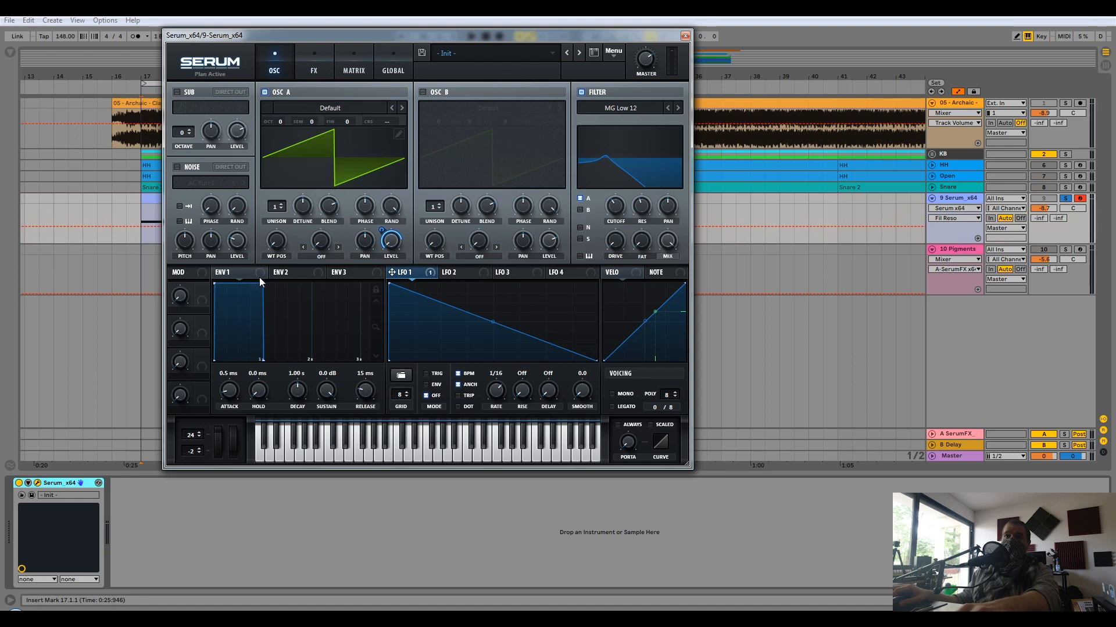
{"action": "left_click", "coordinate": [288, 272]}
{"action": "left_click_drag", "start_coordinate": [329, 305], "coordinate": [597, 203]}
{"action": "left_click", "coordinate": [615, 206]}
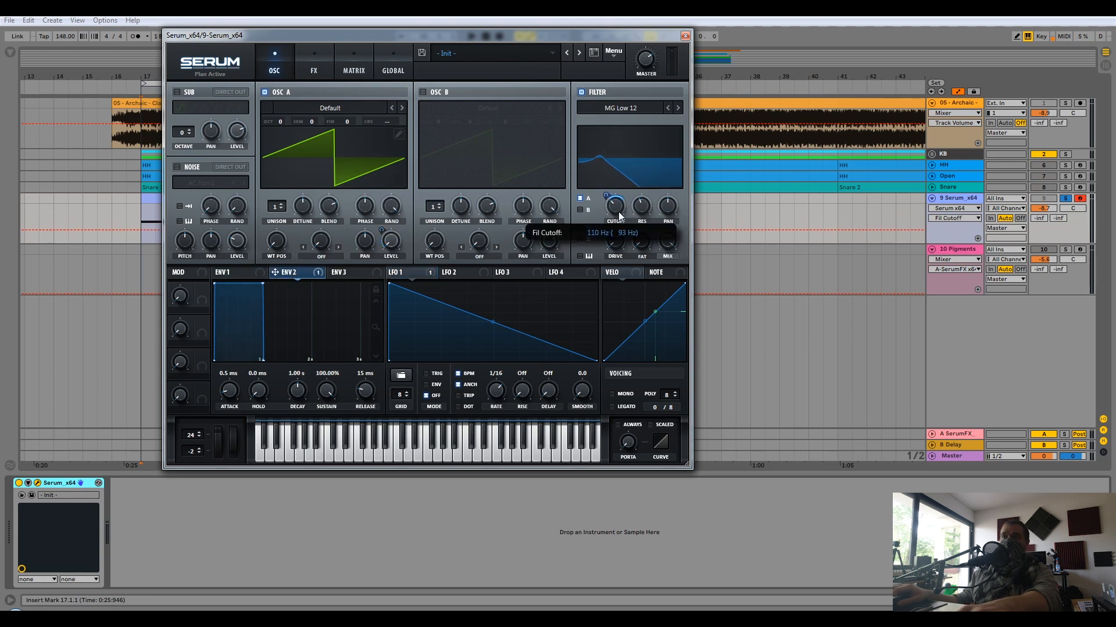
- Set Env 2 to a 960 ms attack, 85.53% sustain and 170 ms release, and play the clip
{"action": "left_click_drag", "start_coordinate": [229, 395], "coordinate": [248, 328]}
{"action": "mouse_move", "coordinate": [327, 388]}
{"action": "left_mouse_down"}
{"action": "mouse_move", "coordinate": [374, 370]}
{"action": "mouse_move", "coordinate": [327, 398]}
{"action": "left_mouse_up"}
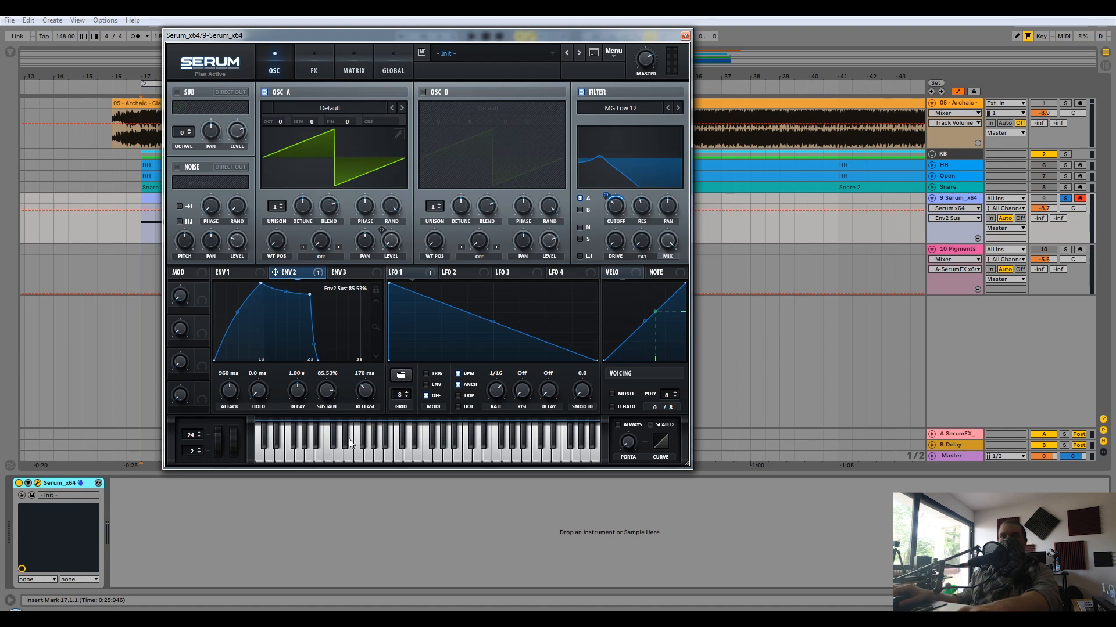
{"action": "key", "text": "space"}
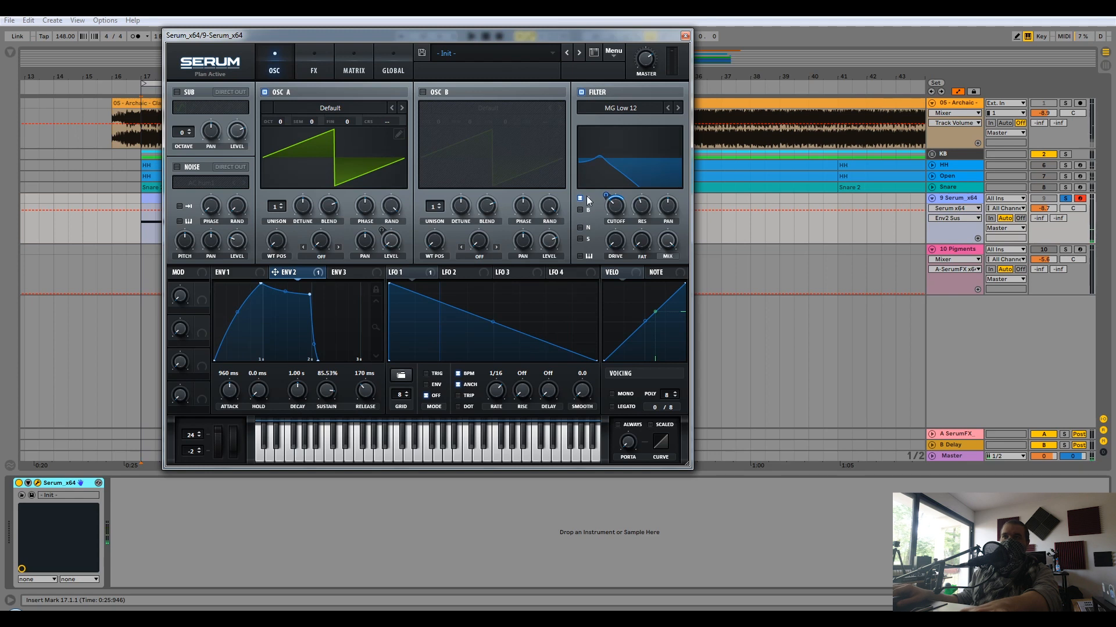
- Adjust the filter's resonance and raise its drive while listening to the clip
{"action": "mouse_move", "coordinate": [606, 196]}
{"action": "left_click", "coordinate": [651, 211]}
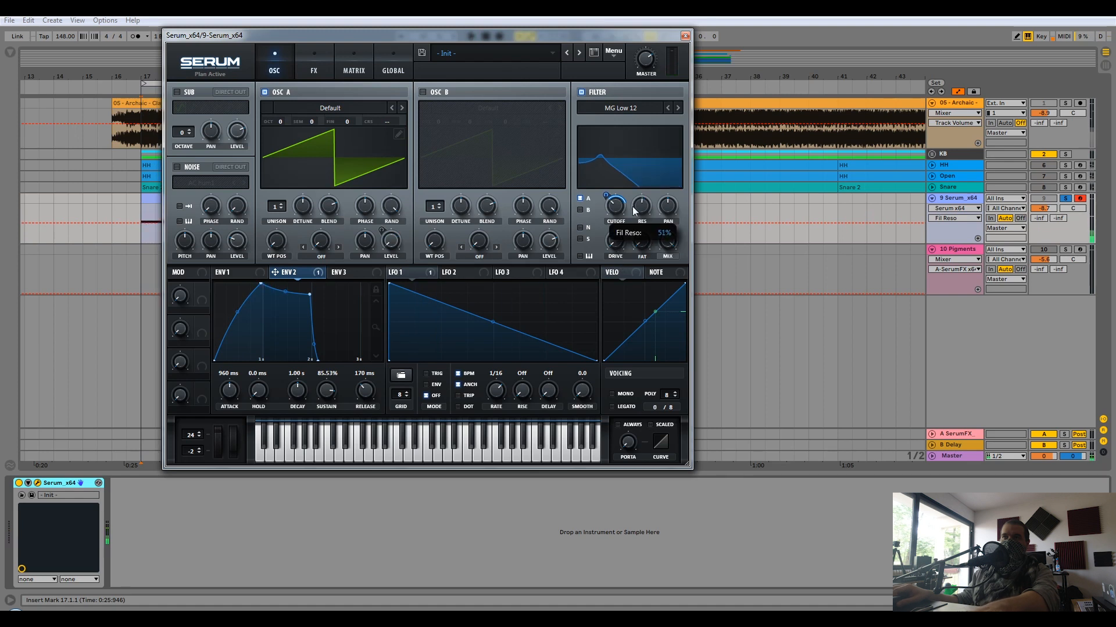
{"action": "left_click", "coordinate": [612, 244]}
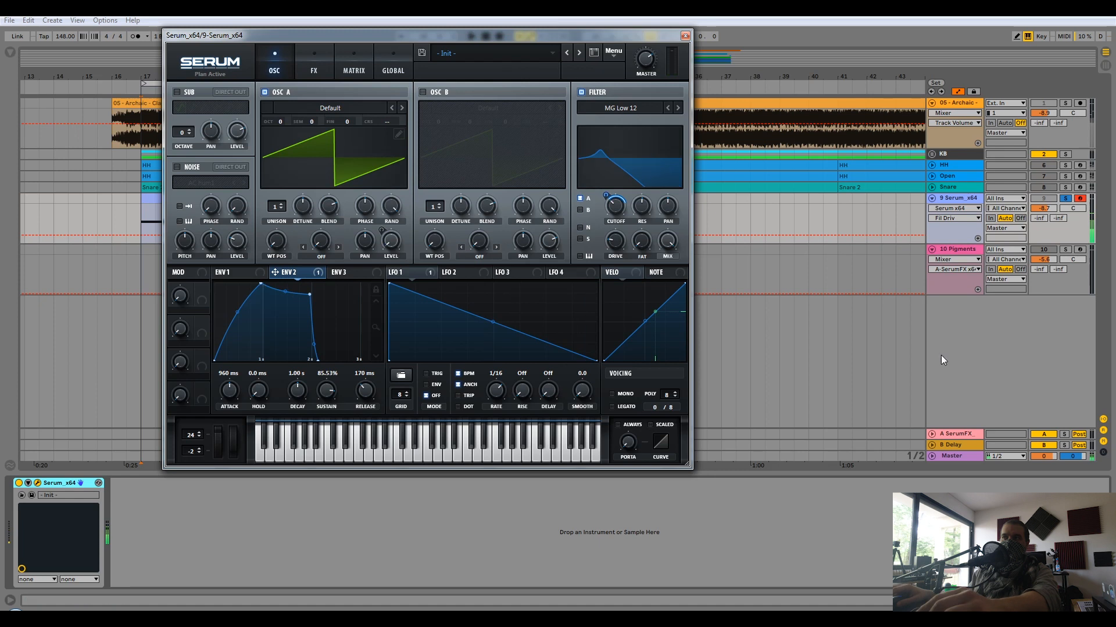
- Examine the SerumFX delay settings on return track A and go back to the Serum synth
{"action": "left_click", "coordinate": [957, 433]}
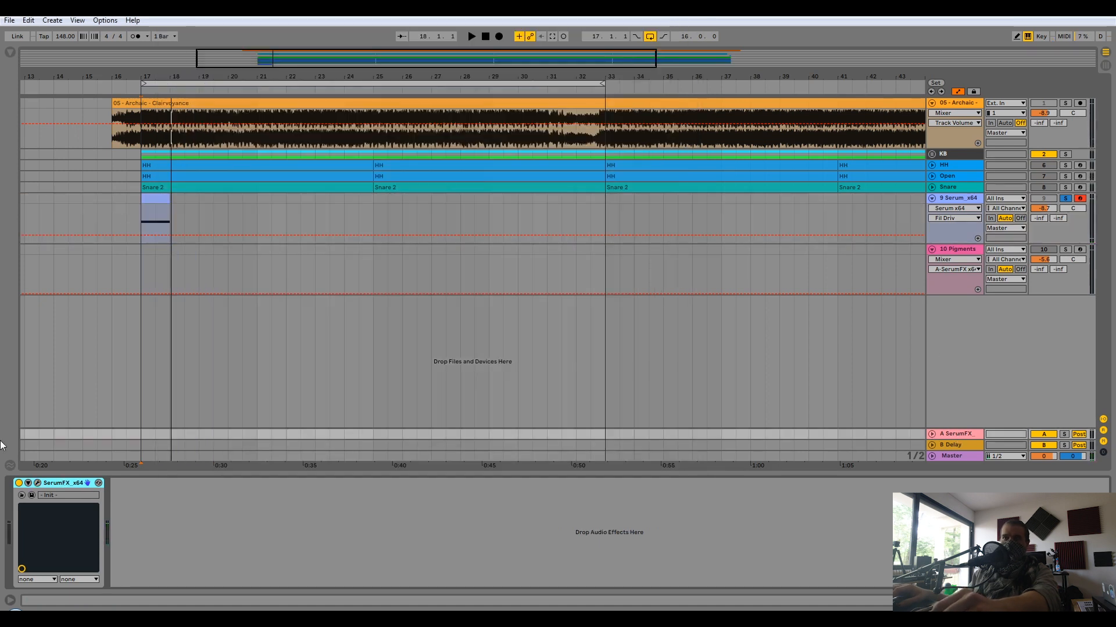
{"action": "left_click", "coordinate": [38, 484]}
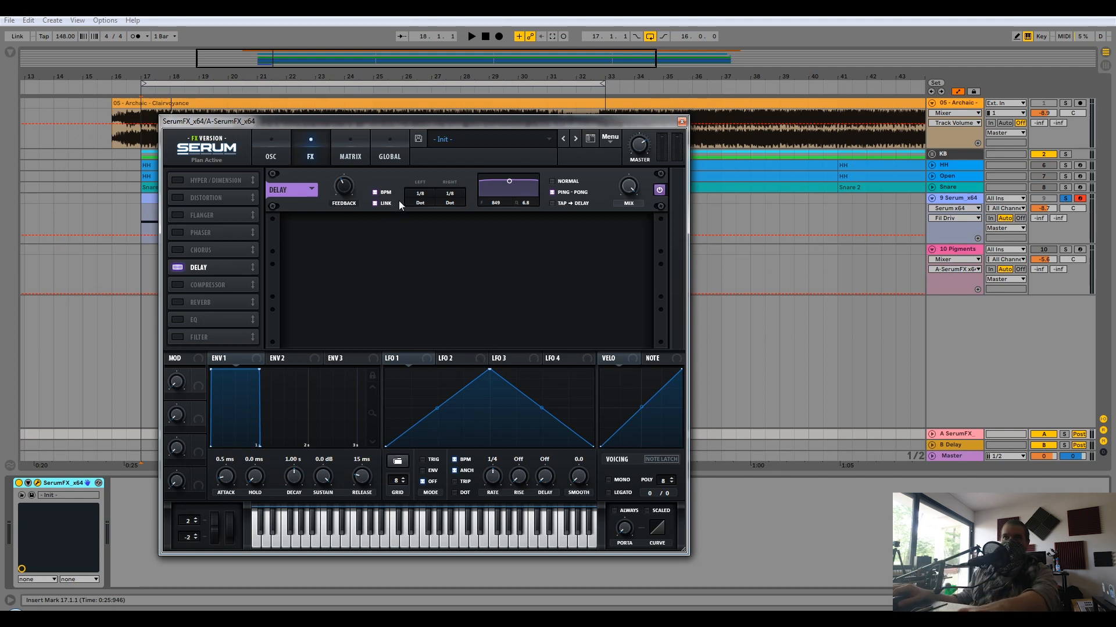
{"action": "left_click", "coordinate": [686, 122]}
{"action": "left_click", "coordinate": [958, 197]}
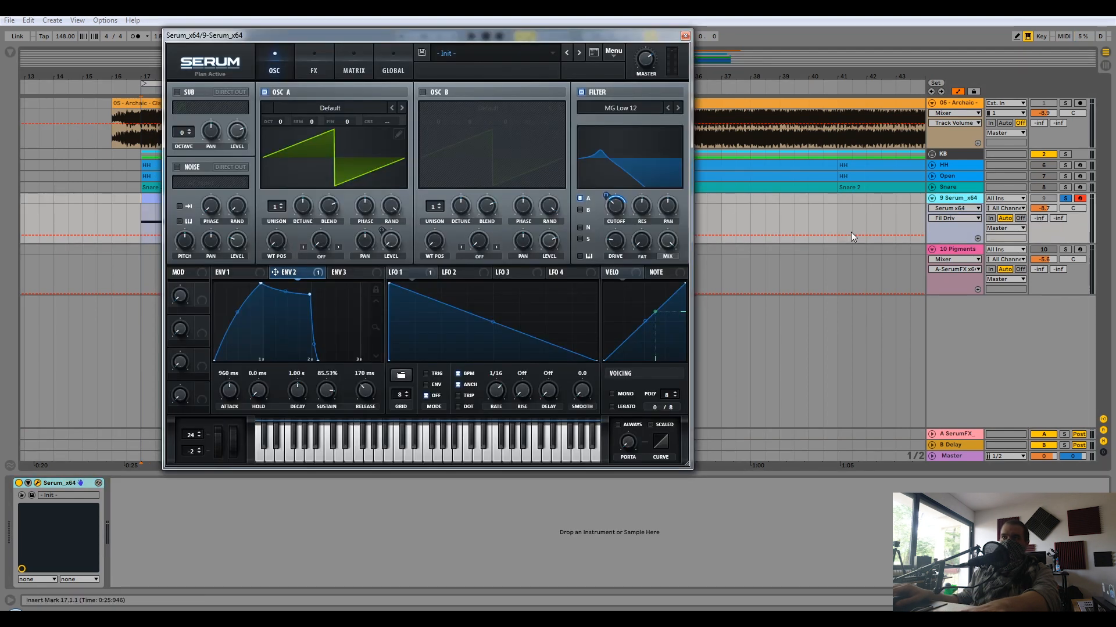
- Raise the Serum track's send to the SerumFX return to -14.7 dB, play it, and solo the reference track to compare
{"action": "left_click_drag", "start_coordinate": [1037, 220], "coordinate": [1037, 176]}
{"action": "key", "text": "space"}
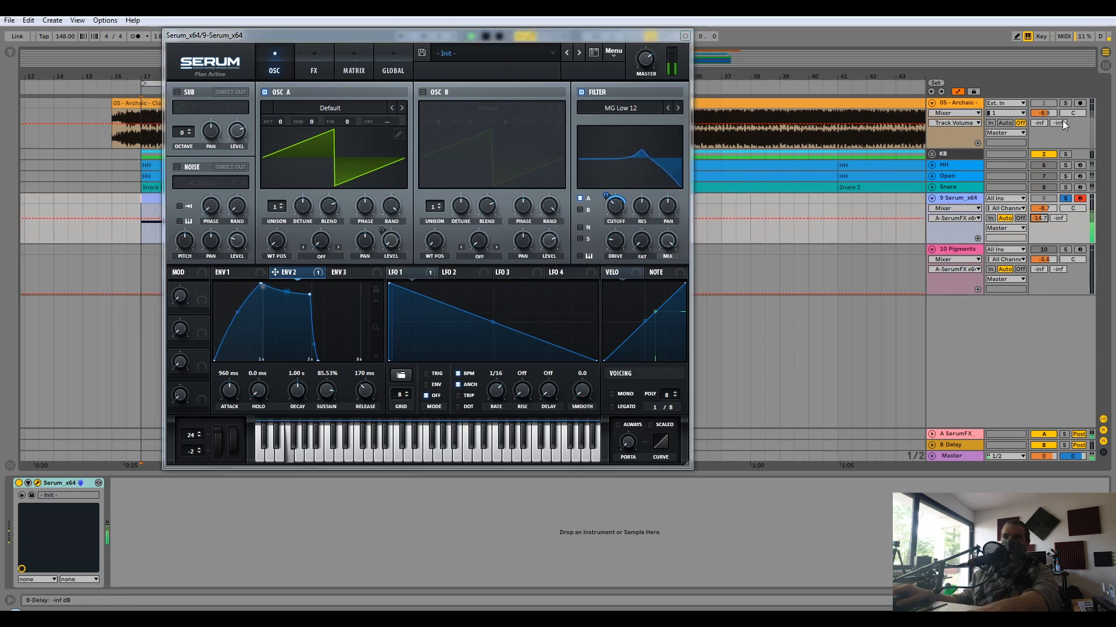
{"action": "left_click", "coordinate": [1064, 104]}
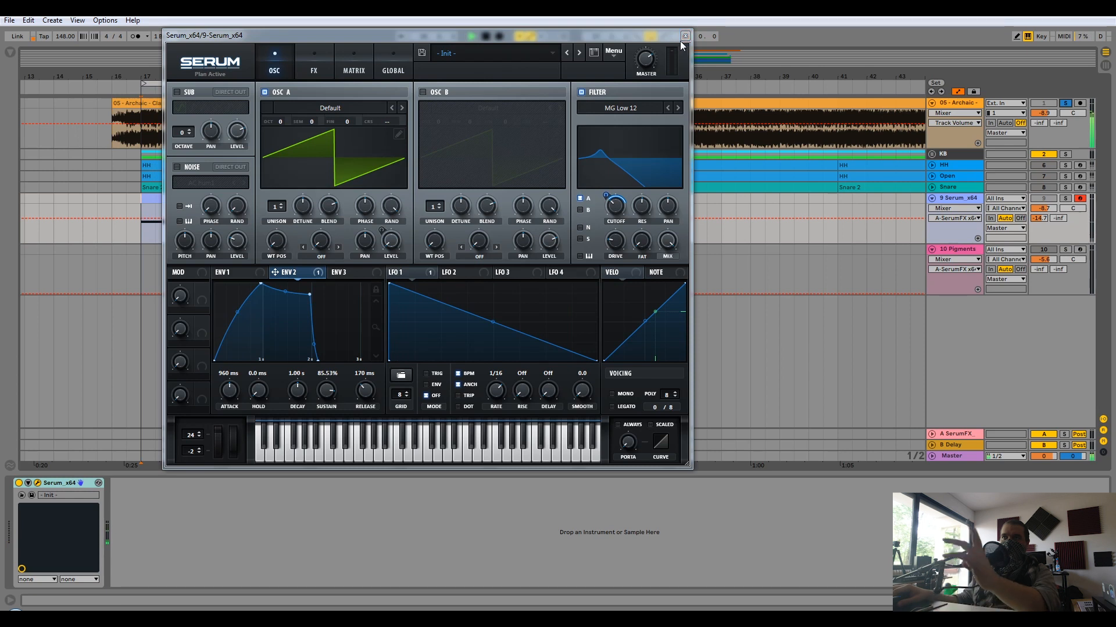
- Solo the Serum track again, raise oscillator A by one octave, and close the synth window
{"action": "left_click", "coordinate": [1065, 198]}
{"action": "left_click_drag", "start_coordinate": [280, 119], "coordinate": [288, 117]}
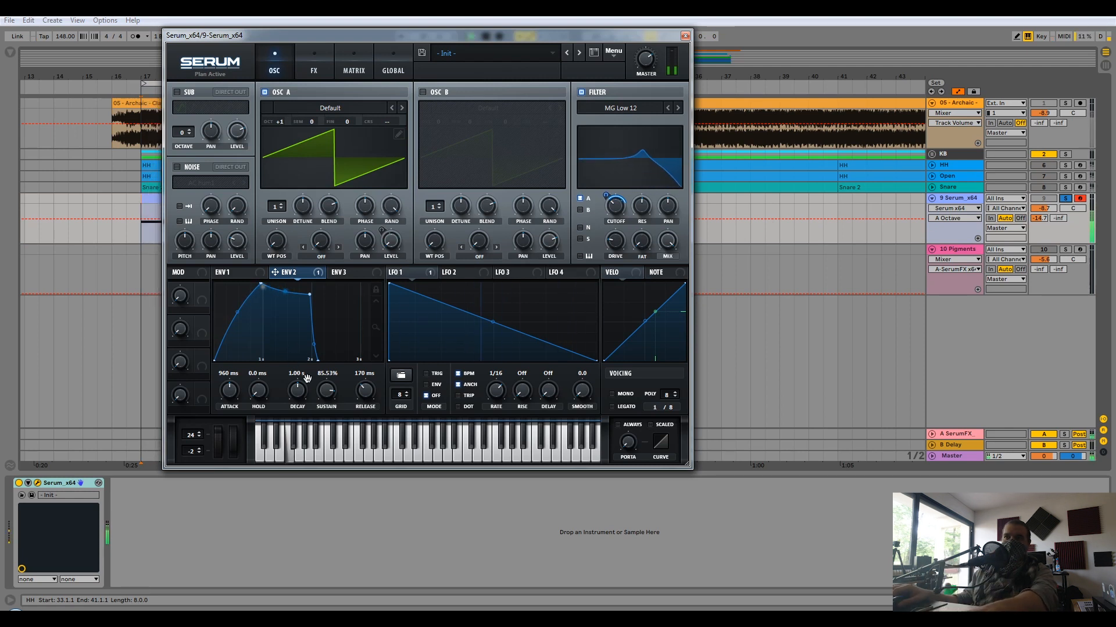
{"action": "left_click", "coordinate": [685, 36]}
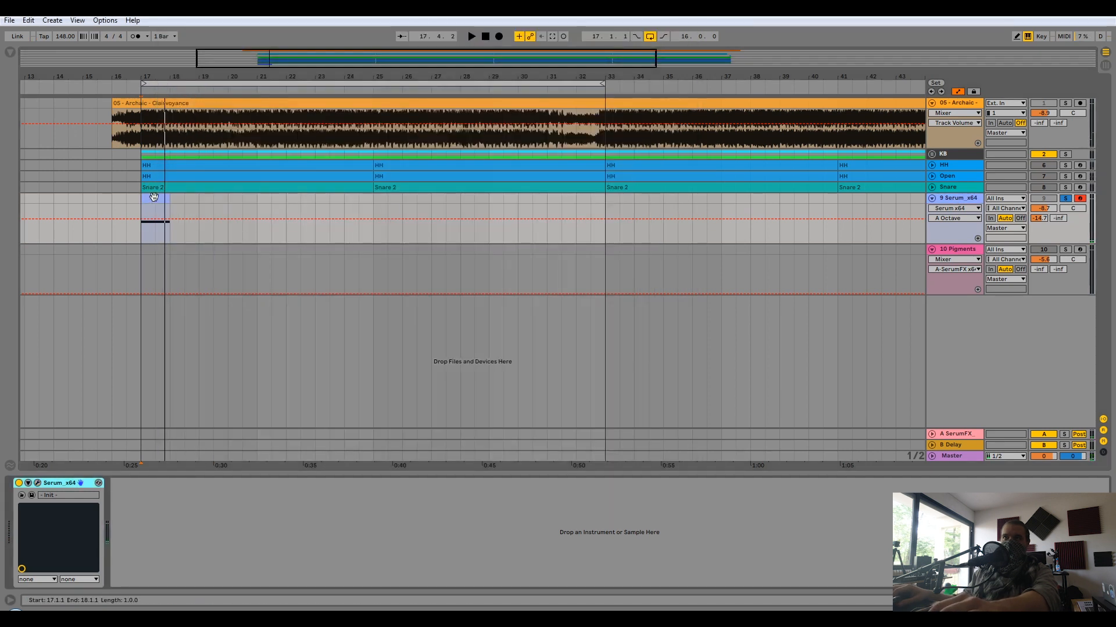
- Make the clip's pitch bend ramp peak earlier, near 1.4.4, and compare the sound with the soloed reference track
{"action": "double_click", "coordinate": [155, 232]}
{"action": "left_click_drag", "start_coordinate": [1106, 381], "coordinate": [1066, 378]}
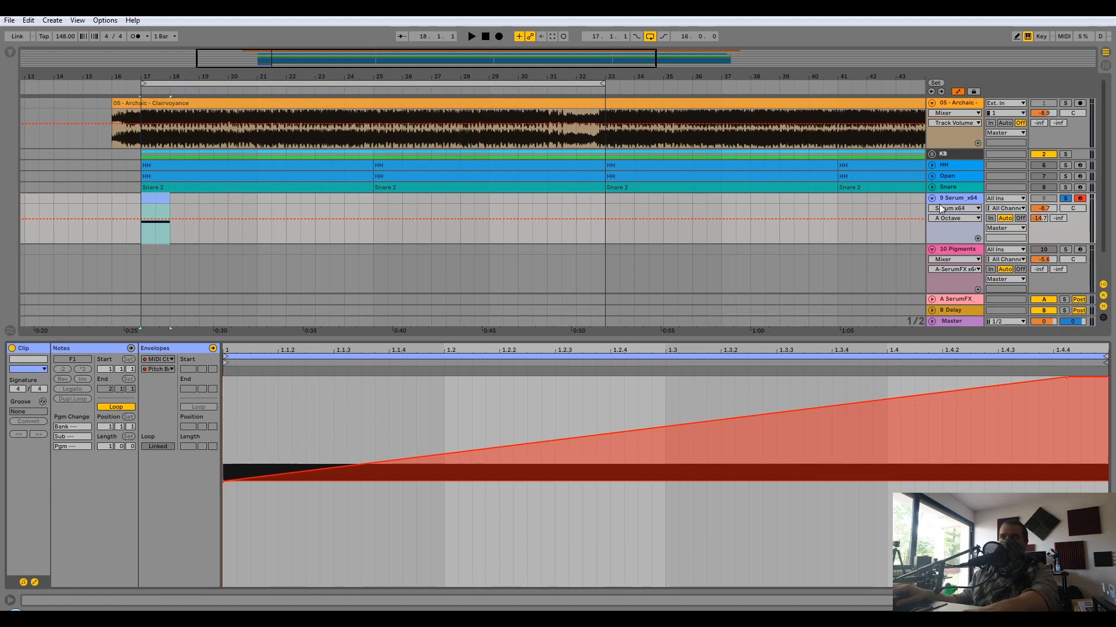
{"action": "key", "text": "space"}
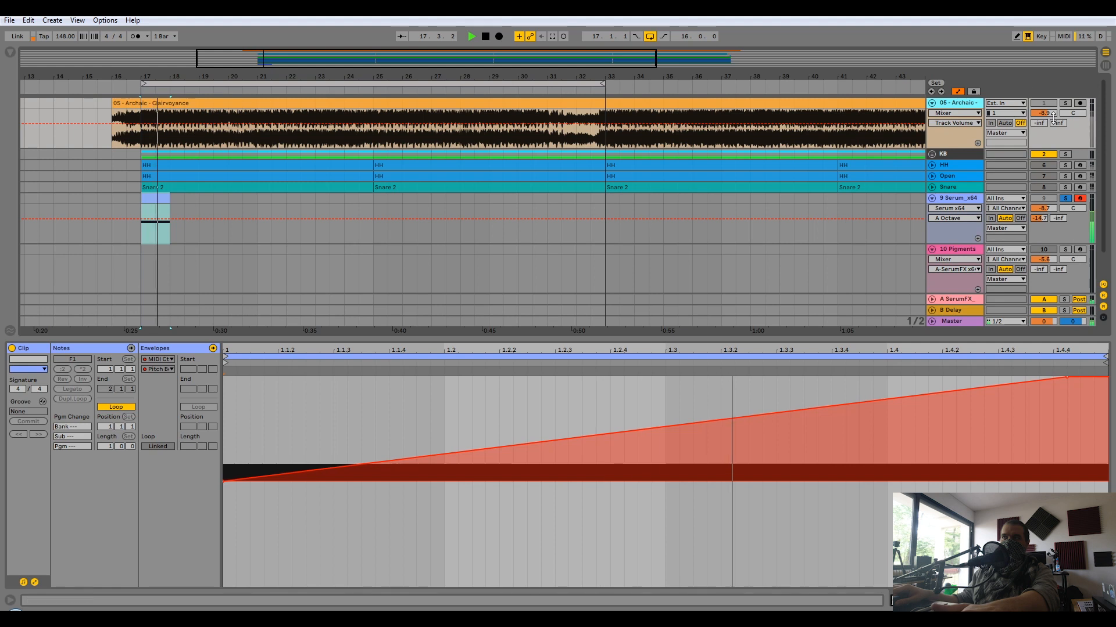
{"action": "left_click", "coordinate": [1065, 103]}
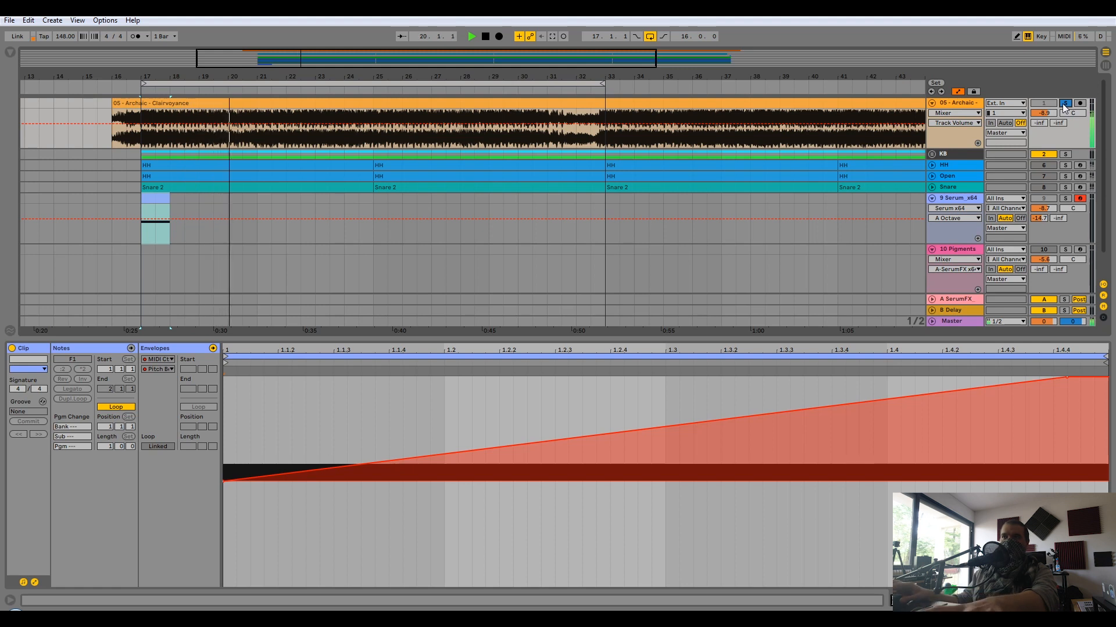
{"action": "left_click", "coordinate": [1065, 198]}
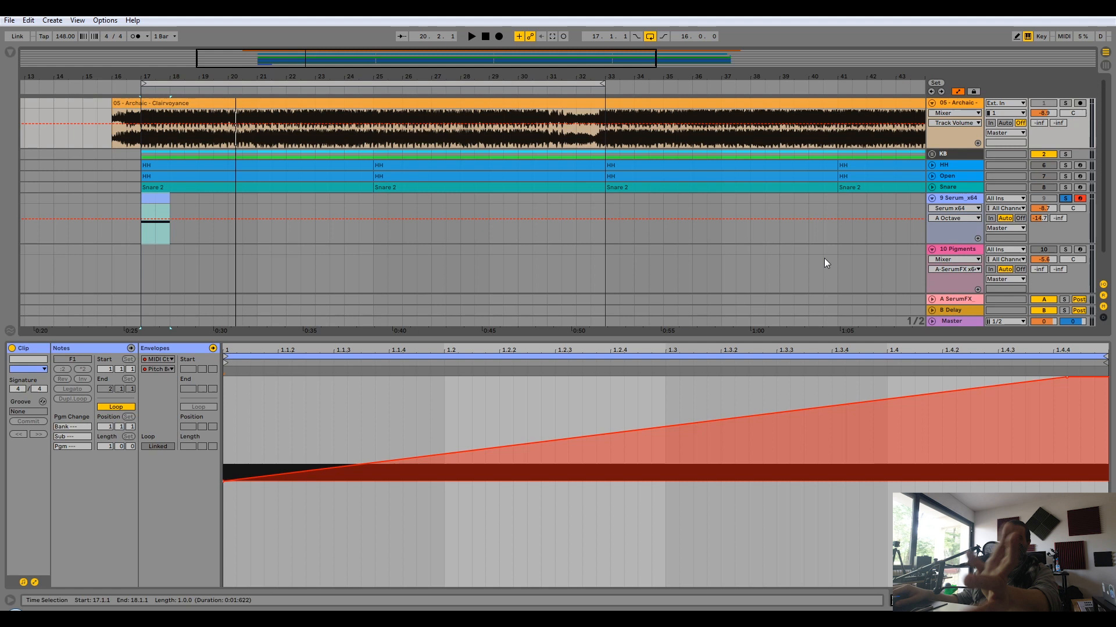
- Adjust the Serum track's SerumFX send while listening, settling on -10.3 dB
{"action": "left_click_drag", "start_coordinate": [1042, 221], "coordinate": [1043, 214]}
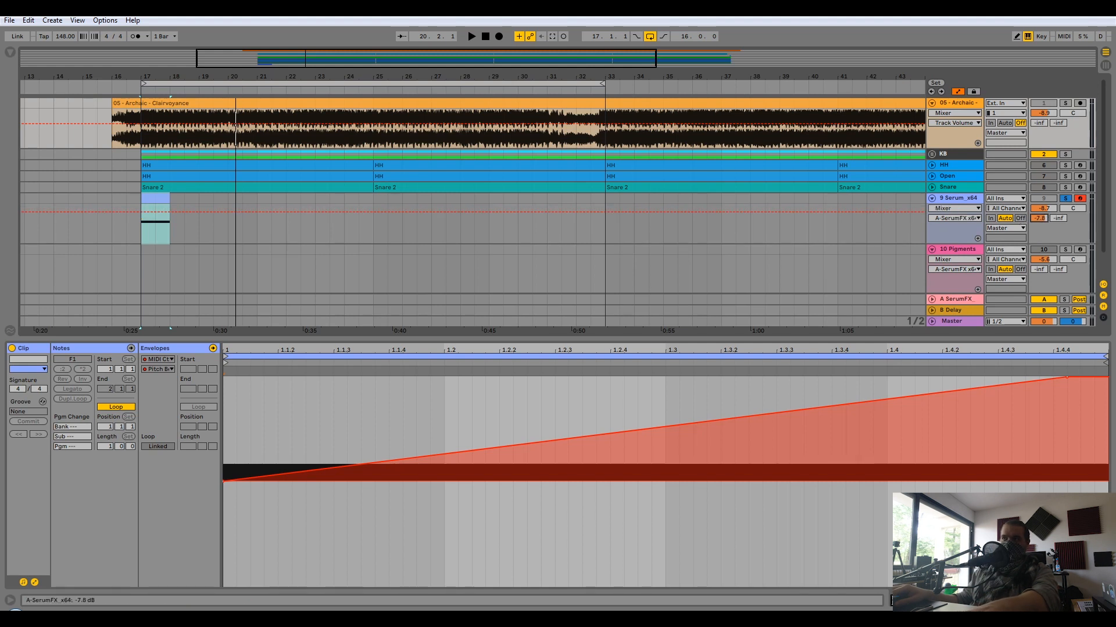
{"action": "key", "text": "space"}
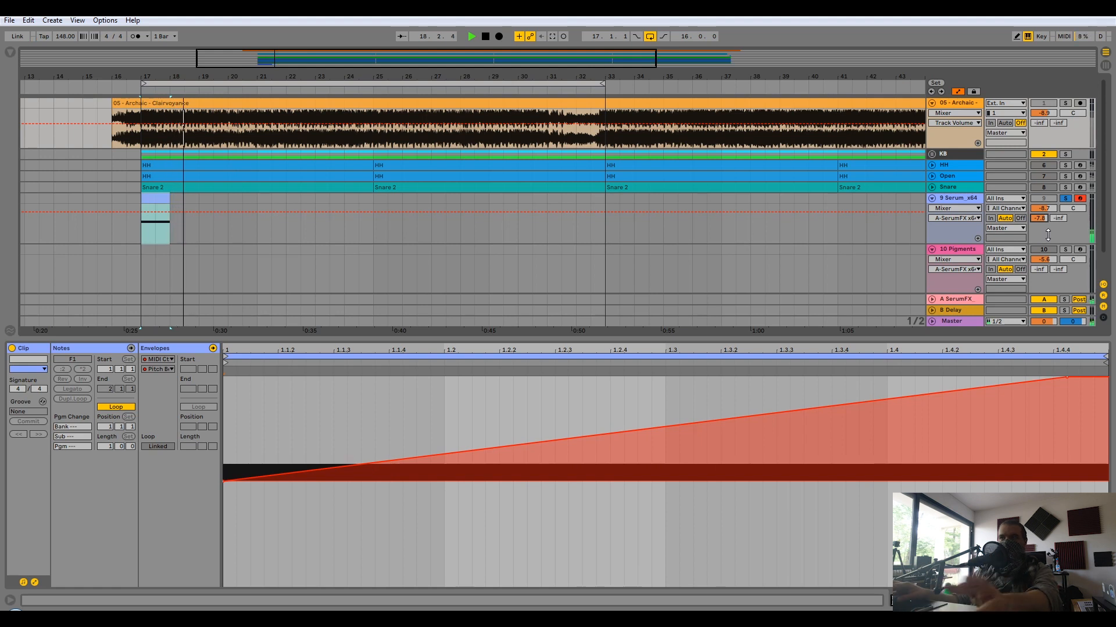
{"action": "left_click_drag", "start_coordinate": [1040, 218], "coordinate": [1040, 227]}
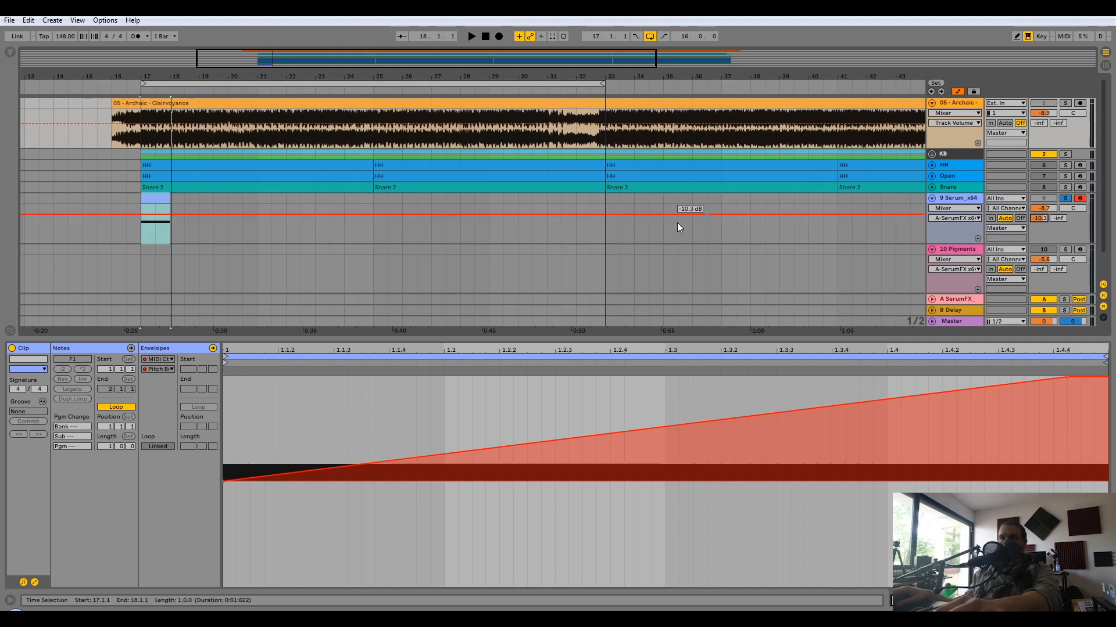
- Open the Pigments synth on track 10 and start a new default preset
{"action": "scroll", "coordinate": [680, 226], "scroll_direction": "down", "scroll_amount": 2}
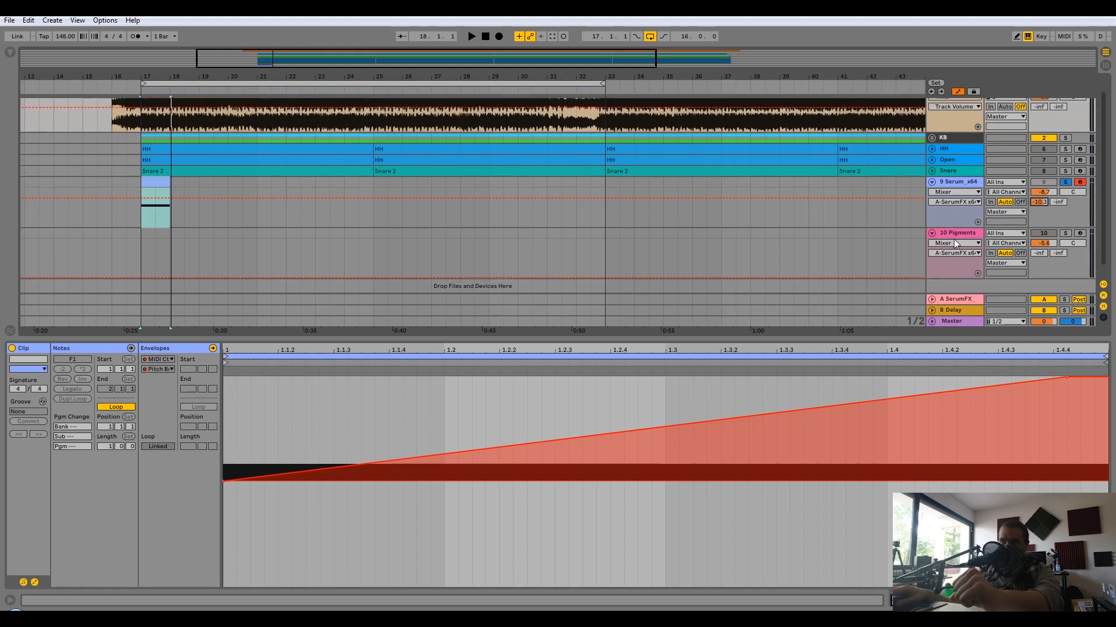
{"action": "left_click", "coordinate": [959, 236]}
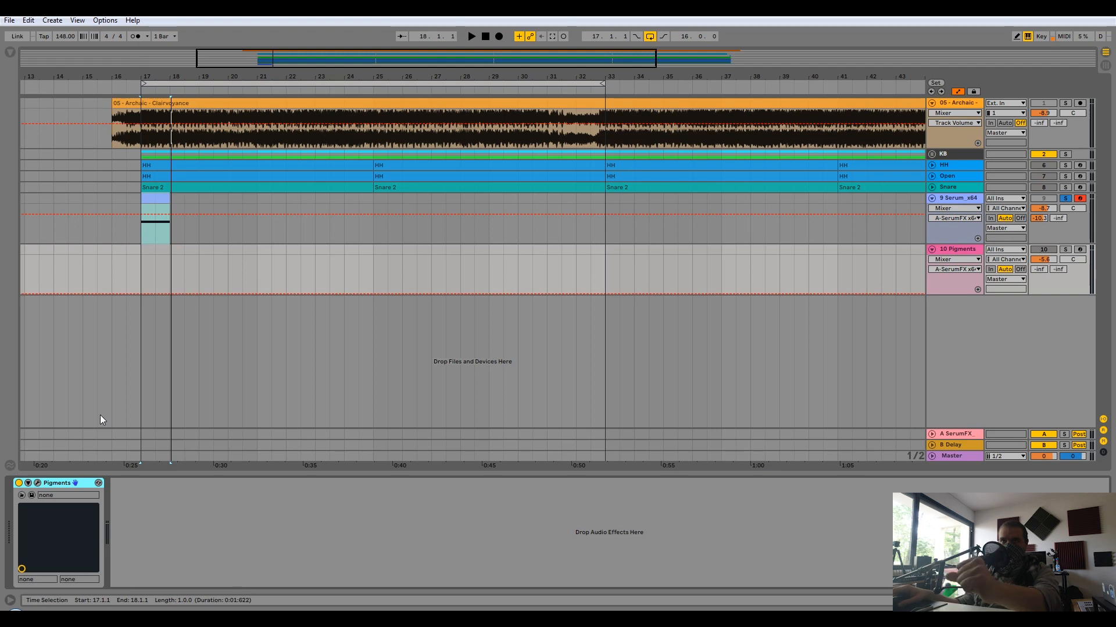
{"action": "left_click", "coordinate": [38, 484]}
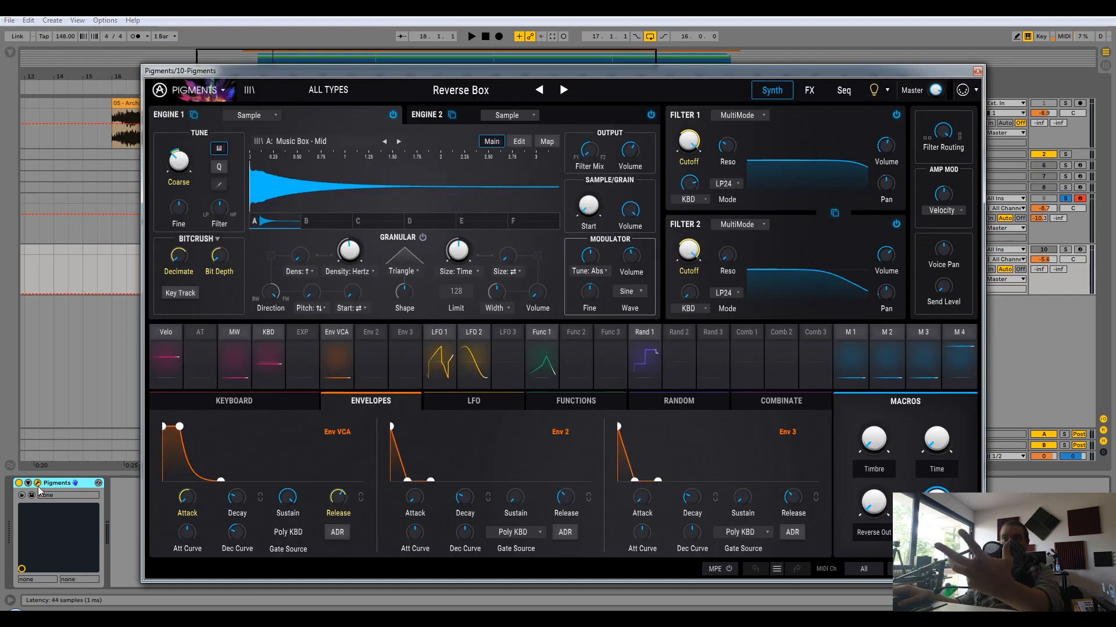
{"action": "left_click", "coordinate": [175, 87]}
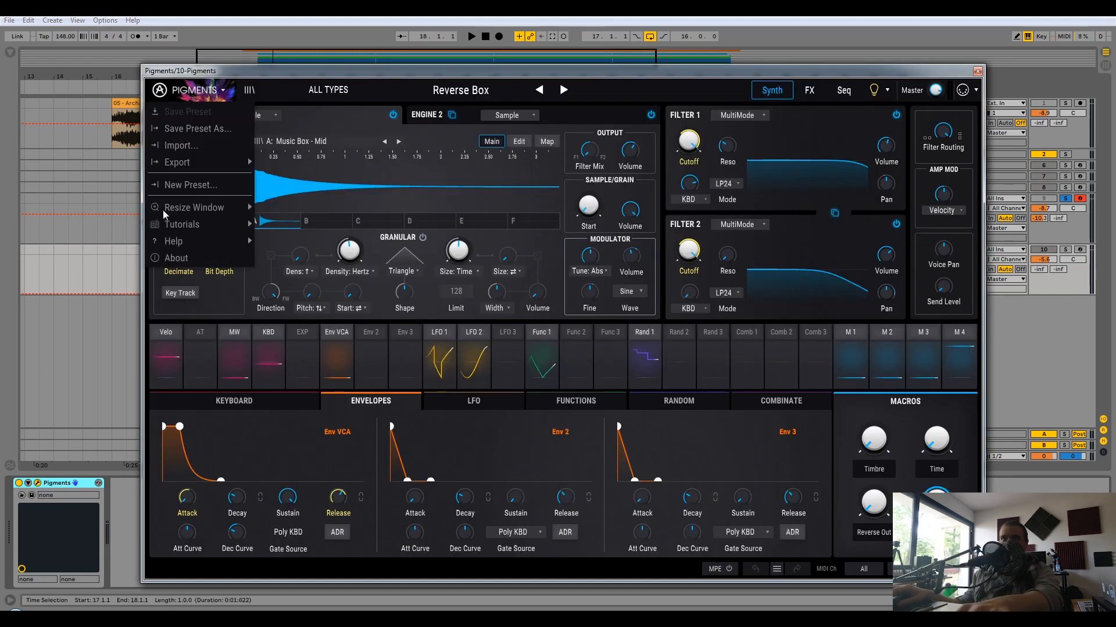
{"action": "left_click", "coordinate": [208, 186]}
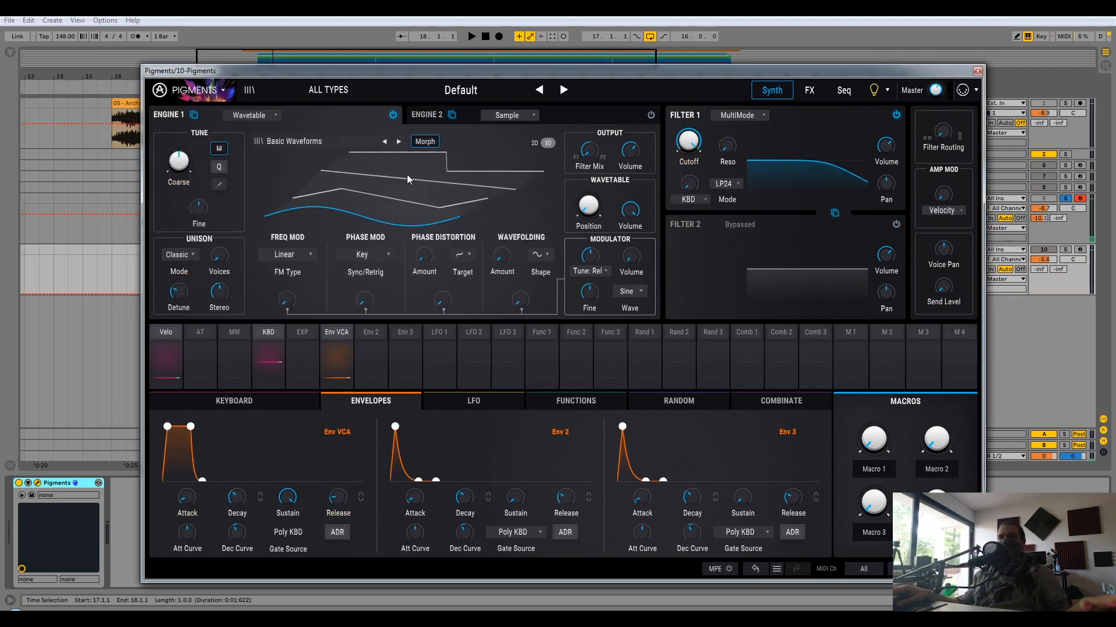
- Solo and arm the Pigments track, show the wavetable in 2D, and move Engine 1's Position to the saw wave
{"action": "left_click", "coordinate": [1065, 250]}
{"action": "left_click", "coordinate": [1079, 250]}
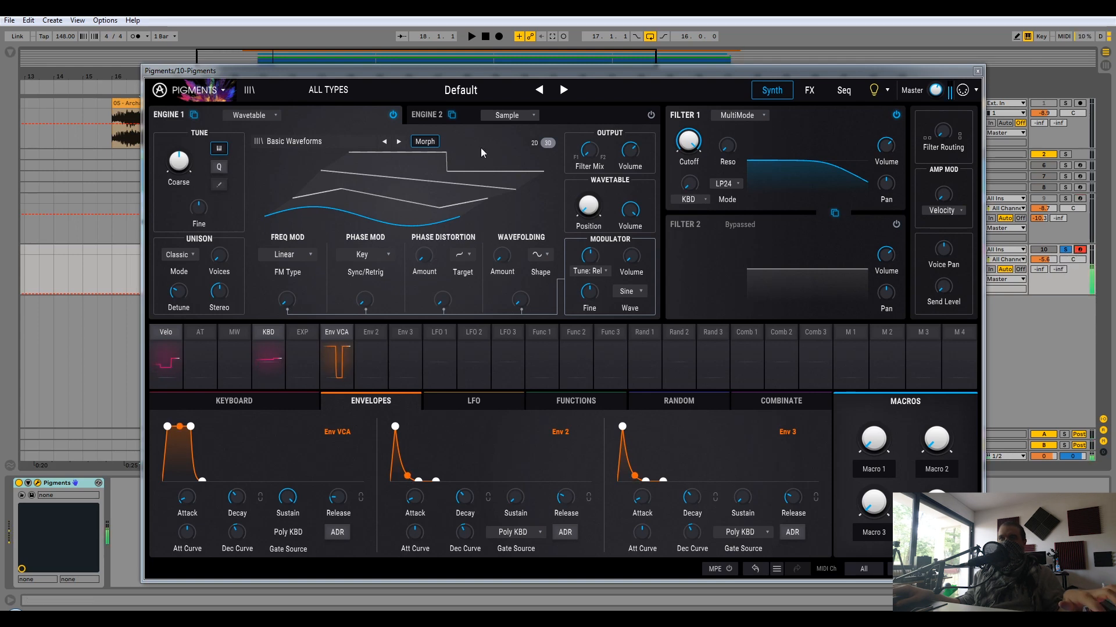
{"action": "left_click", "coordinate": [534, 144]}
{"action": "left_click_drag", "start_coordinate": [587, 212], "coordinate": [587, 140]}
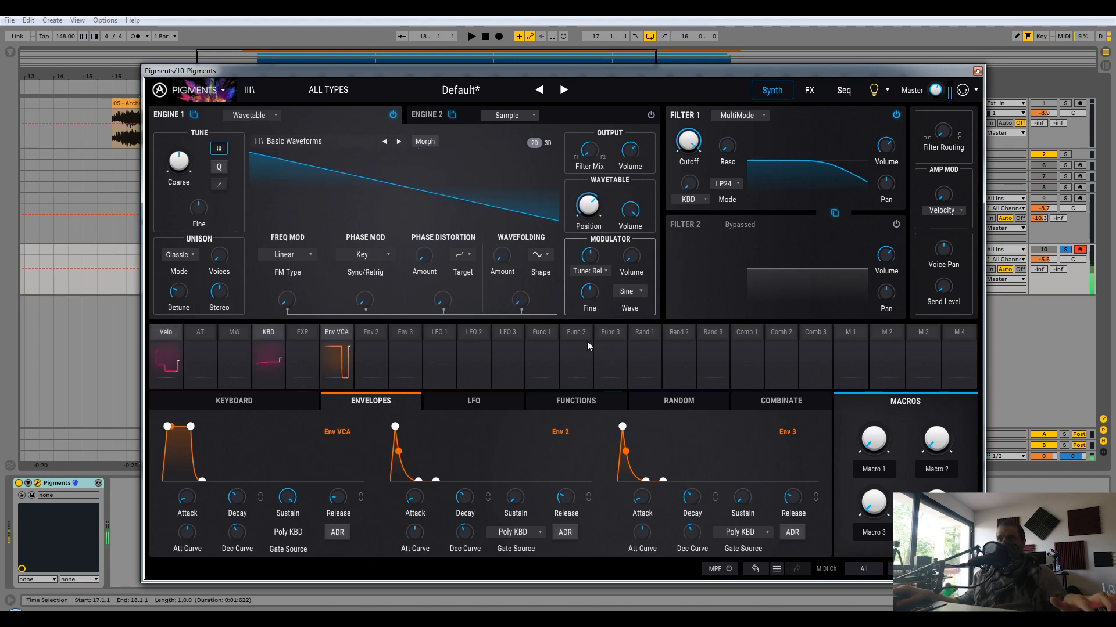
- Copy the one-bar Serum MIDI clip to the Pigments track at bar 17
{"action": "left_click", "coordinate": [977, 70]}
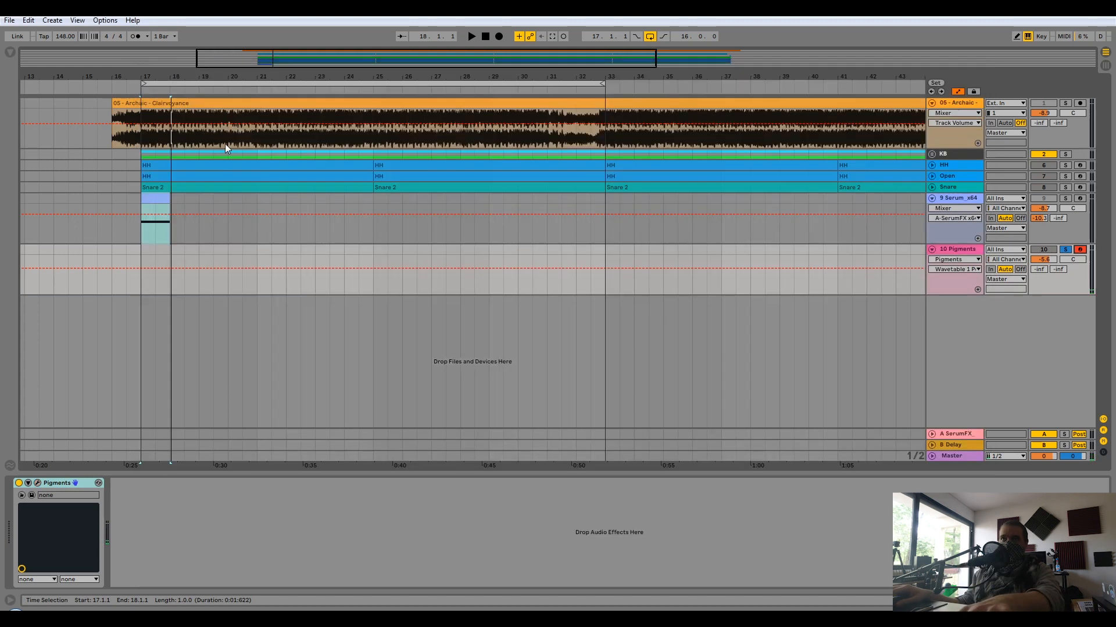
{"action": "left_click", "coordinate": [138, 243]}
{"action": "left_click", "coordinate": [142, 242]}
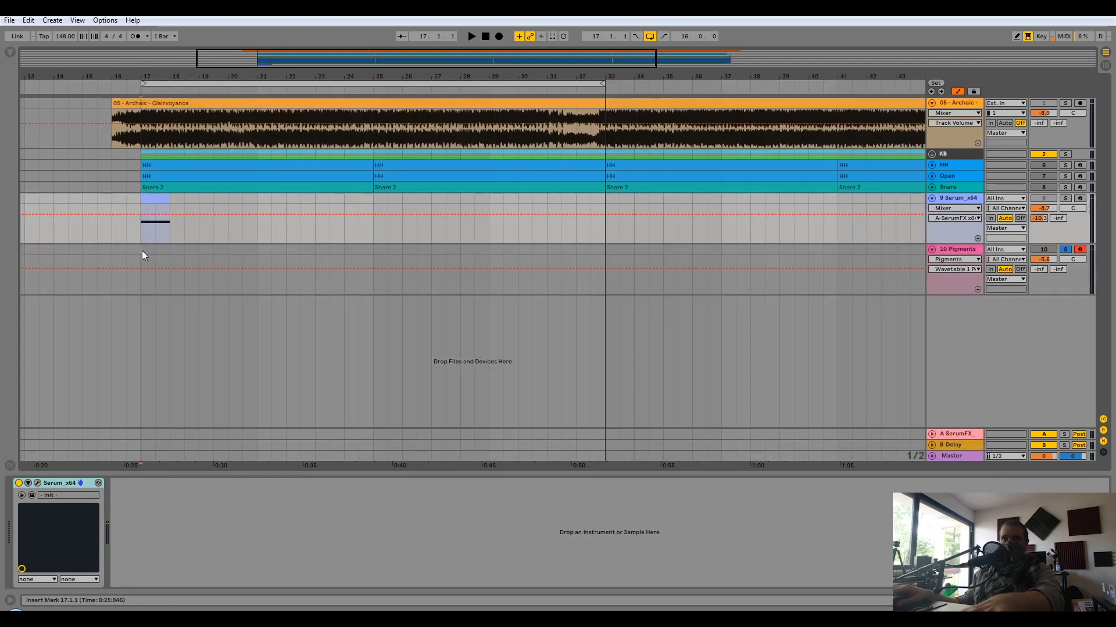
{"action": "left_click", "coordinate": [141, 250]}
{"action": "key", "text": "ctrl+v"}
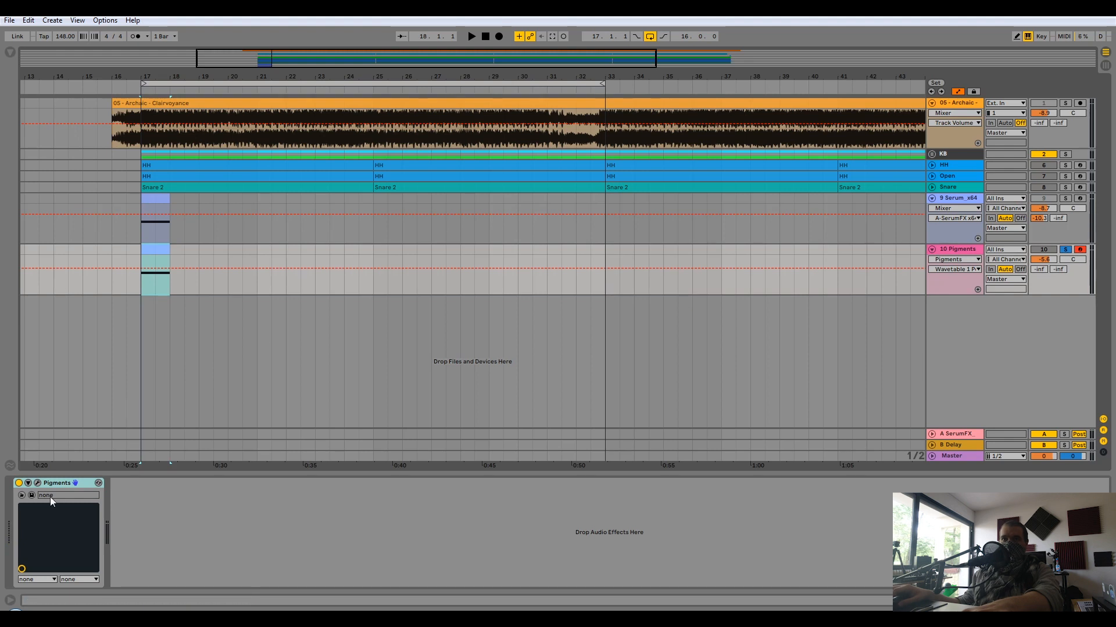
- Open the copied clip on the Pigments track and check its pitch bend envelope
{"action": "left_click", "coordinate": [37, 484]}
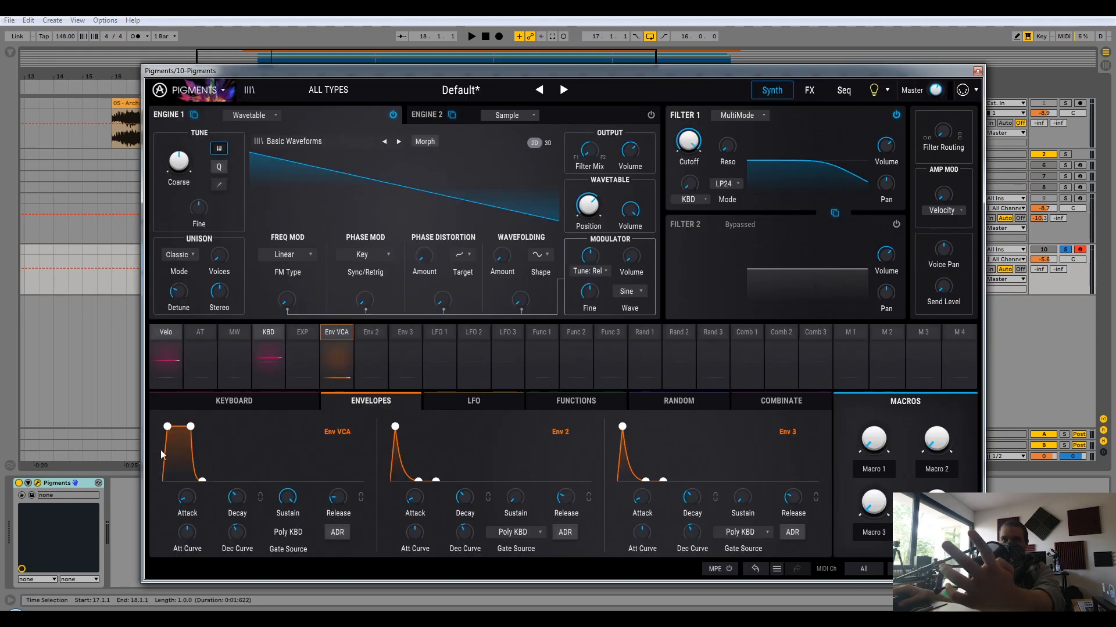
{"action": "left_click_drag", "start_coordinate": [389, 71], "coordinate": [421, 114]}
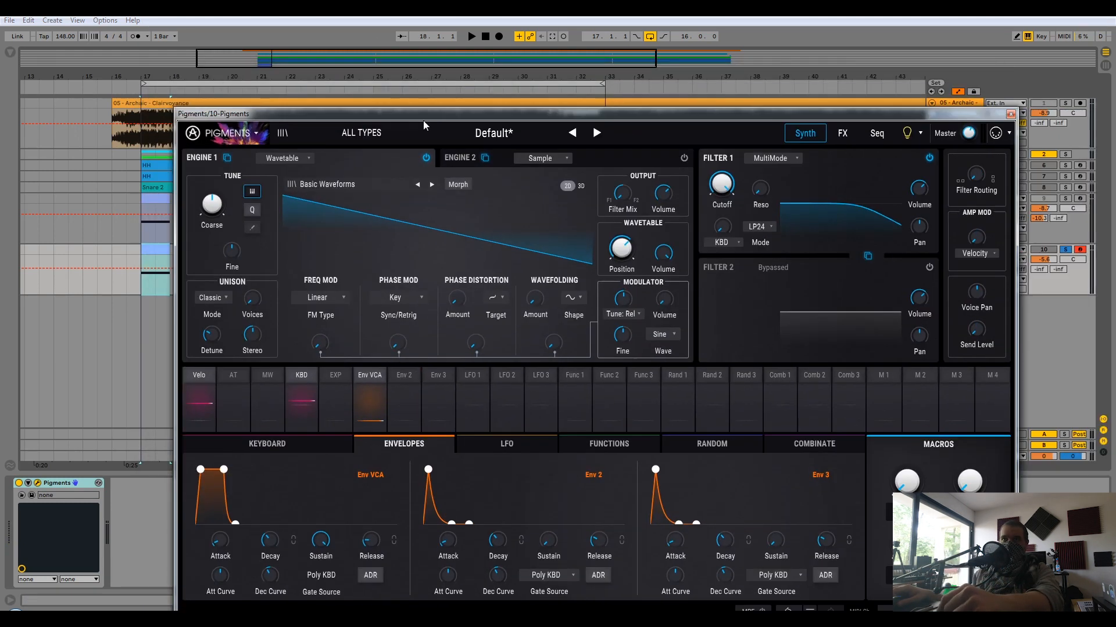
{"action": "left_click", "coordinate": [140, 286]}
{"action": "left_click", "coordinate": [1010, 115]}
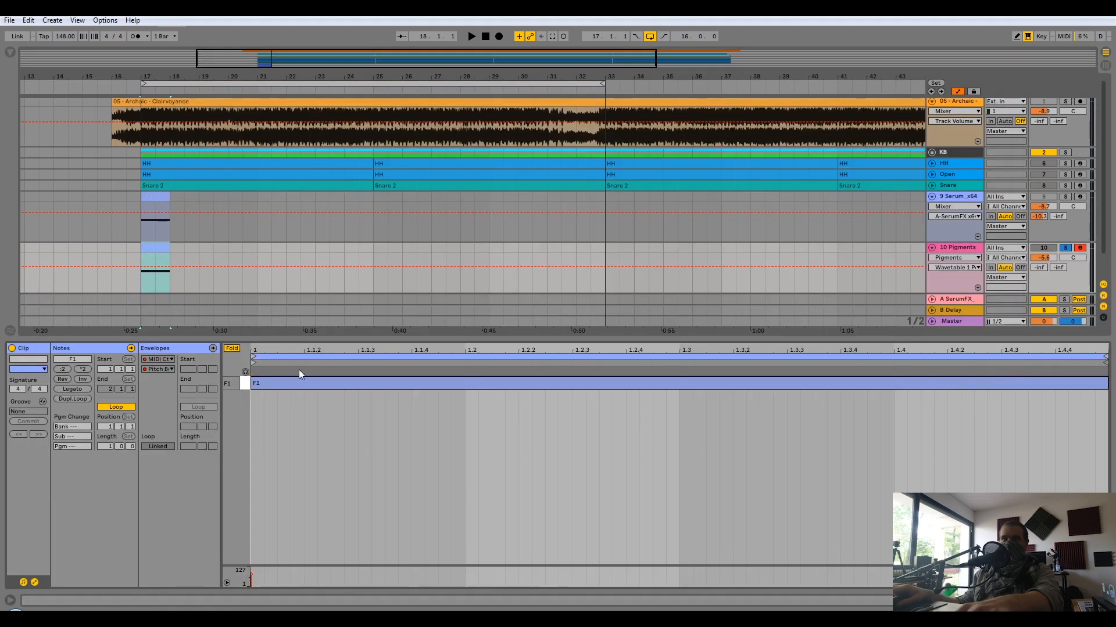
{"action": "left_click", "coordinate": [213, 348]}
- Set Pigments' upward bend range to 24 semitones and play the clip
{"action": "left_click", "coordinate": [958, 249]}
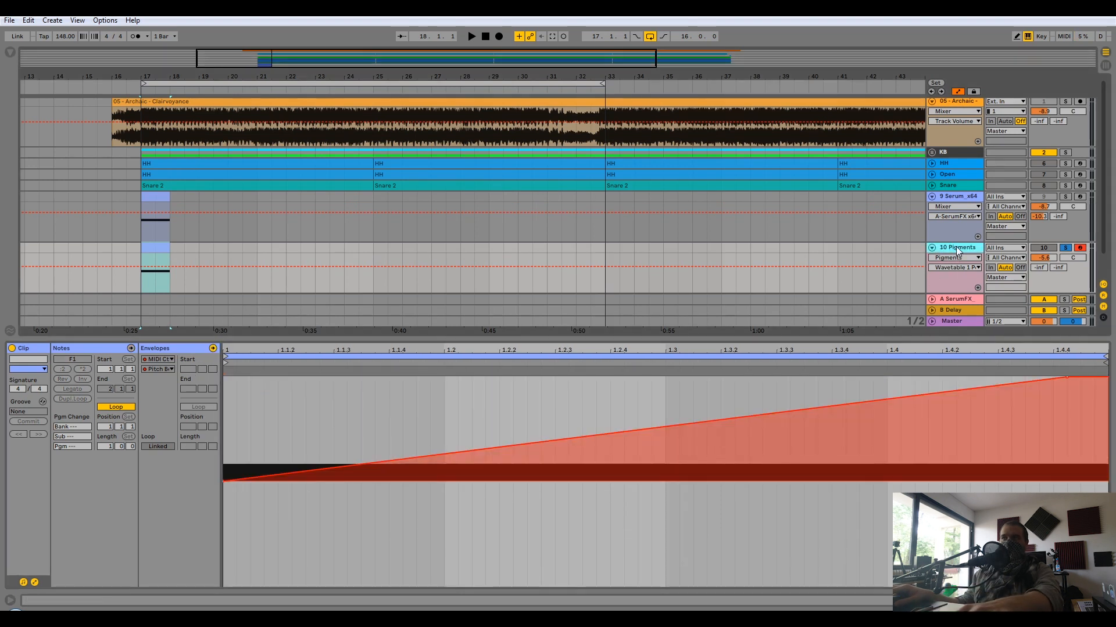
{"action": "left_click", "coordinate": [958, 249]}
{"action": "left_click", "coordinate": [38, 482]}
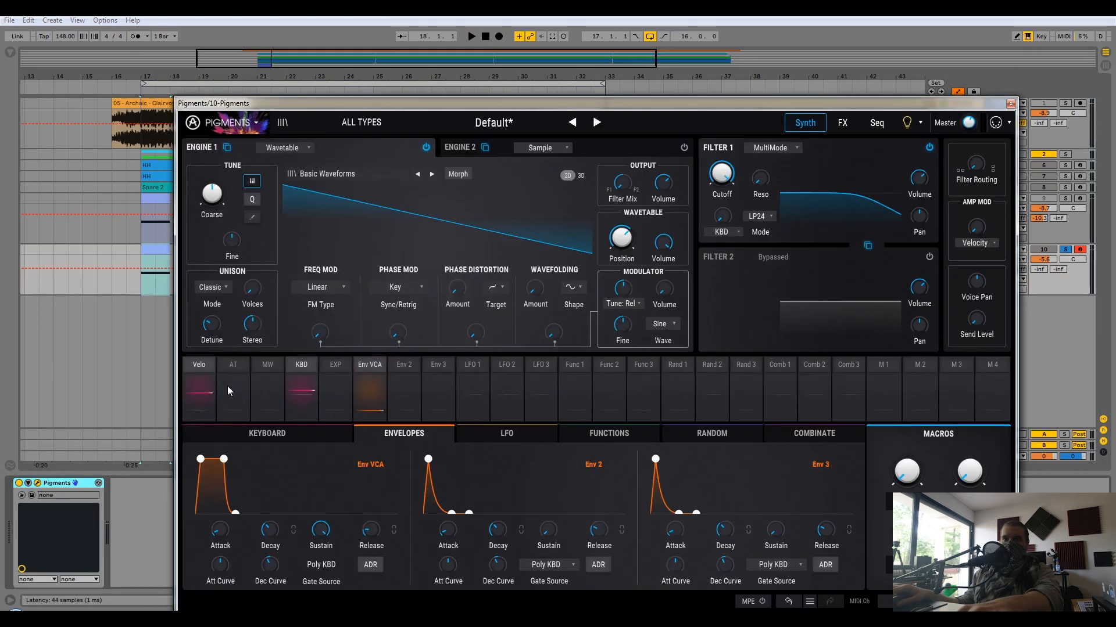
{"action": "left_click", "coordinate": [236, 434]}
{"action": "mouse_move", "coordinate": [212, 485]}
{"action": "left_mouse_down"}
{"action": "mouse_move", "coordinate": [212, 467]}
{"action": "mouse_move", "coordinate": [212, 478]}
{"action": "left_mouse_up"}
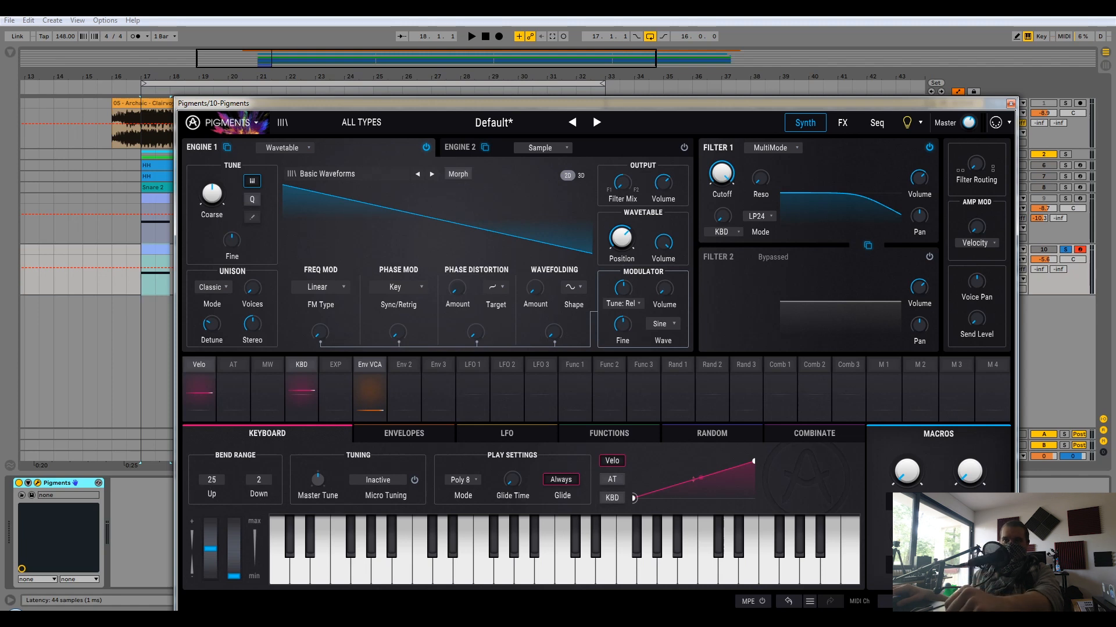
{"action": "key", "text": "space"}
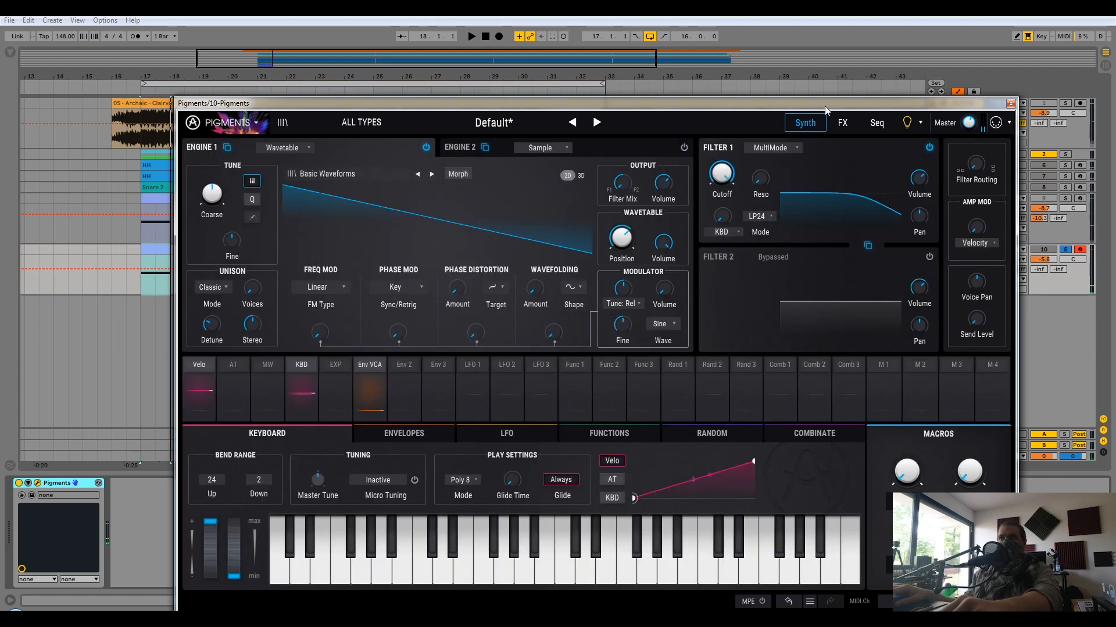
- Modulate Engine 1's wavetable volume with LFO 1 at an amount of 1.00
{"action": "left_click_drag", "start_coordinate": [825, 105], "coordinate": [716, 39]}
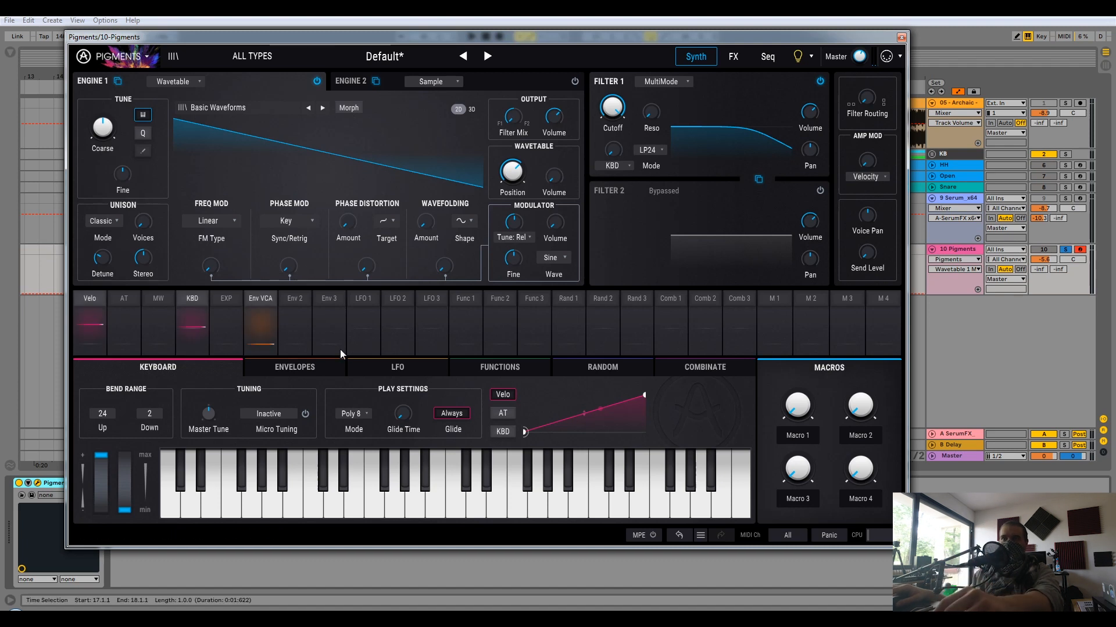
{"action": "left_click", "coordinate": [368, 301]}
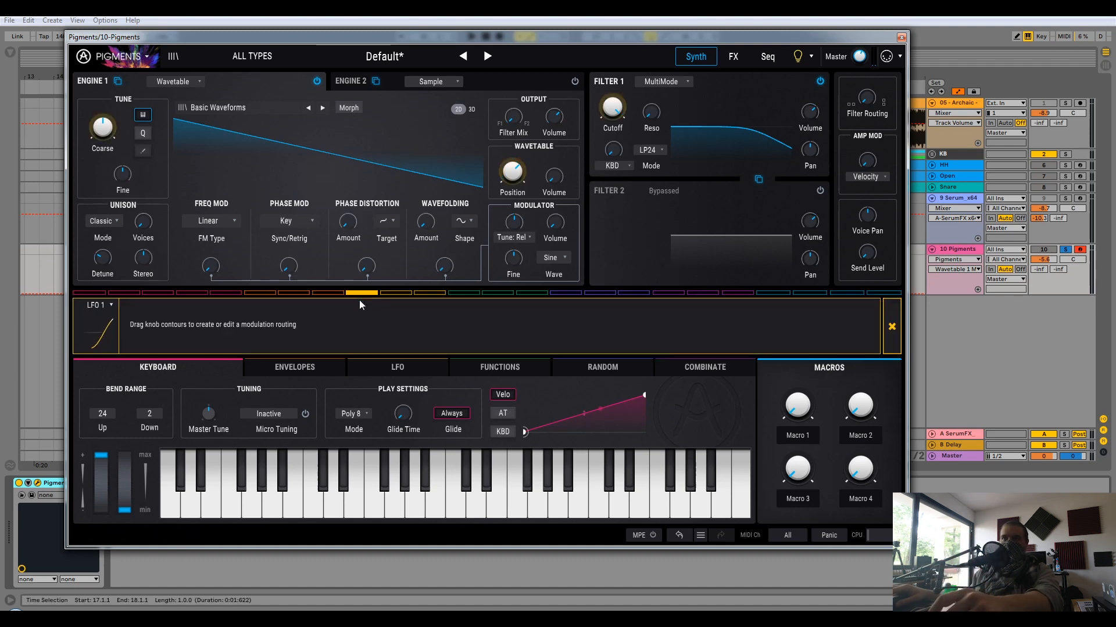
{"action": "left_click", "coordinate": [375, 366]}
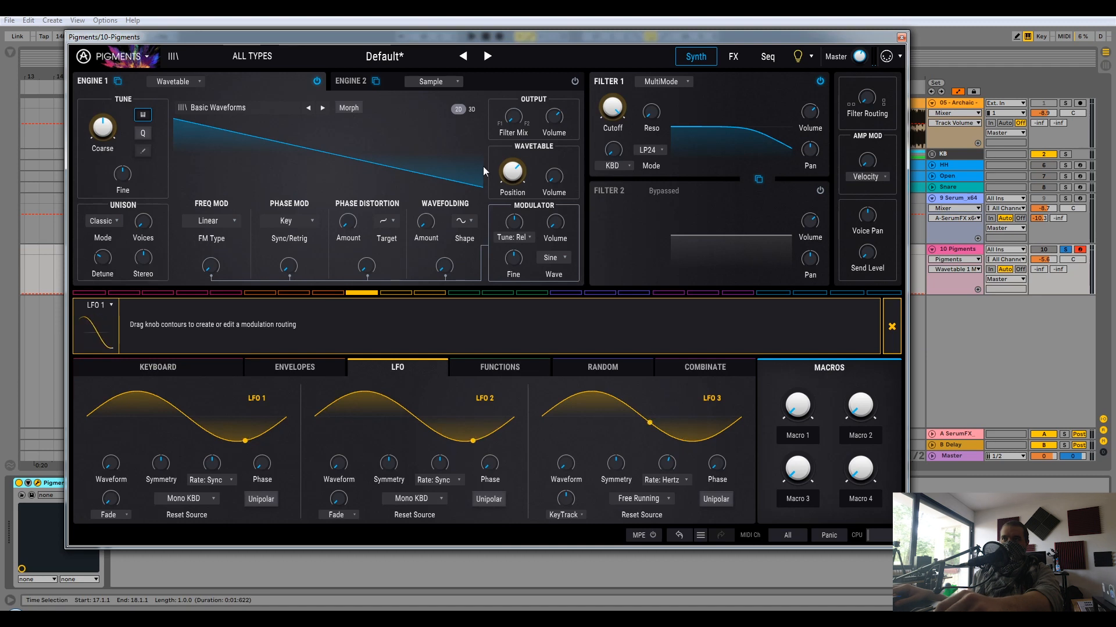
{"action": "mouse_move", "coordinate": [560, 177]}
{"action": "left_click_drag", "start_coordinate": [561, 176], "coordinate": [561, 122]}
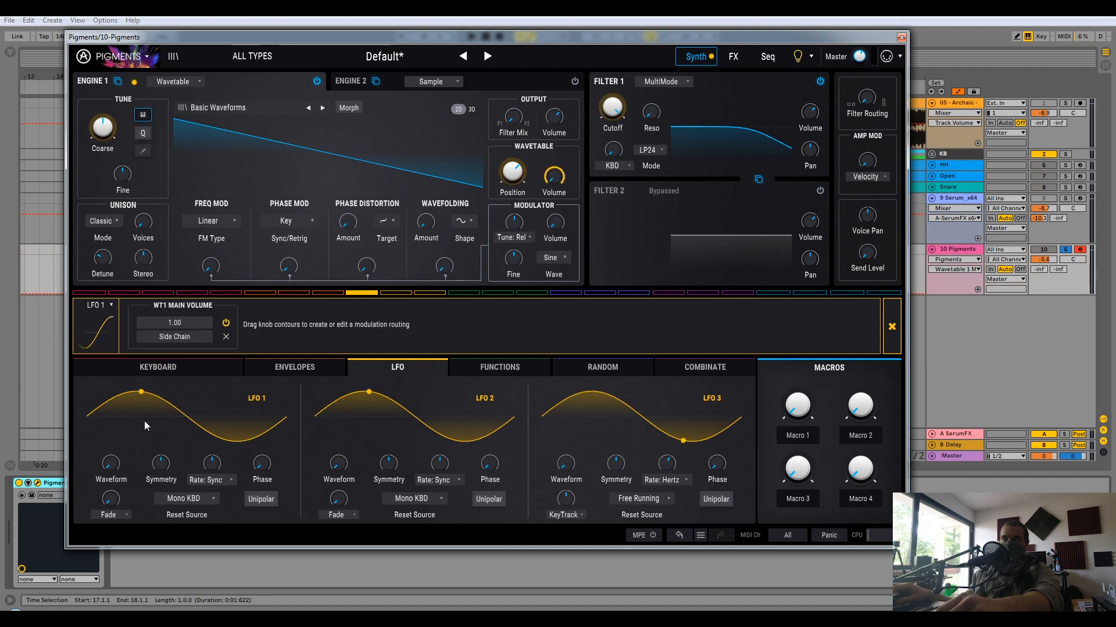
- Make LFO 1 unipolar with a falling saw waveform and speed up its synced rate
{"action": "left_click", "coordinate": [253, 501]}
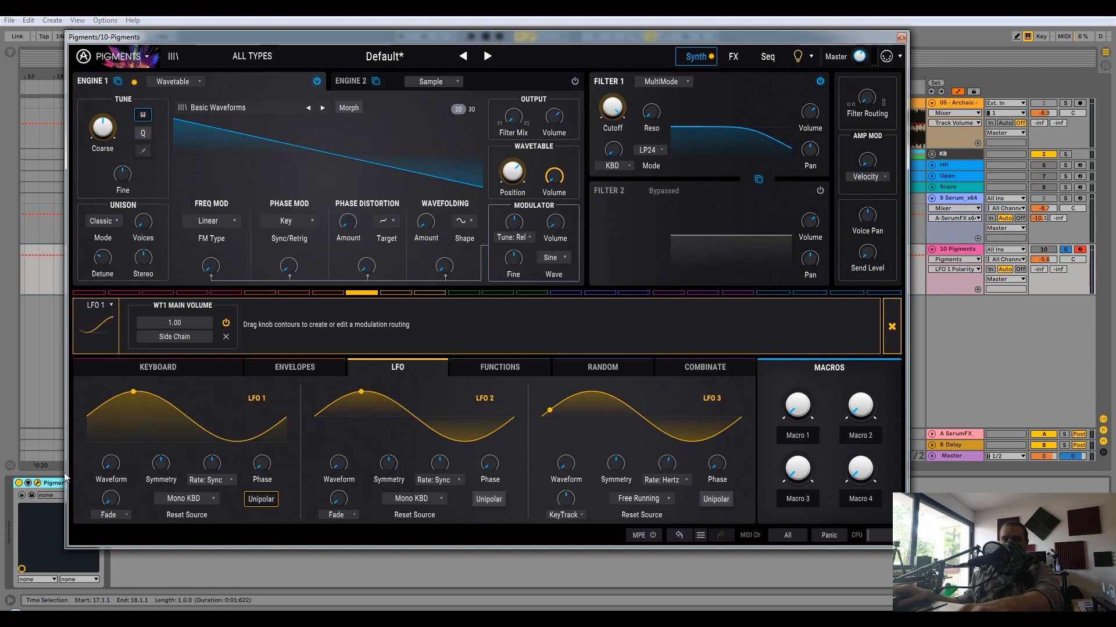
{"action": "left_click_drag", "start_coordinate": [111, 463], "coordinate": [160, 482]}
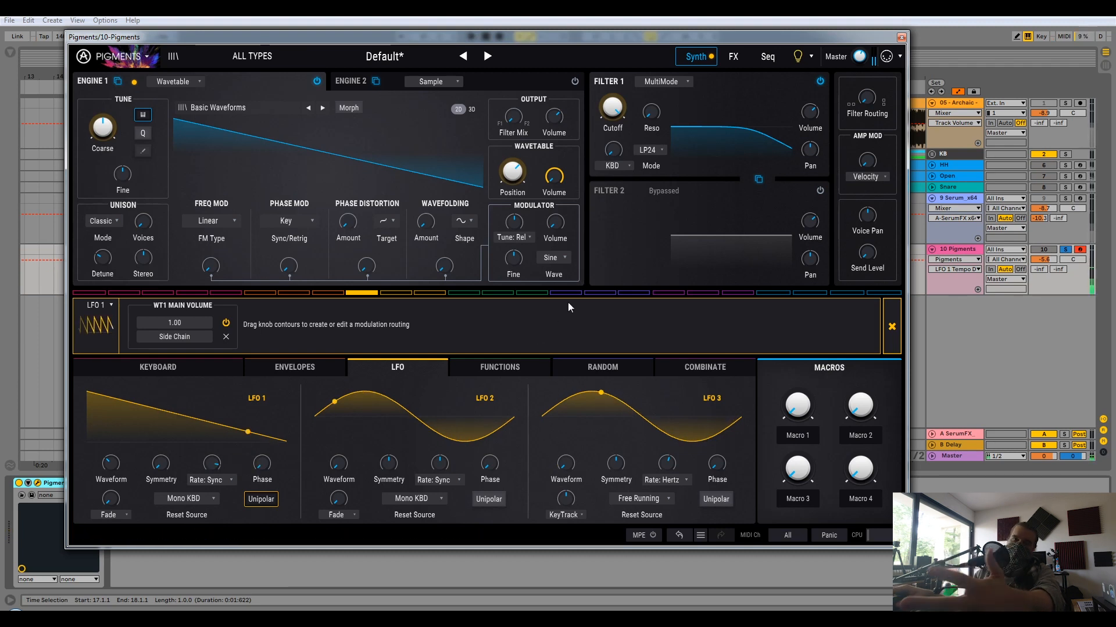
- Change Filter 1 to the Matrix 12 type and set its mode to LP12
{"action": "left_click", "coordinate": [664, 81]}
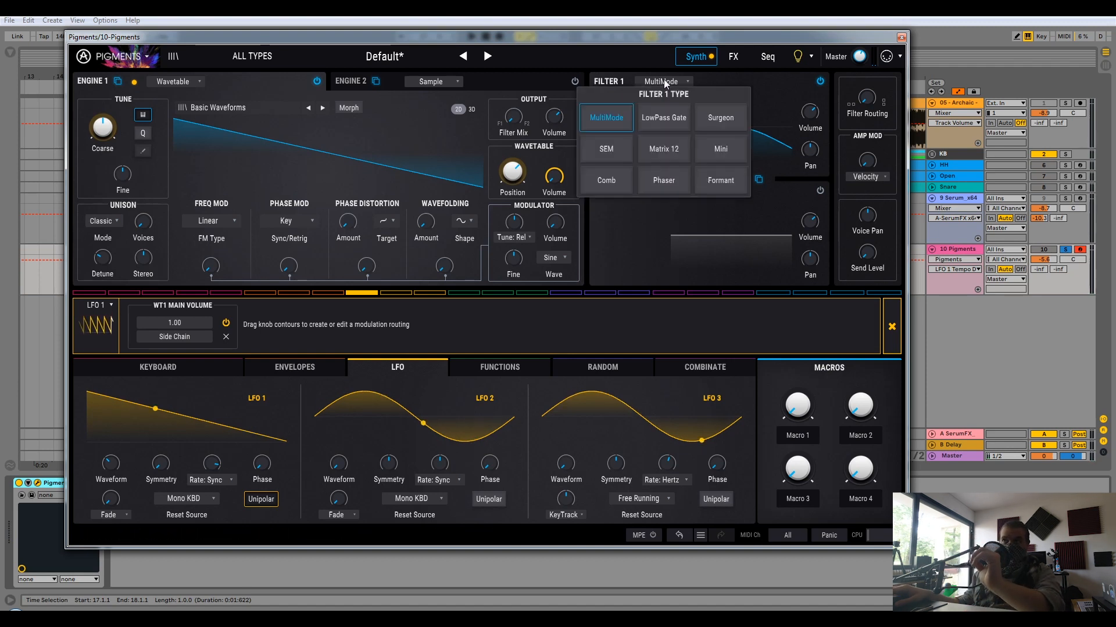
{"action": "left_click", "coordinate": [674, 149]}
{"action": "left_click", "coordinate": [660, 149]}
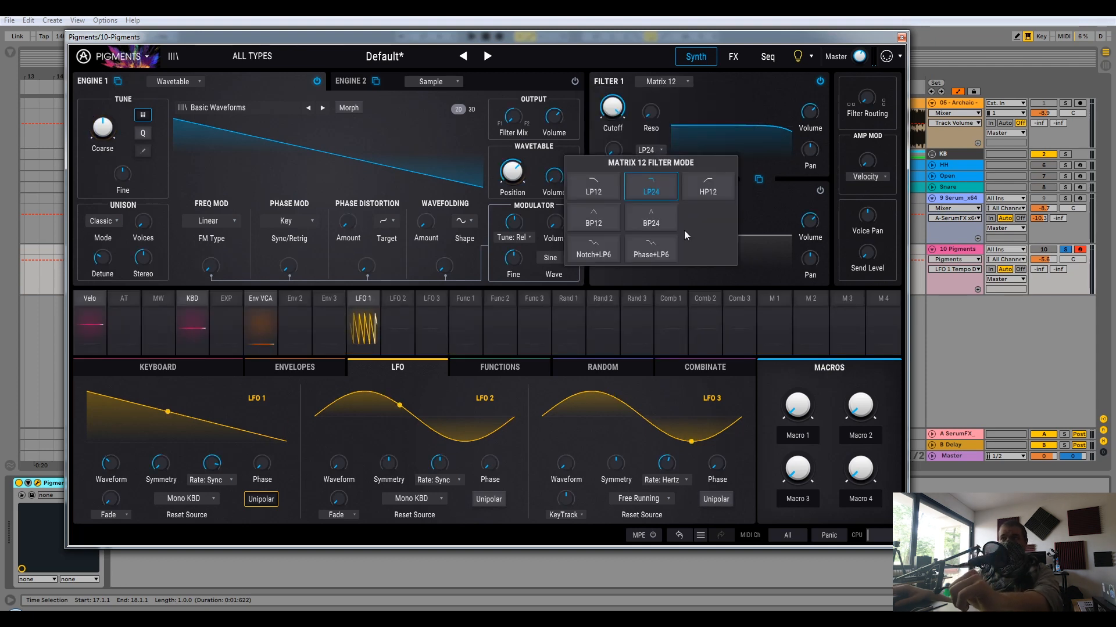
{"action": "left_click", "coordinate": [595, 194]}
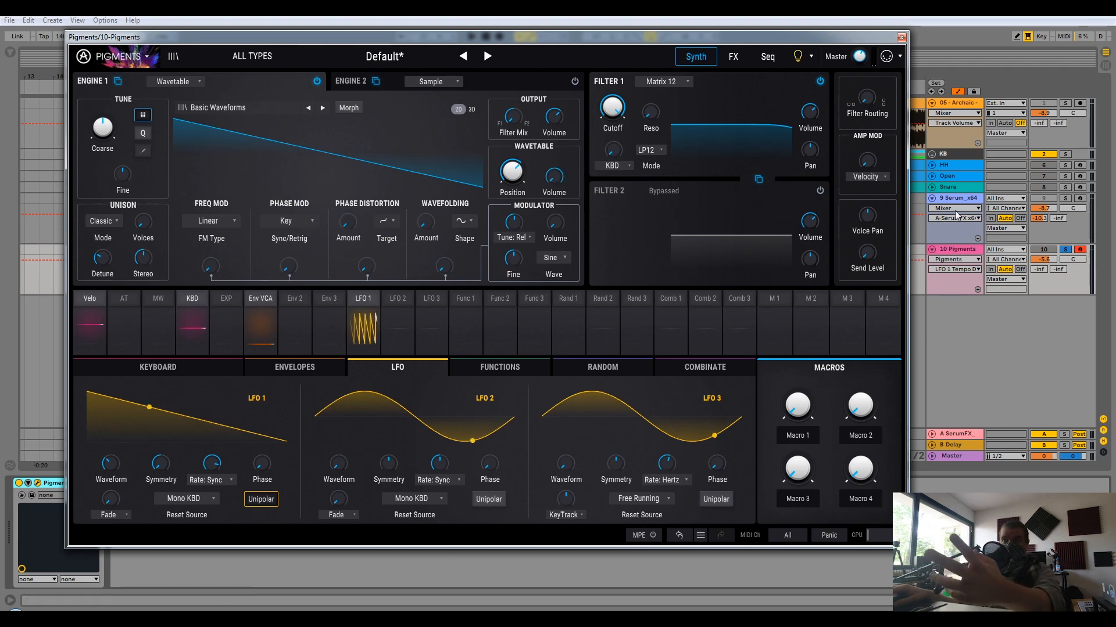
- Lower Filter 1's cutoff to about 229 Hz and assign Env 2 as its cutoff modulation source
{"action": "left_click", "coordinate": [615, 103]}
{"action": "left_click_drag", "start_coordinate": [612, 108], "coordinate": [650, 73]}
{"action": "left_click_drag", "start_coordinate": [616, 110], "coordinate": [616, 106]}
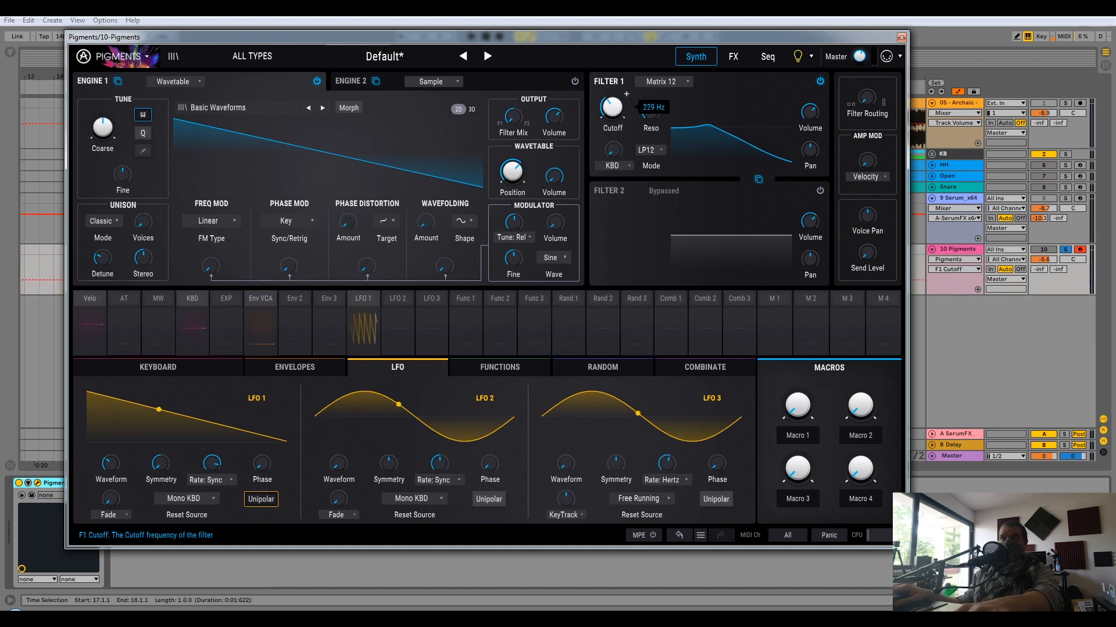
{"action": "left_click", "coordinate": [613, 166]}
{"action": "left_click", "coordinate": [585, 222]}
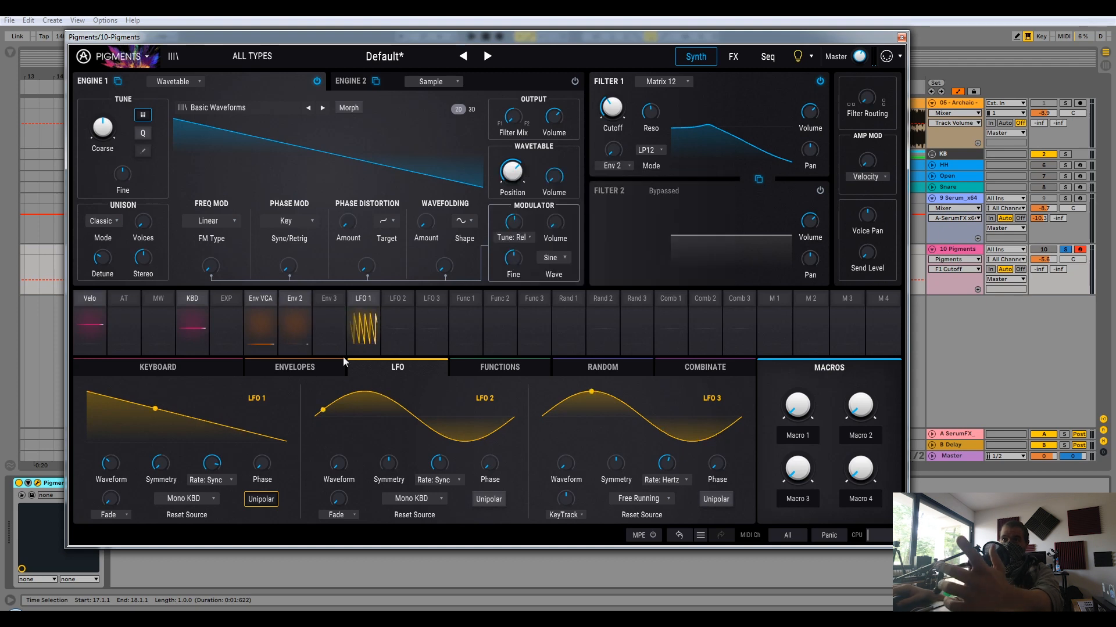
- Lengthen Env 2's attack and raise its sustain to about 0.812
{"action": "left_click", "coordinate": [278, 371]}
{"action": "left_click_drag", "start_coordinate": [327, 464], "coordinate": [353, 449]}
{"action": "left_click_drag", "start_coordinate": [447, 463], "coordinate": [454, 450]}
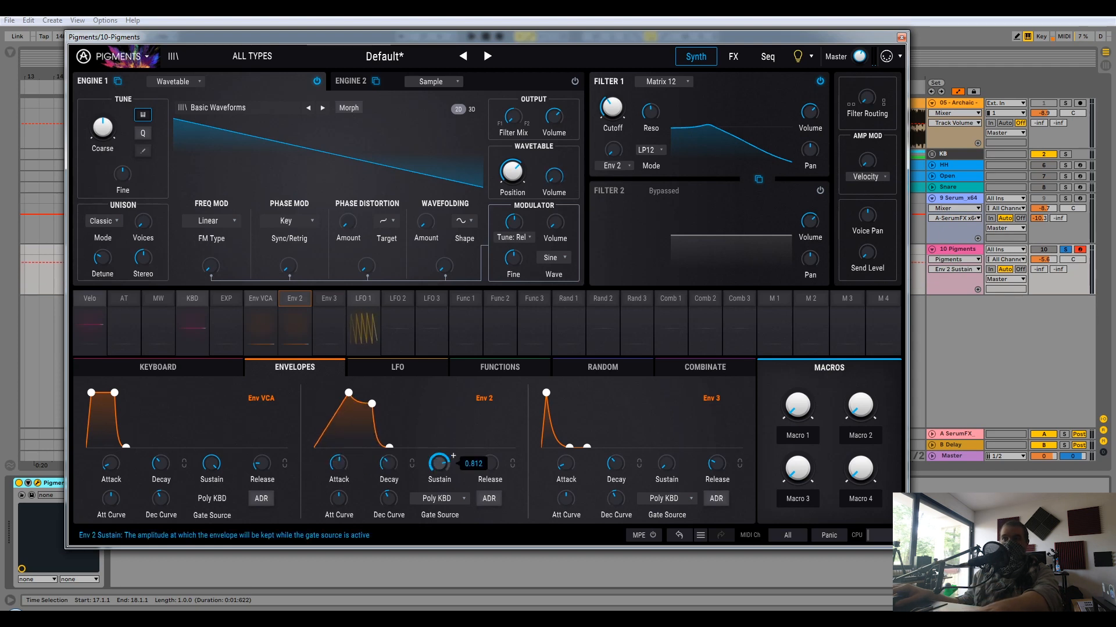
- Raise Filter 1's Env 2 modulation amount and send the Pigments track to the SerumFX return at -10.3
{"action": "left_click_drag", "start_coordinate": [633, 148], "coordinate": [633, 68]}
{"action": "left_click_drag", "start_coordinate": [617, 113], "coordinate": [617, 119]}
{"action": "left_click", "coordinate": [1044, 260]}
{"action": "left_click_drag", "start_coordinate": [1038, 269], "coordinate": [1038, 232]}
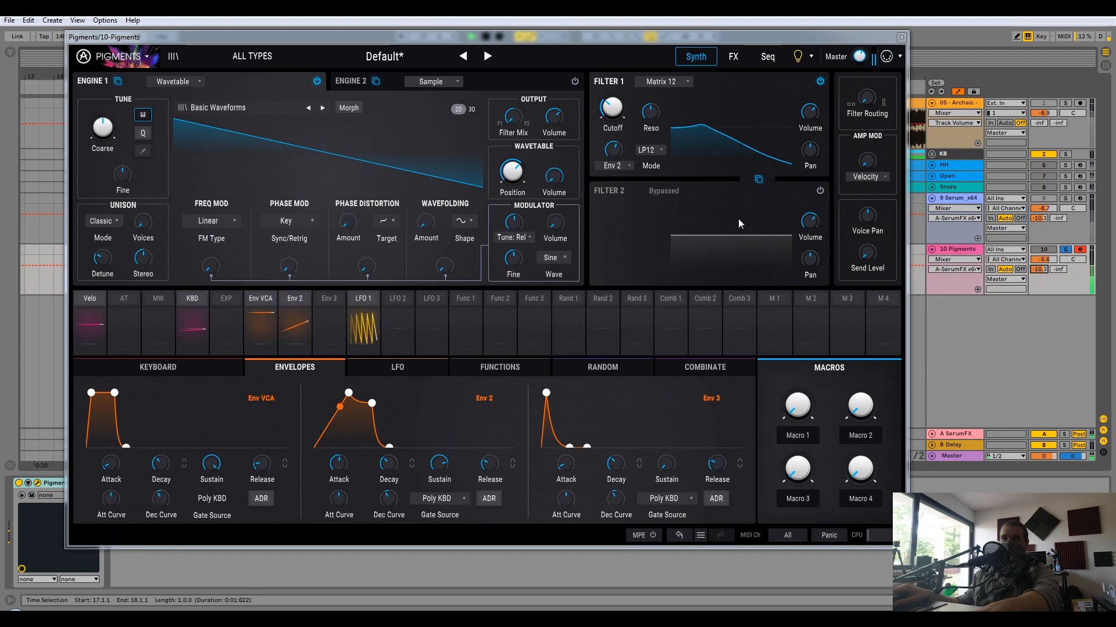
- Adjust Filter 1's resonance, set its cutoff to about 216 Hz and fine-tune its Env 2 modulation during playback
{"action": "left_click_drag", "start_coordinate": [653, 112], "coordinate": [653, 97]}
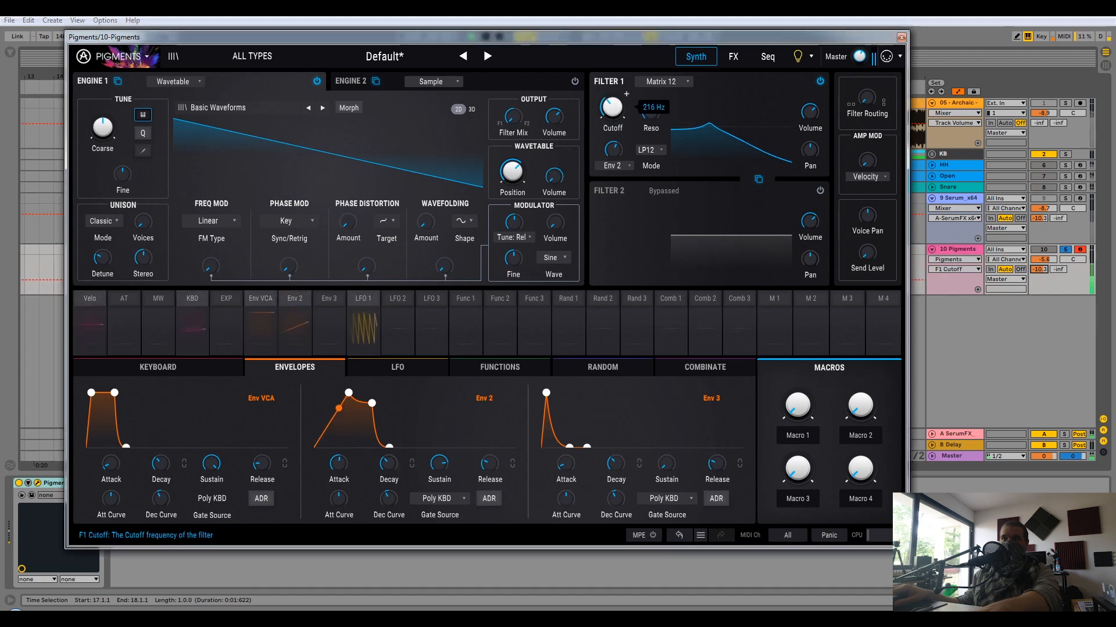
{"action": "left_click_drag", "start_coordinate": [613, 150], "coordinate": [615, 158]}
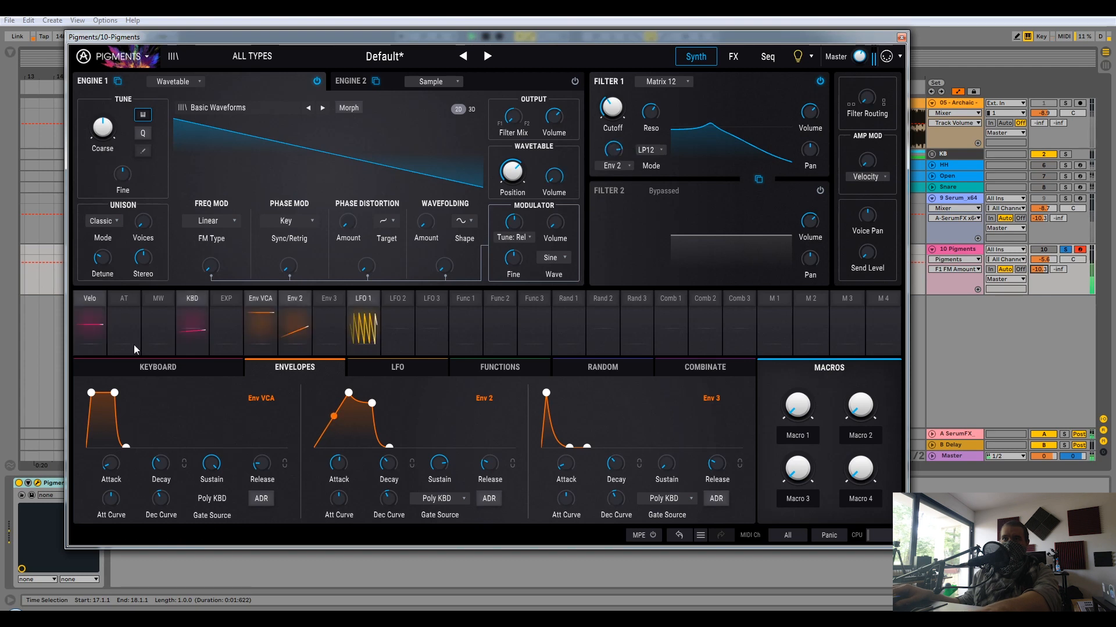
{"action": "key", "text": "space"}
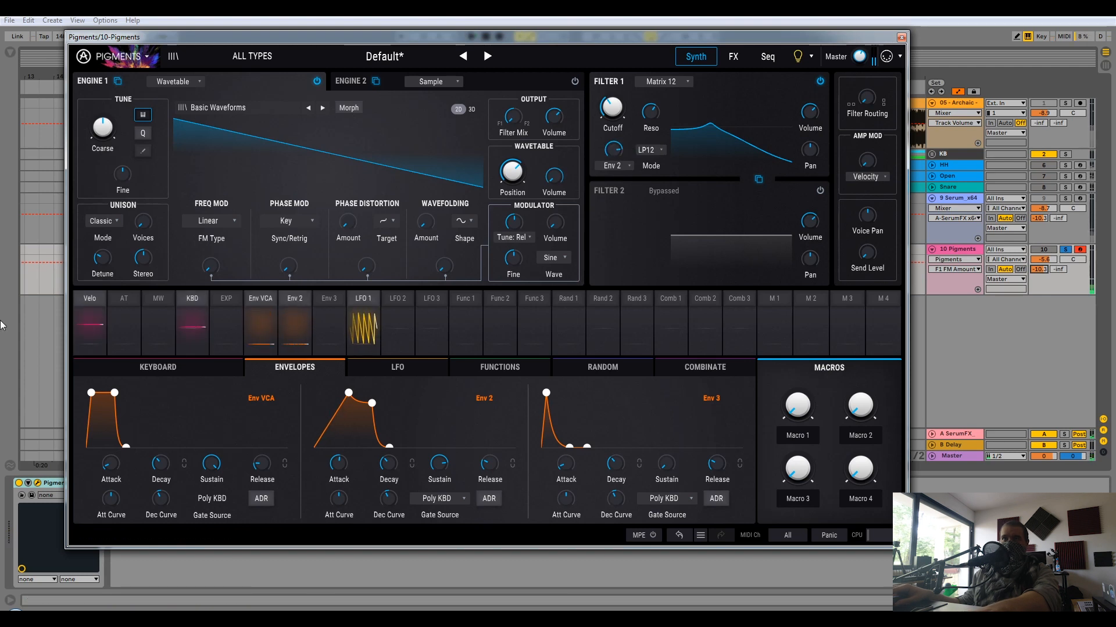
- Raise Engine 1's coarse tuning and play the clip to hear the new pitch
{"action": "left_click", "coordinate": [87, 341]}
{"action": "left_click_drag", "start_coordinate": [103, 127], "coordinate": [103, 118]}
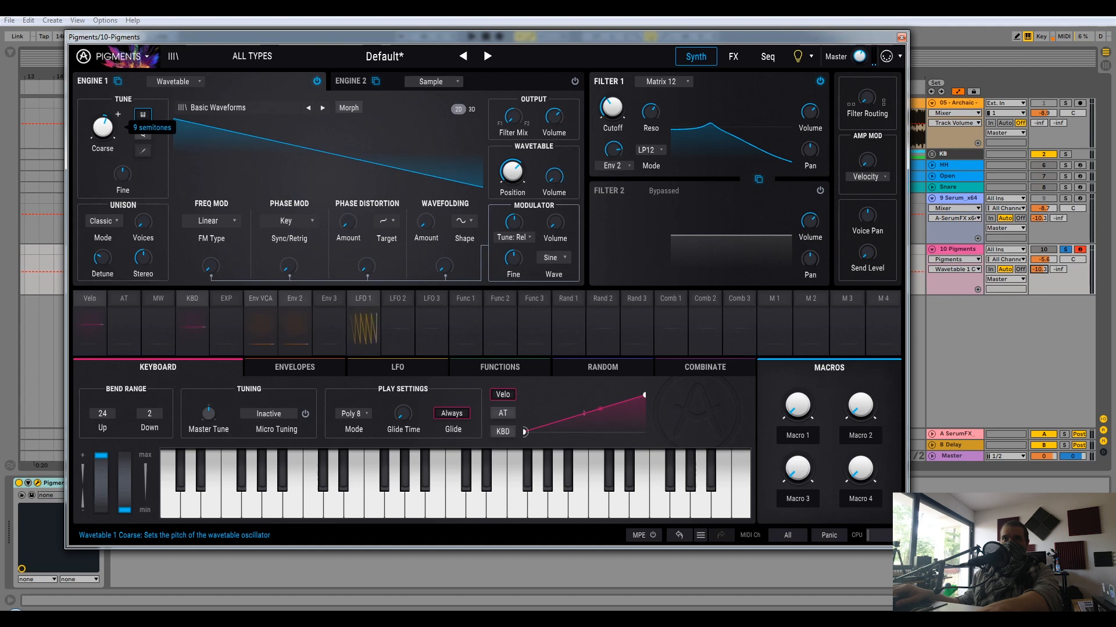
{"action": "key", "text": "space"}
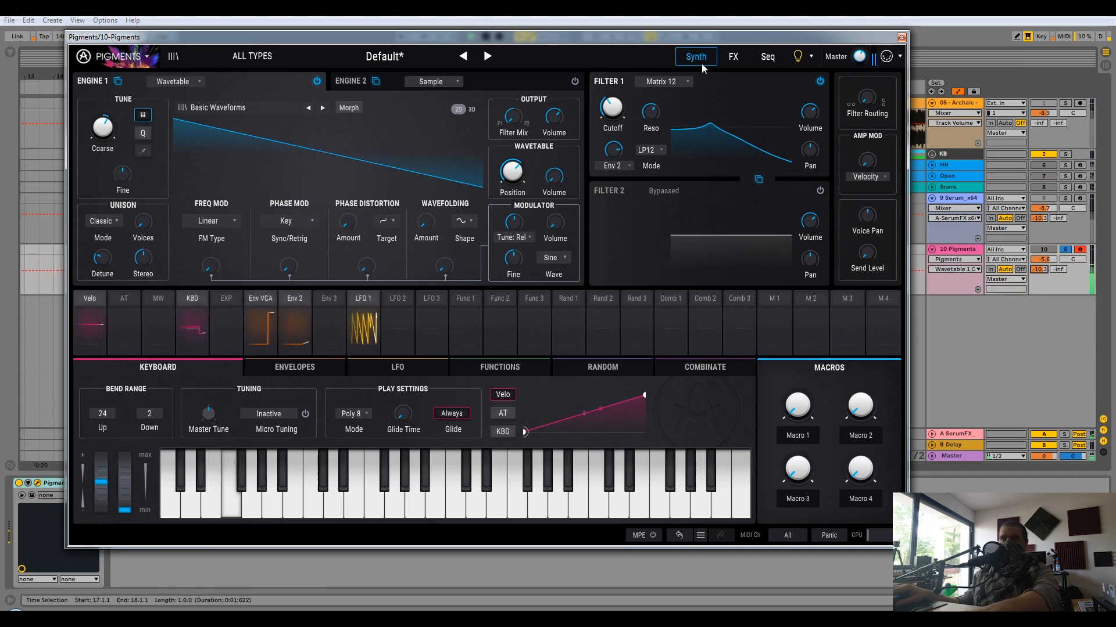
- Fine-tune Filter 1's Env 2 modulation amount and resonance, and play the clip again
{"action": "left_click_drag", "start_coordinate": [614, 150], "coordinate": [613, 160]}
{"action": "left_click_drag", "start_coordinate": [651, 113], "coordinate": [651, 105]}
{"action": "scroll", "coordinate": [646, 113], "scroll_direction": "up", "scroll_amount": 2}
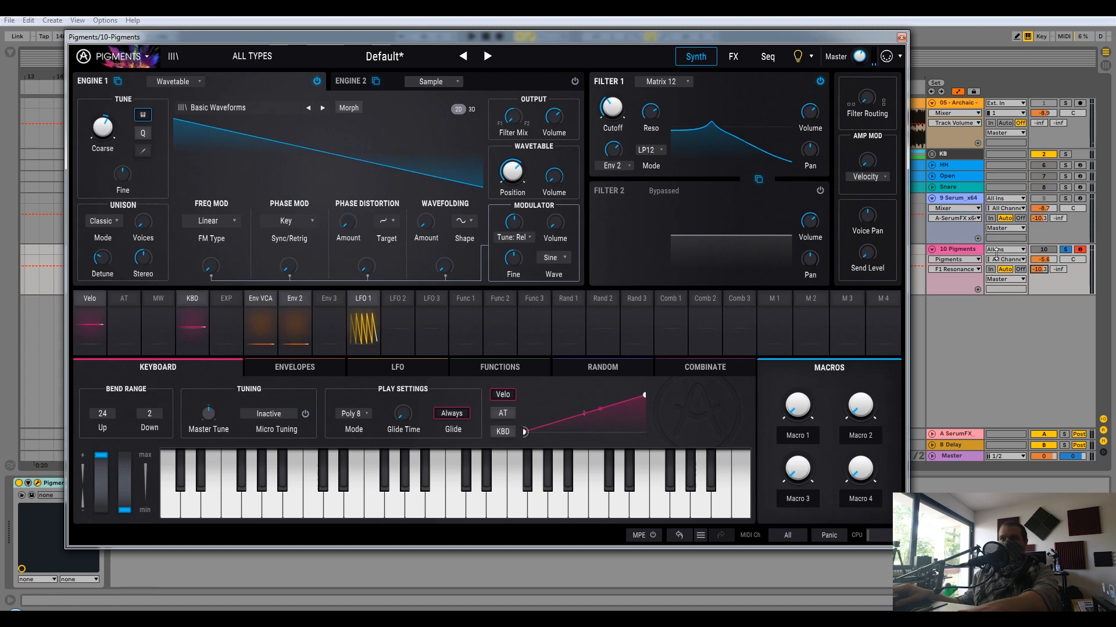
{"action": "key", "text": "space"}
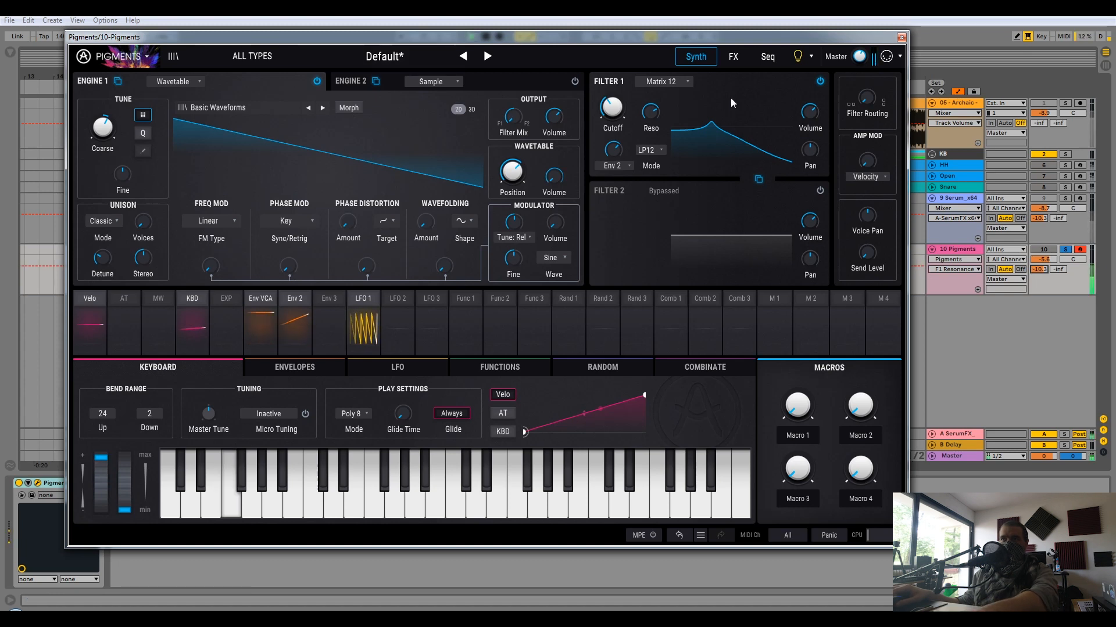
- Set the Bus B reverb to about 22% dry/wet and adjust its predelay and input low-pass during playback
{"action": "left_click", "coordinate": [733, 56]}
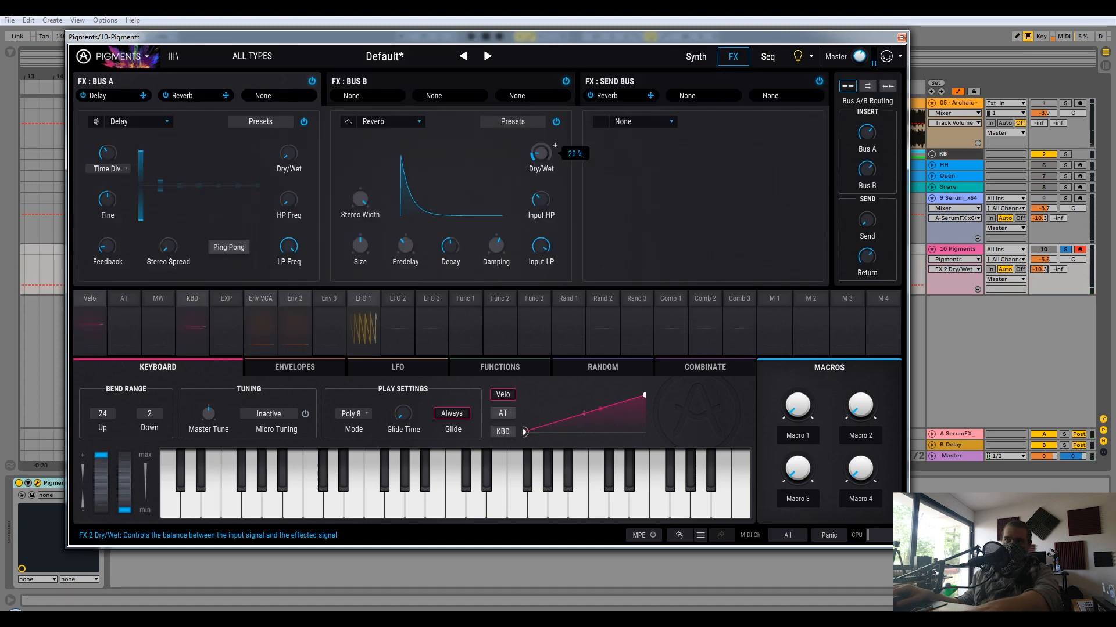
{"action": "left_click_drag", "start_coordinate": [406, 247], "coordinate": [407, 273]}
{"action": "key", "text": "space"}
{"action": "left_click_drag", "start_coordinate": [543, 155], "coordinate": [542, 146]}
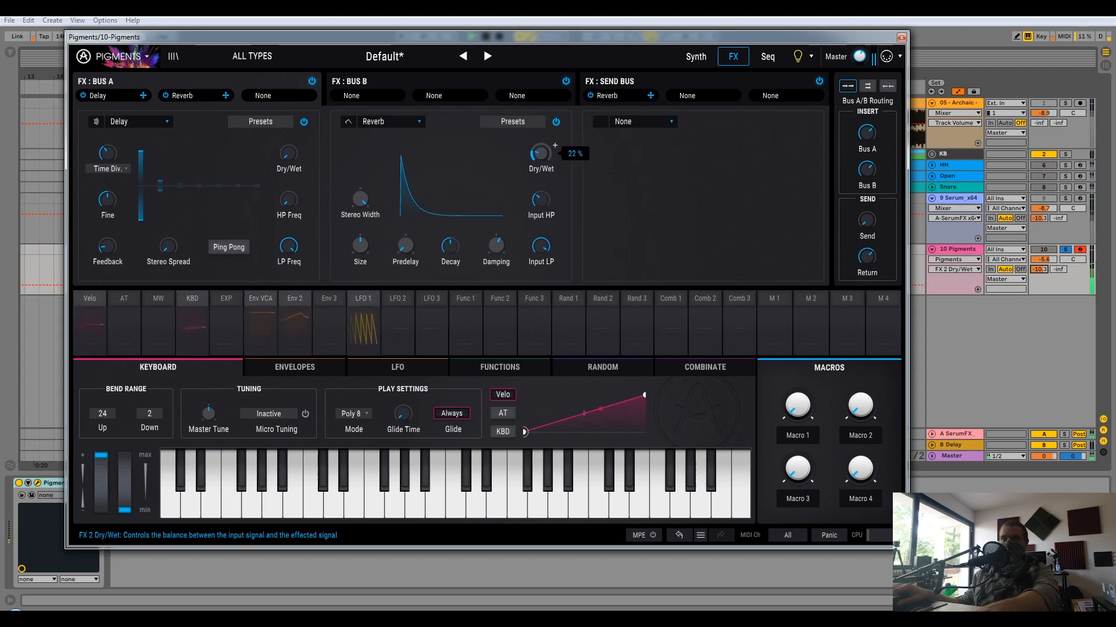
{"action": "left_click_drag", "start_coordinate": [540, 246], "coordinate": [541, 233]}
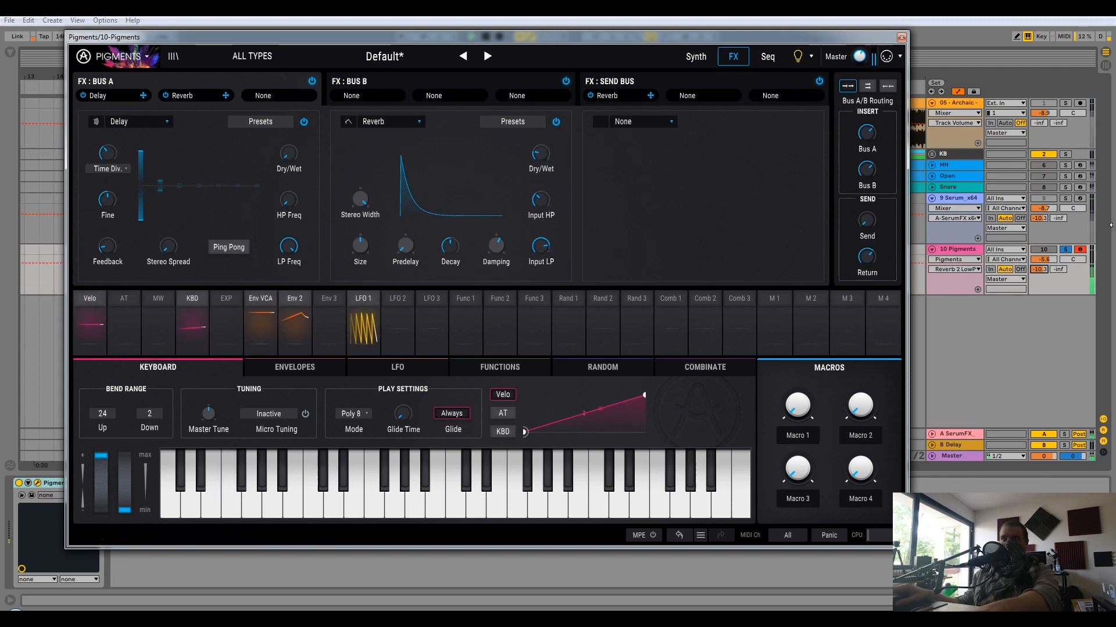
{"action": "left_click", "coordinate": [695, 56]}
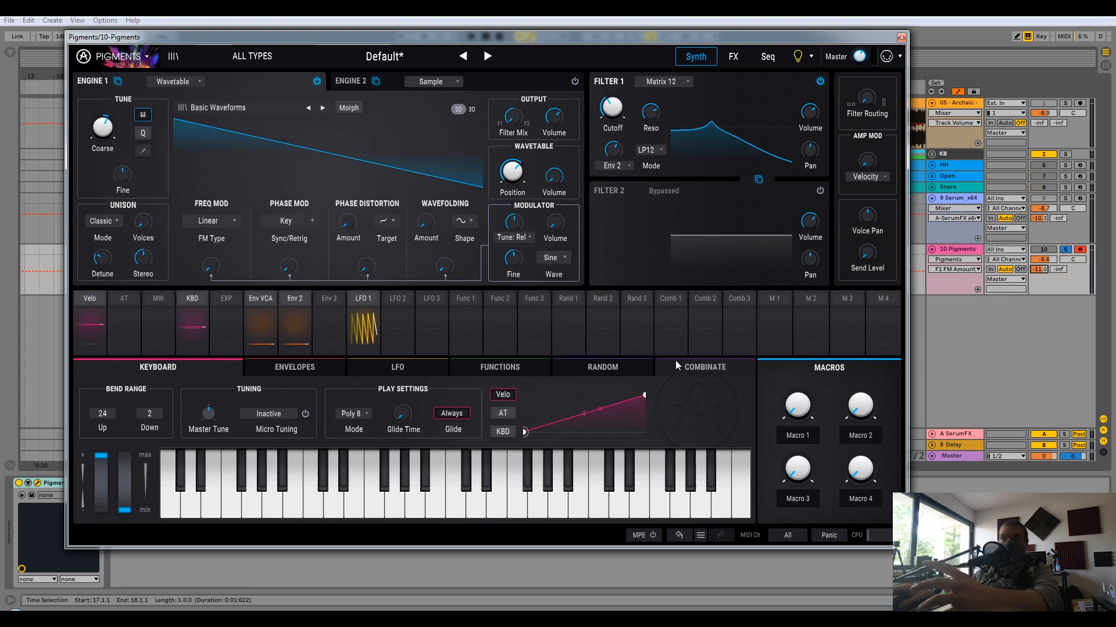
- Open the original Serum patch and examine its Env 2 and filter settings for comparison
{"action": "left_click", "coordinate": [959, 199]}
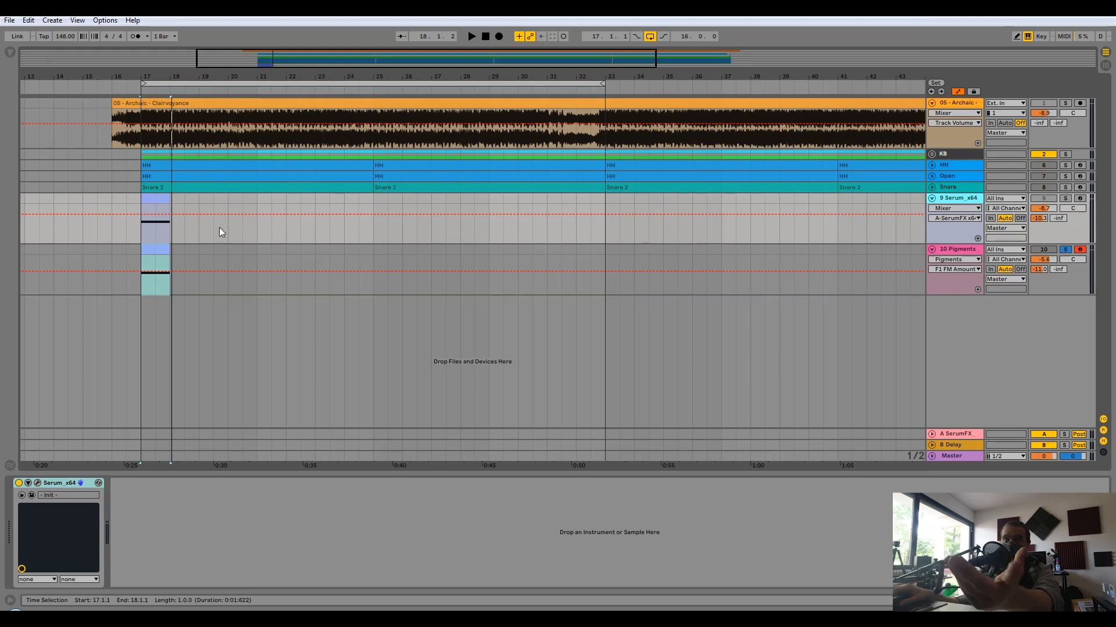
{"action": "left_click", "coordinate": [1064, 198]}
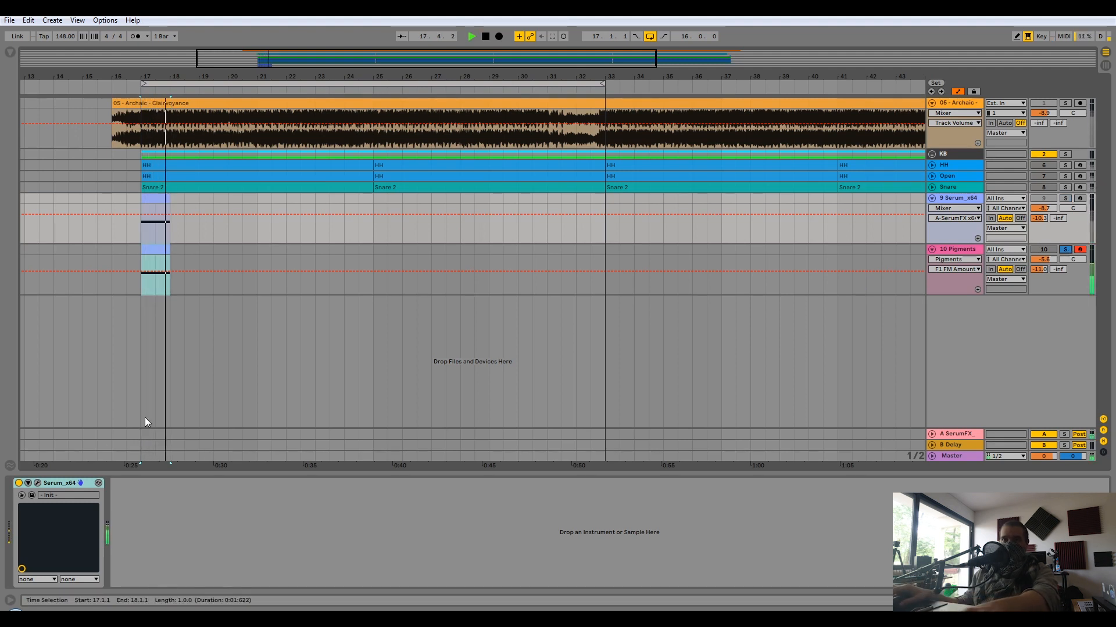
{"action": "left_click", "coordinate": [38, 483]}
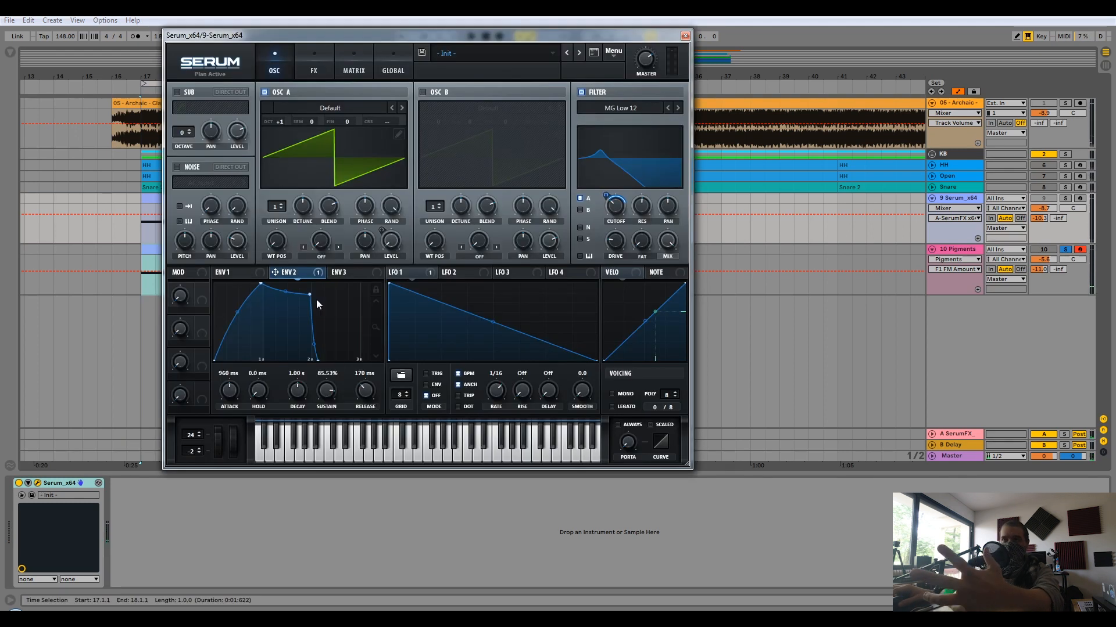
- Lower the sustain of Env 2 in Pigments slightly and close the plugin window
{"action": "left_click", "coordinate": [952, 250]}
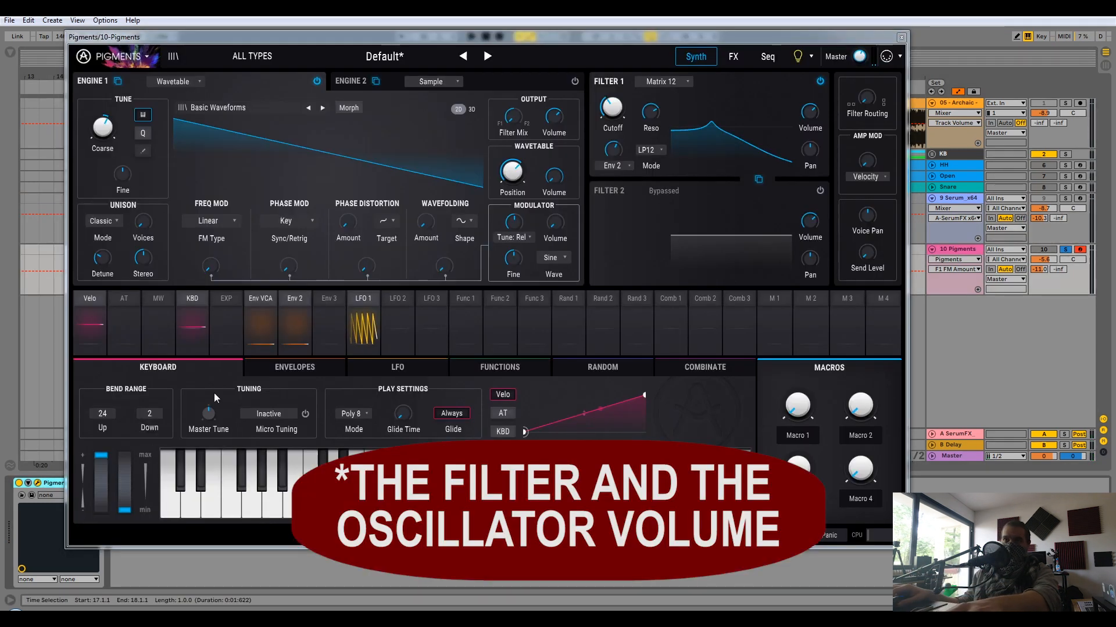
{"action": "left_click", "coordinate": [318, 366]}
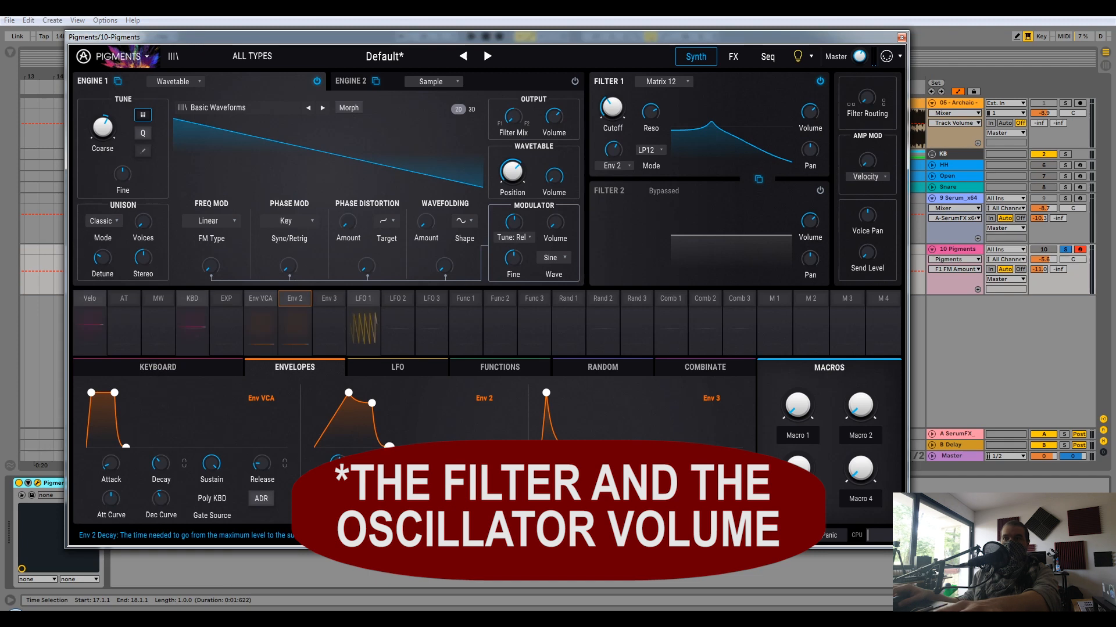
{"action": "left_click_drag", "start_coordinate": [439, 463], "coordinate": [439, 479]}
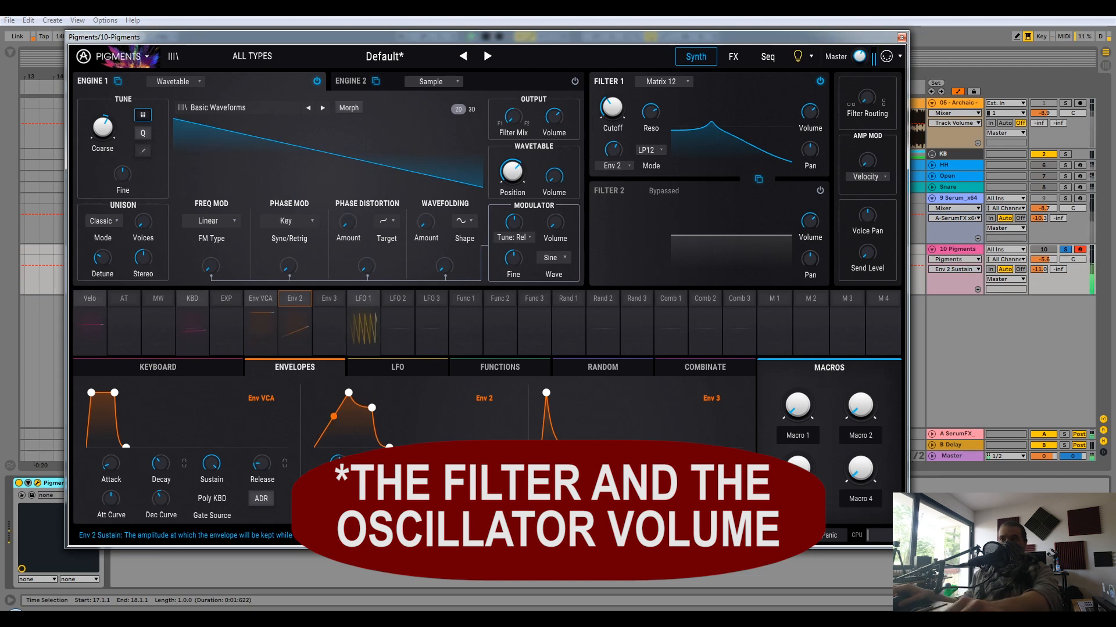
{"action": "left_click", "coordinate": [902, 38]}
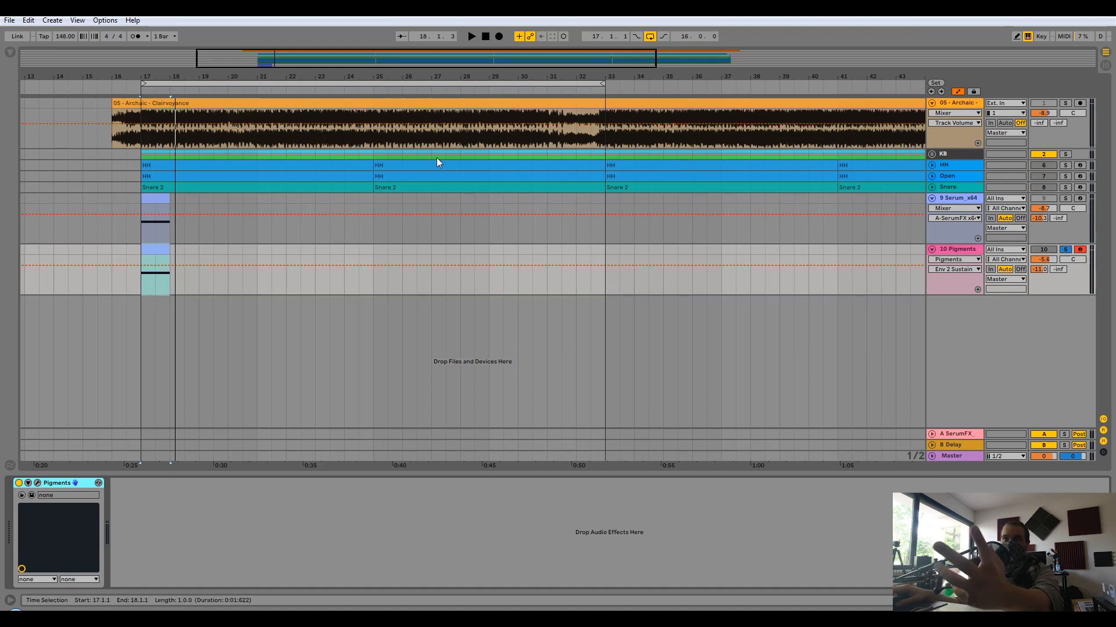
- Solo the Archaic reference track, listen to it and turn its solo off again
{"action": "left_click", "coordinate": [1065, 102]}
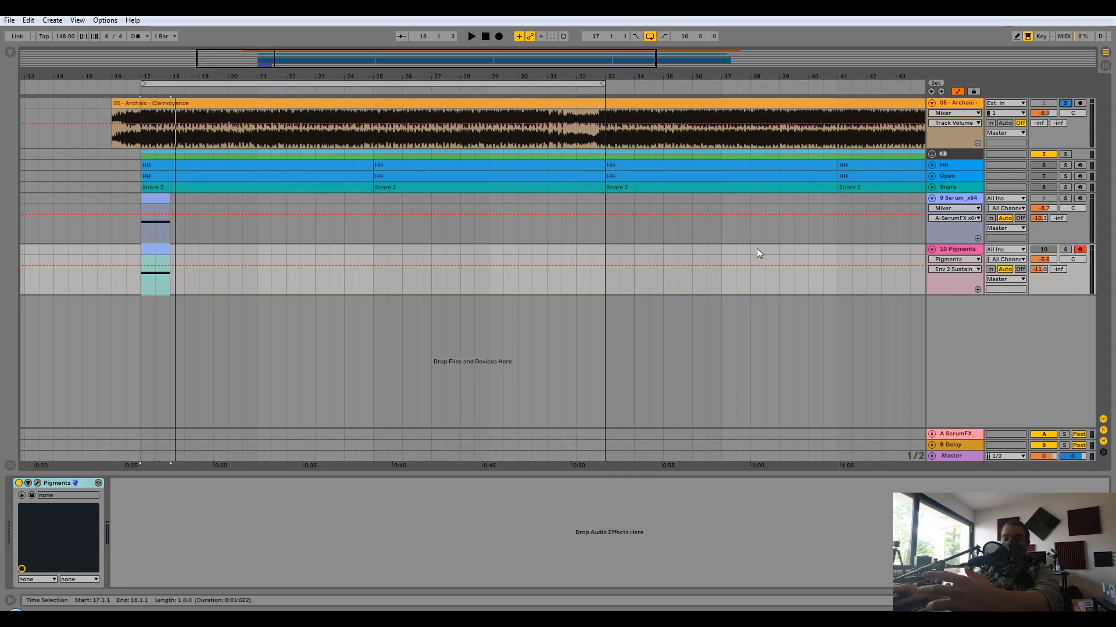
{"action": "key", "text": "space"}
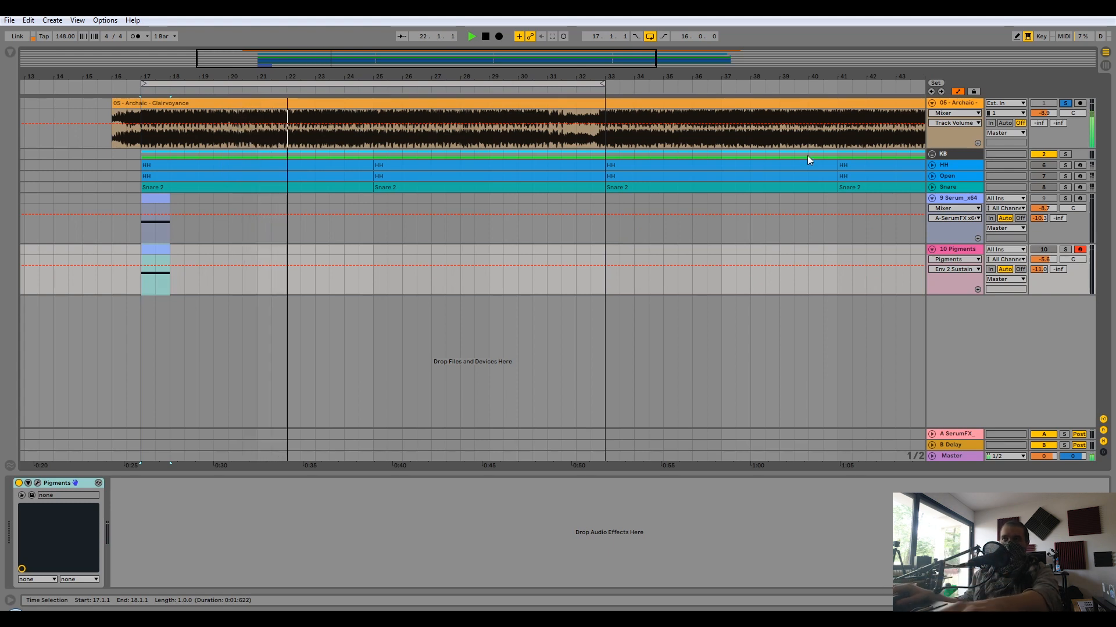
{"action": "left_click", "coordinate": [1066, 105]}
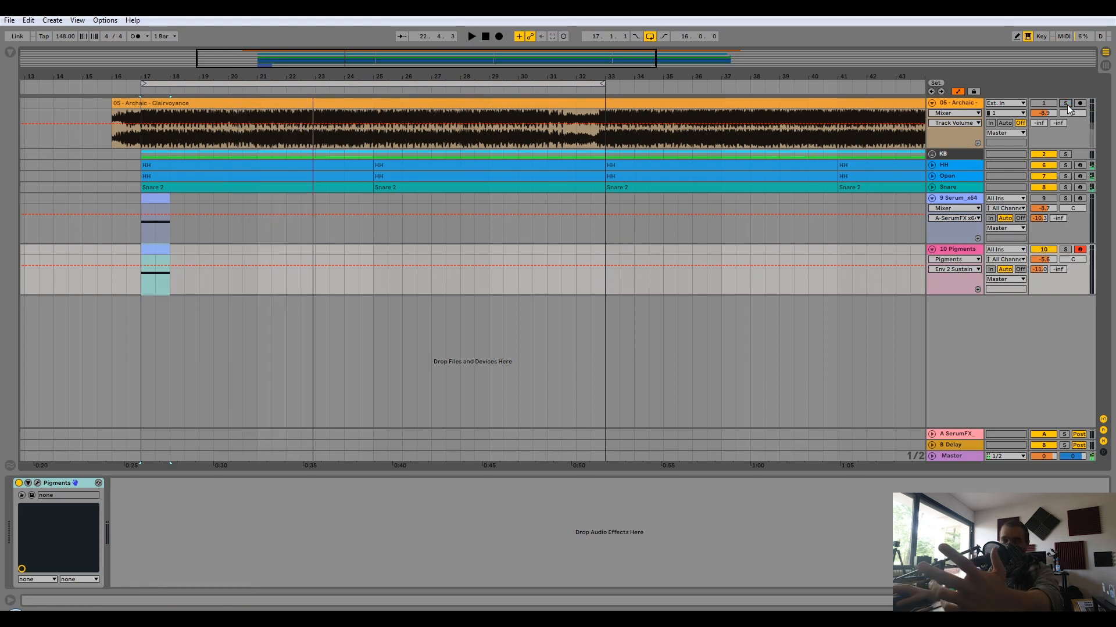
- Collapse the Pigments and Serum tracks and deactivate the Pigments track
{"action": "left_click", "coordinate": [932, 250]}
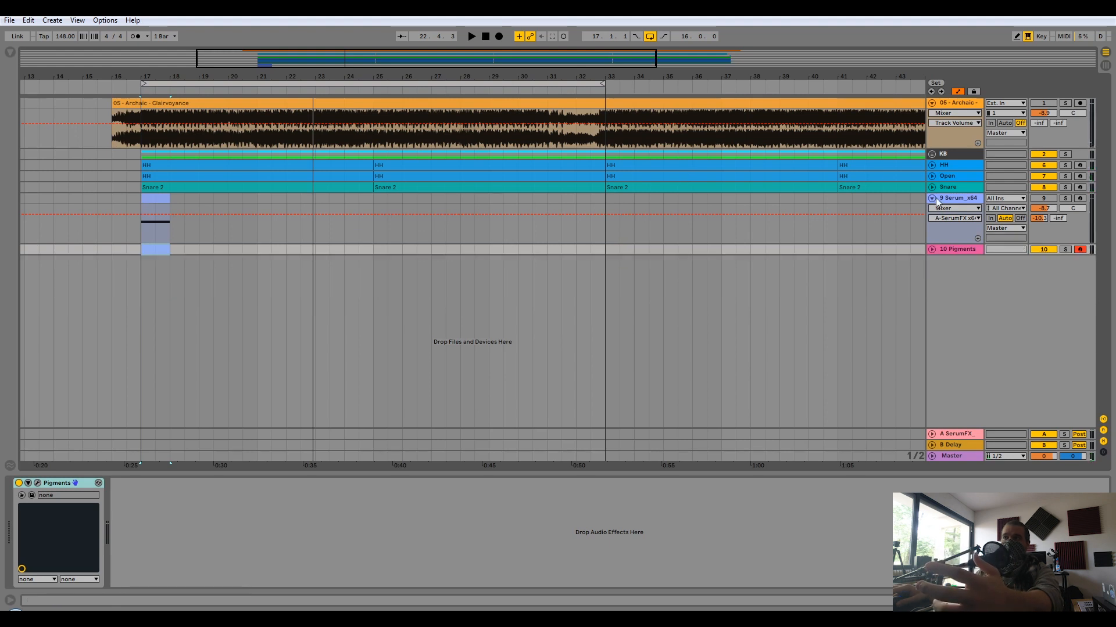
{"action": "left_click", "coordinate": [932, 198]}
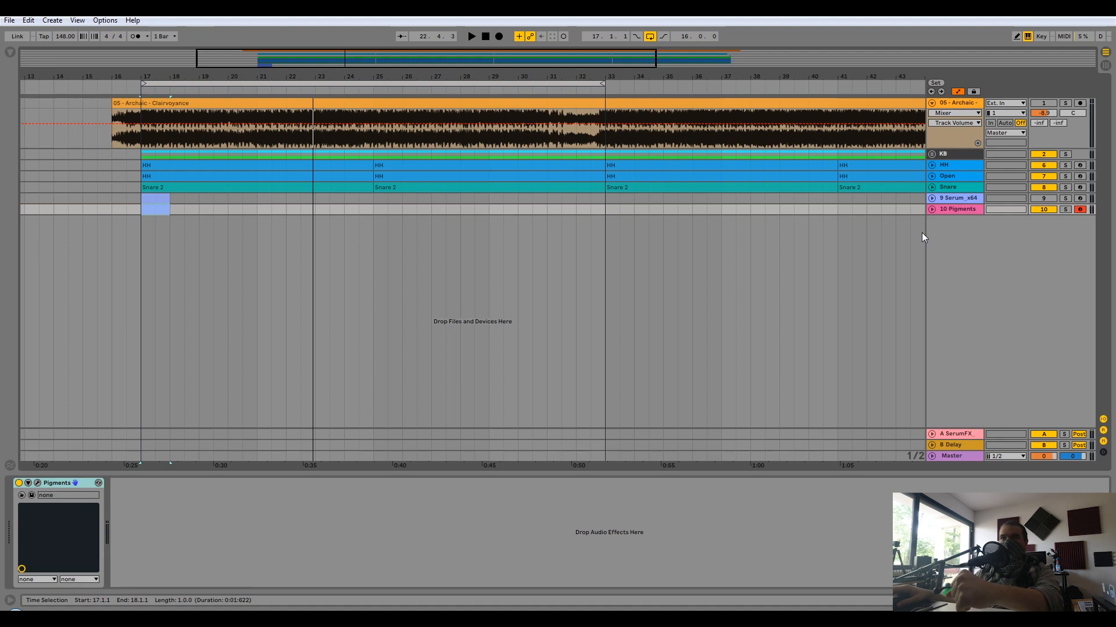
{"action": "left_click", "coordinate": [1043, 209]}
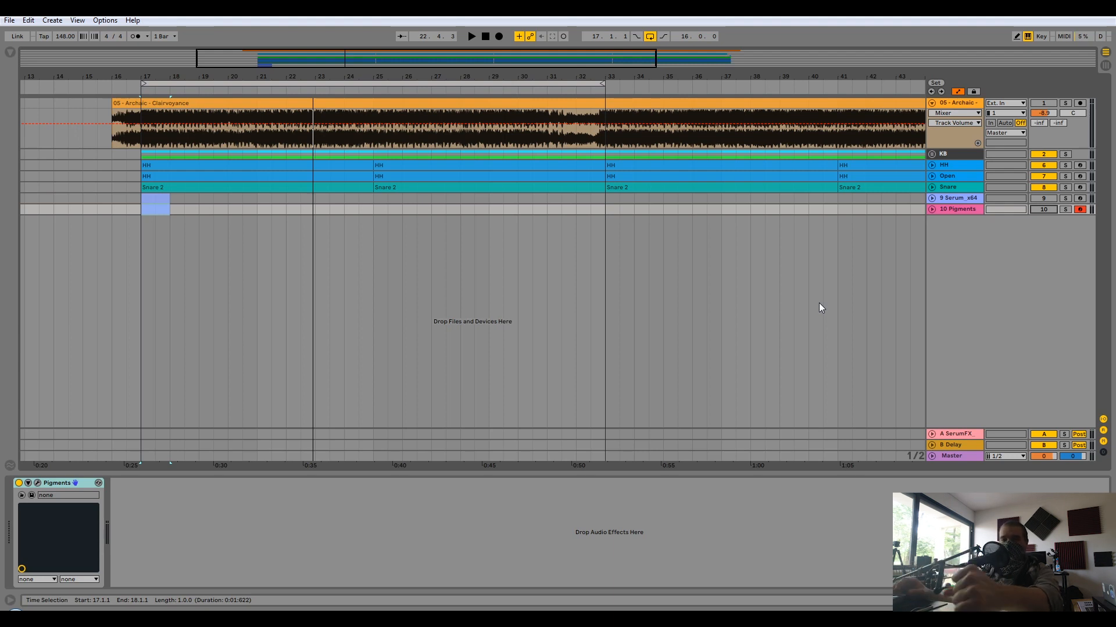
- Duplicate the Serum track, placing the copy below the Pigments track, and rename the copy FM
{"action": "right_click", "coordinate": [951, 199]}
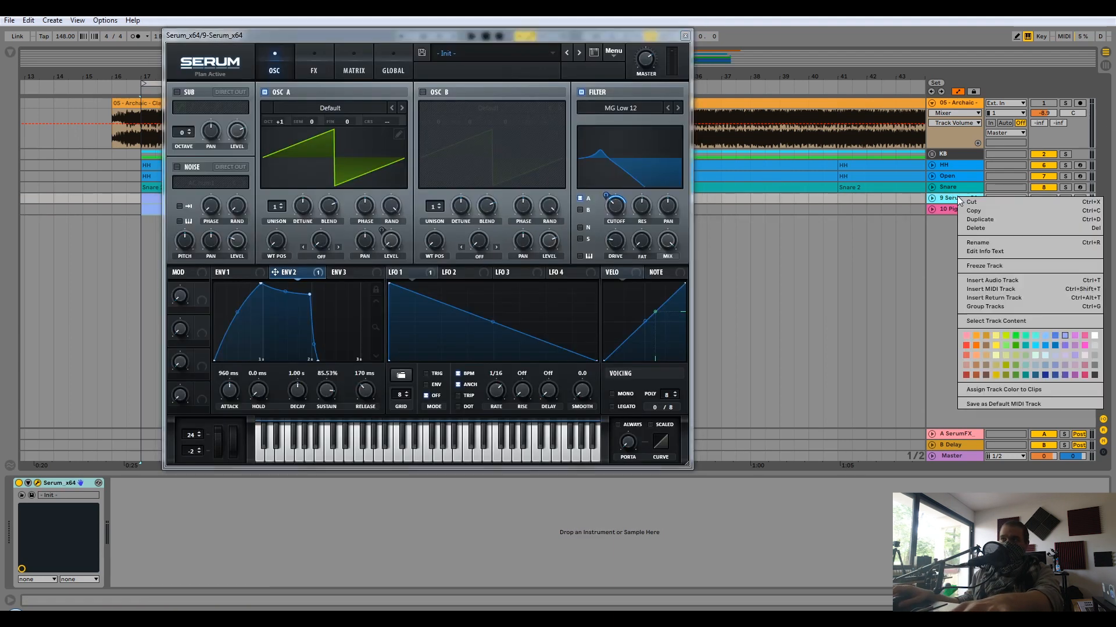
{"action": "left_click", "coordinate": [1015, 222]}
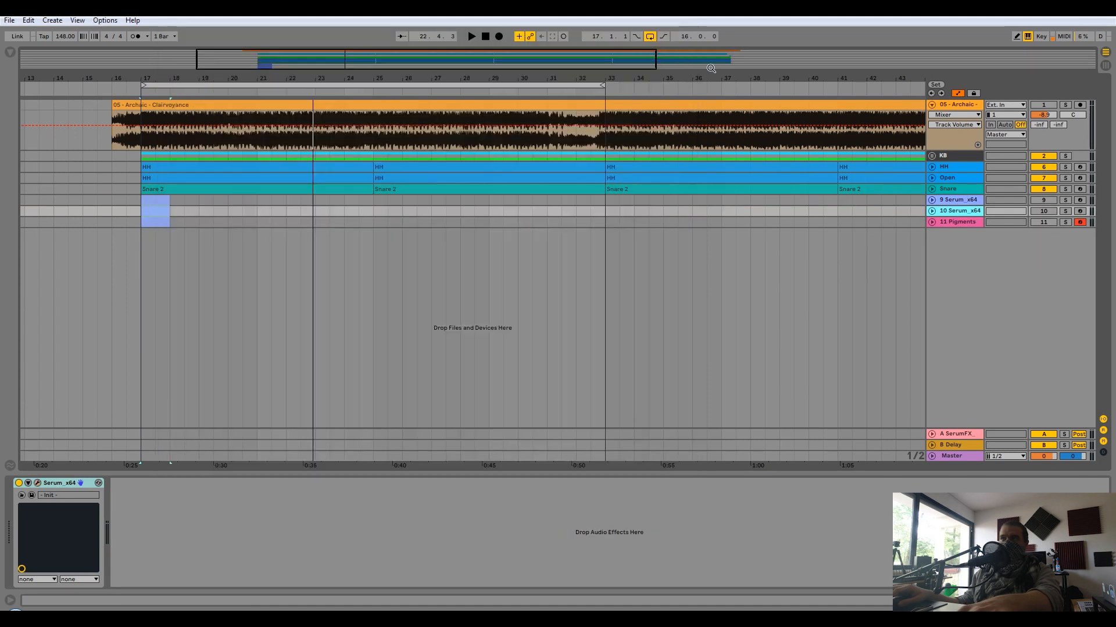
{"action": "left_click_drag", "start_coordinate": [959, 211], "coordinate": [964, 226]}
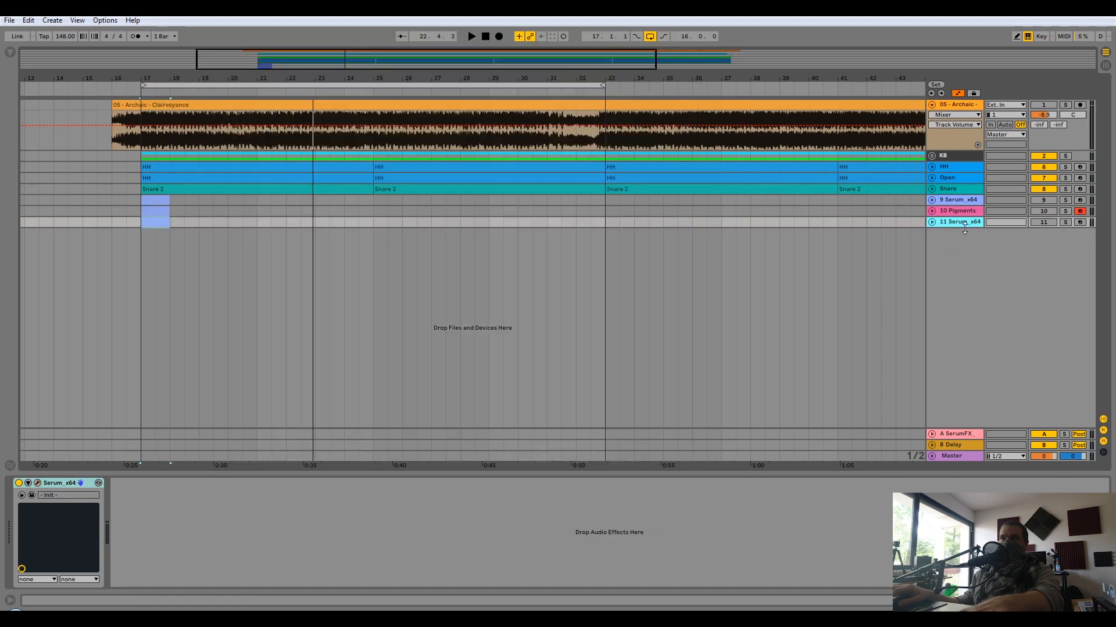
{"action": "type", "text": "FM"}
{"action": "key", "text": "Return"}
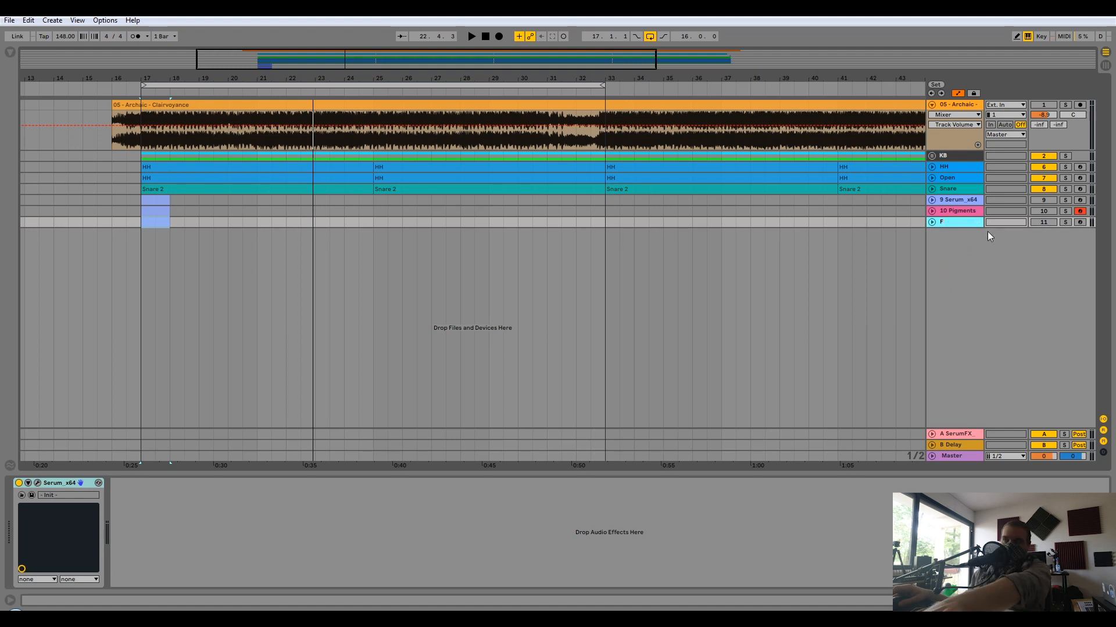
- Unfold the FM track and reset its Serum instance to the Init preset
{"action": "left_click", "coordinate": [931, 222]}
{"action": "left_click", "coordinate": [38, 483]}
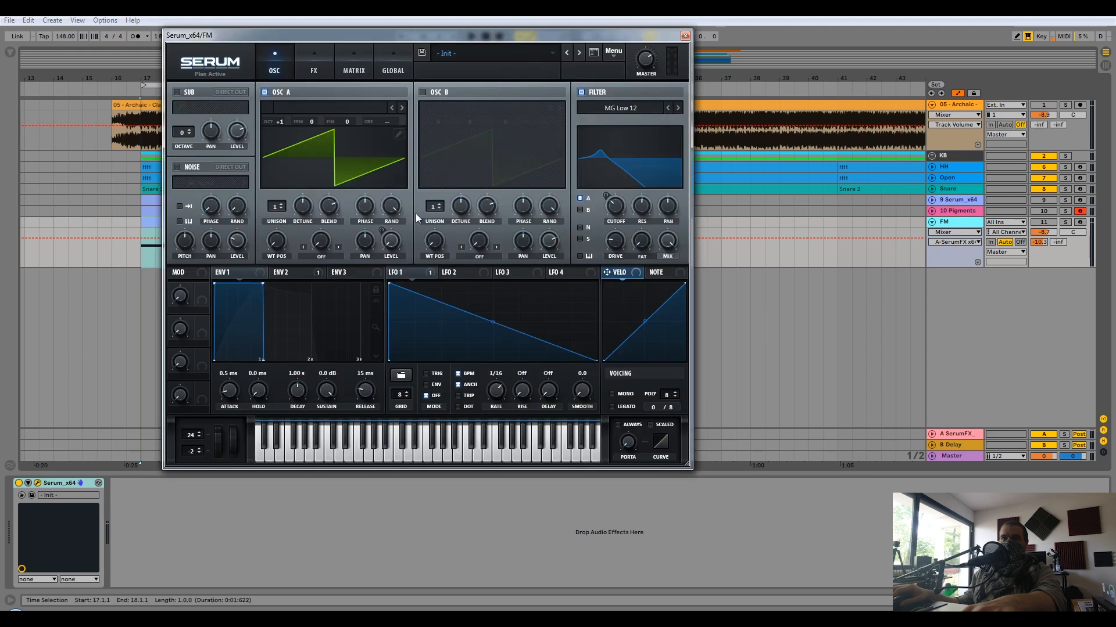
{"action": "left_click", "coordinate": [611, 52]}
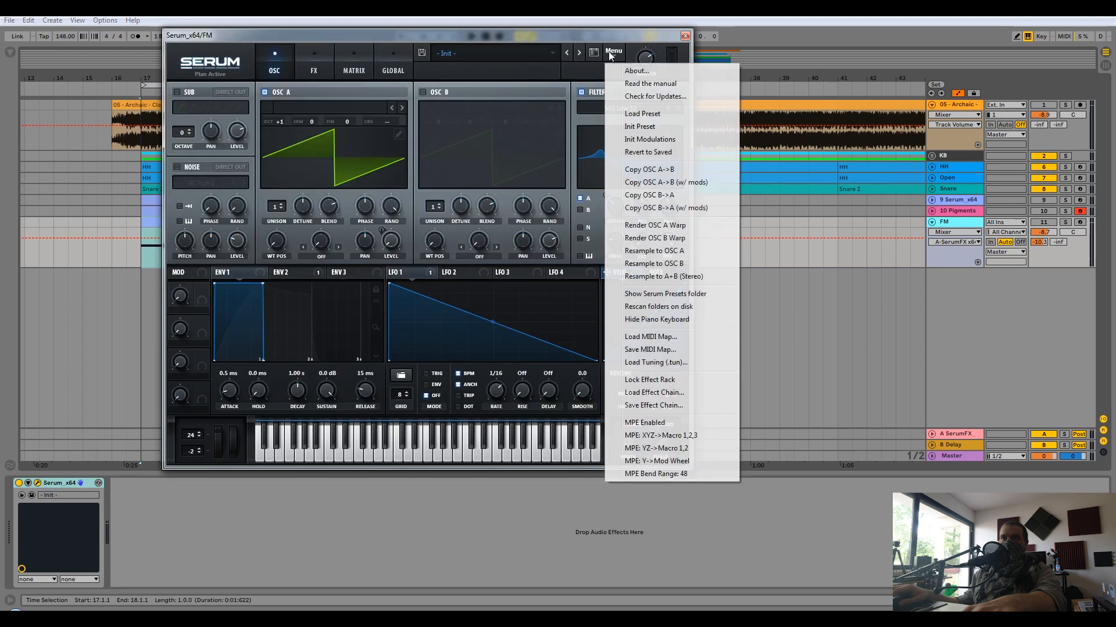
{"action": "left_click", "coordinate": [640, 126]}
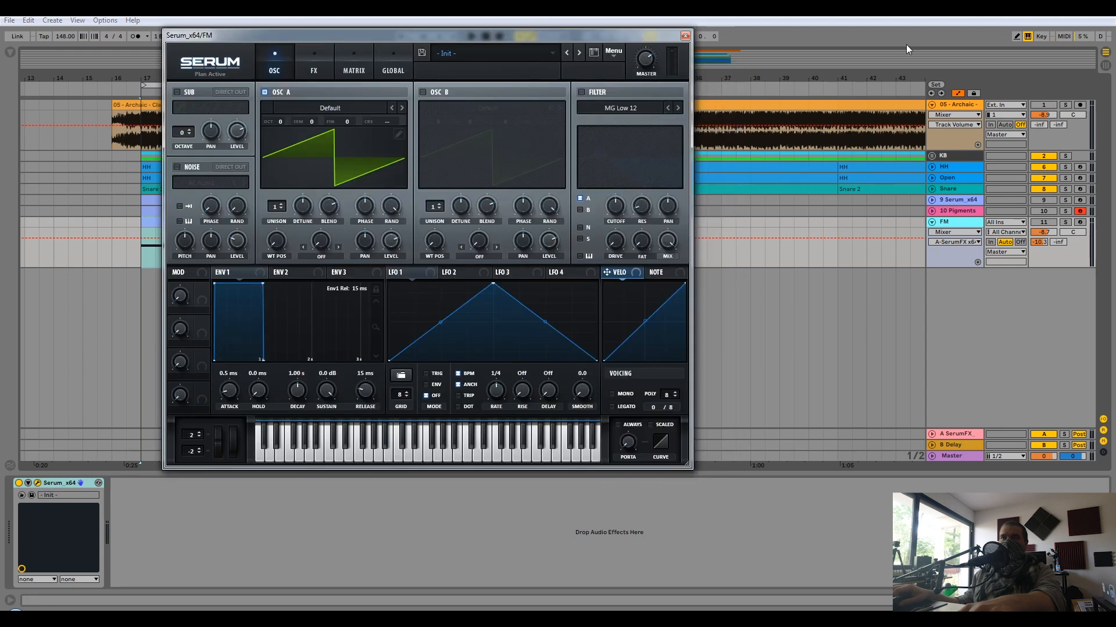
- Solo the FM track, turn its SerumFX send down to -inf and close the Serum window
{"action": "left_click", "coordinate": [1066, 223]}
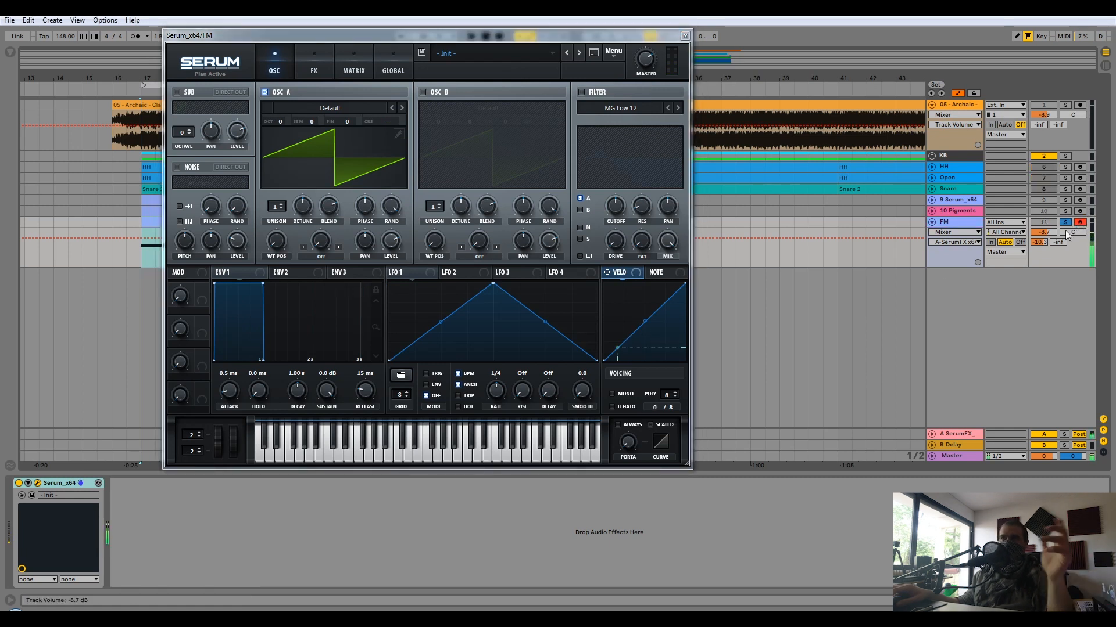
{"action": "left_click_drag", "start_coordinate": [1034, 243], "coordinate": [999, 281]}
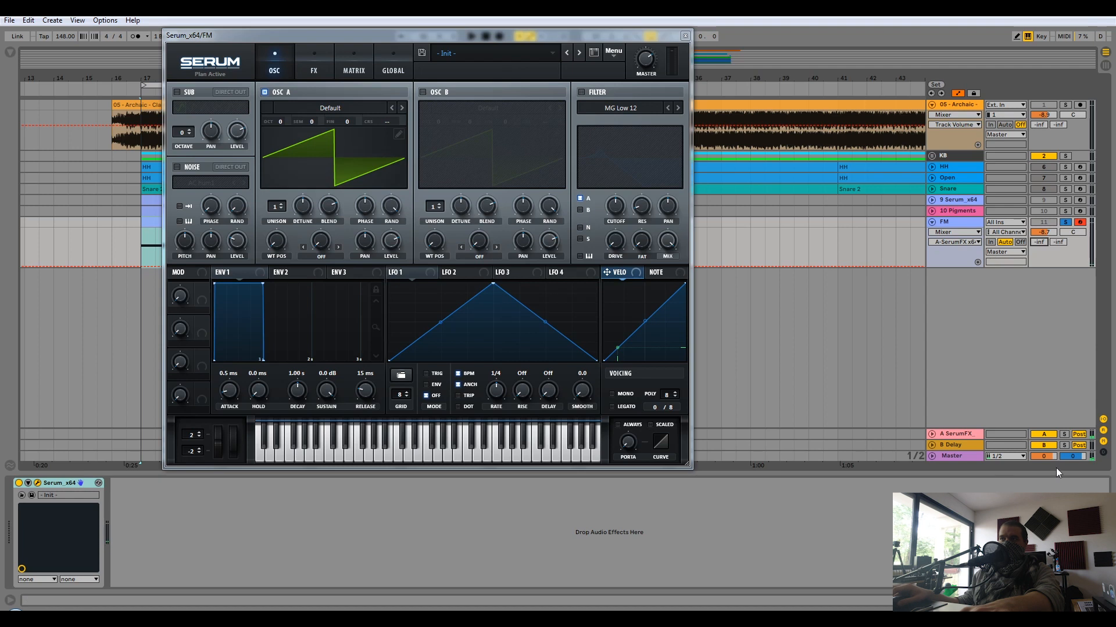
{"action": "left_click", "coordinate": [684, 35]}
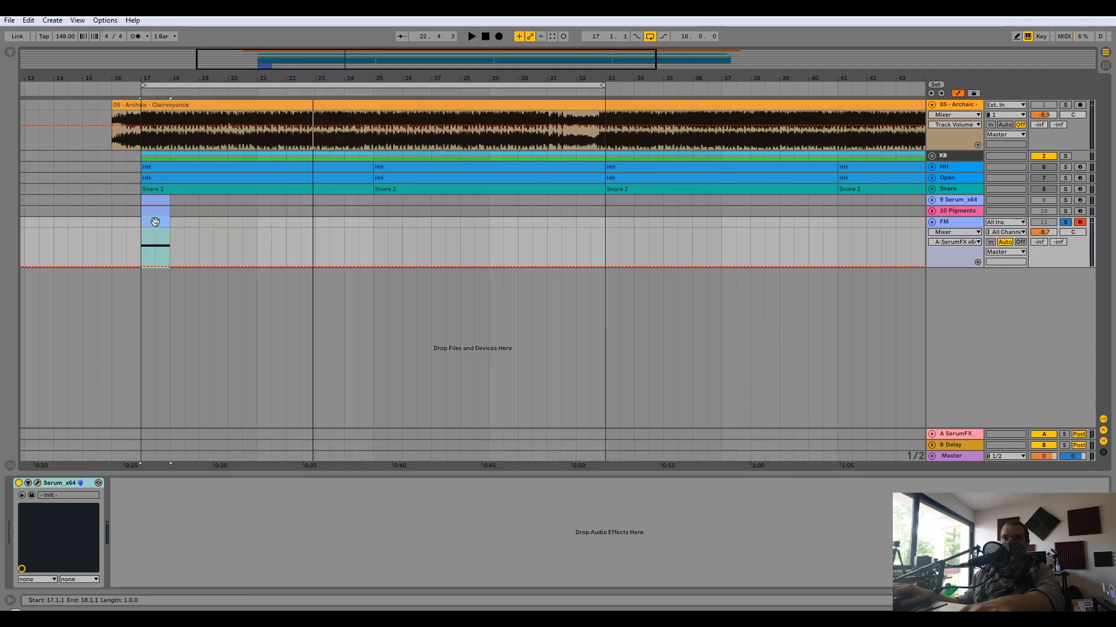
- Flatten the pitch bend envelope in the FM track's clip and delete the clip
{"action": "double_click", "coordinate": [154, 223]}
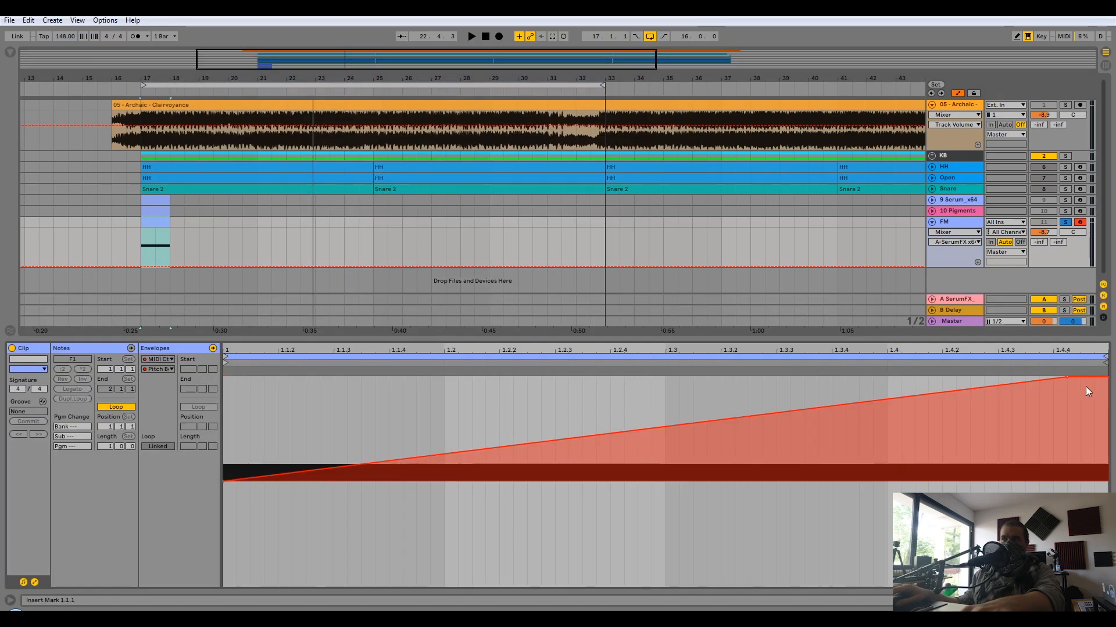
{"action": "left_click_drag", "start_coordinate": [1069, 380], "coordinate": [888, 514]}
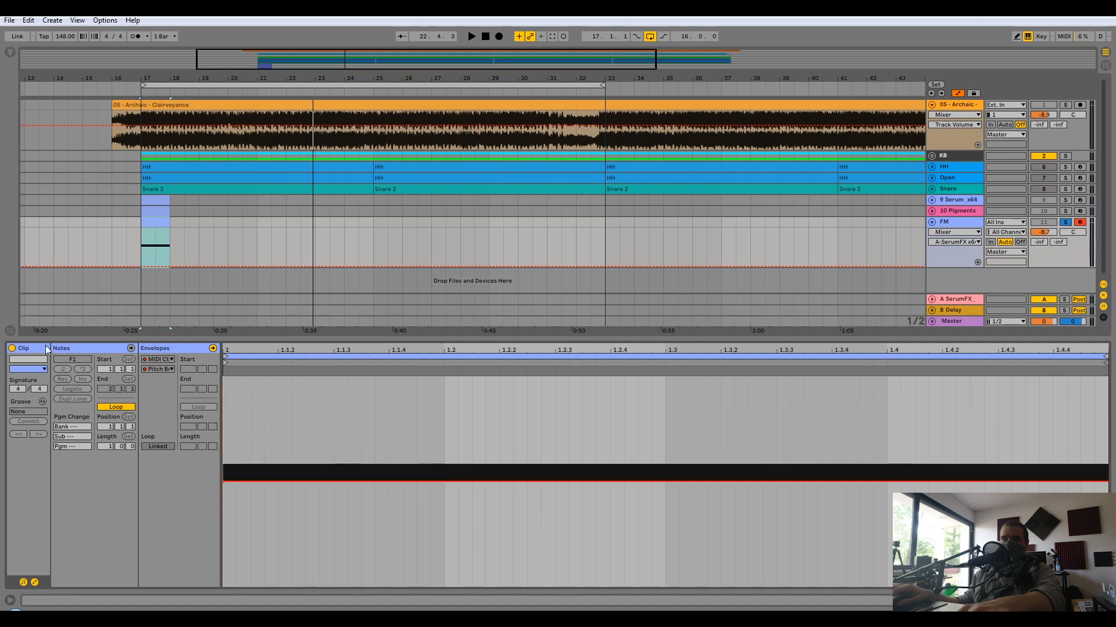
{"action": "left_click", "coordinate": [151, 228]}
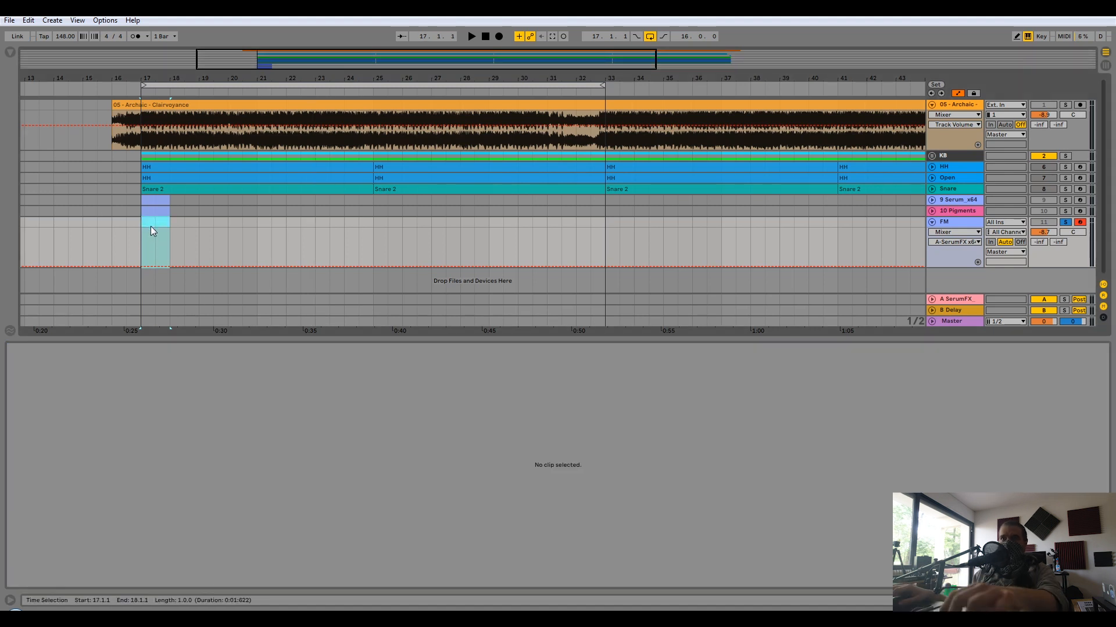
- Insert an empty two-bar MIDI clip at bar 17 on the FM track and show its note editor
{"action": "left_click_drag", "start_coordinate": [145, 229], "coordinate": [188, 228]}
{"action": "right_click", "coordinate": [186, 224]}
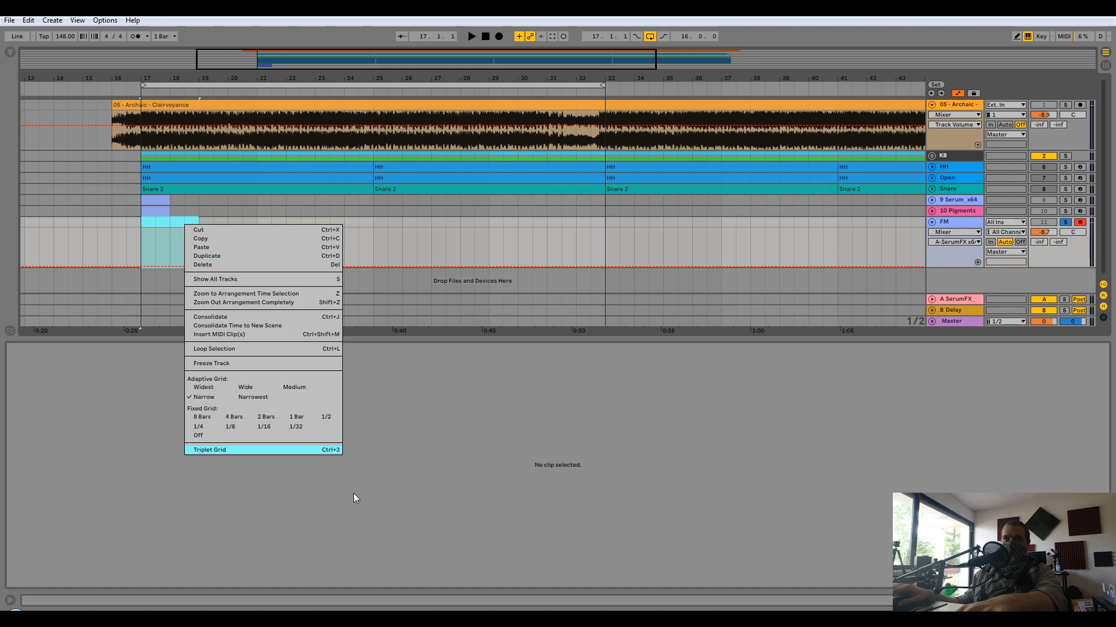
{"action": "left_click", "coordinate": [274, 335]}
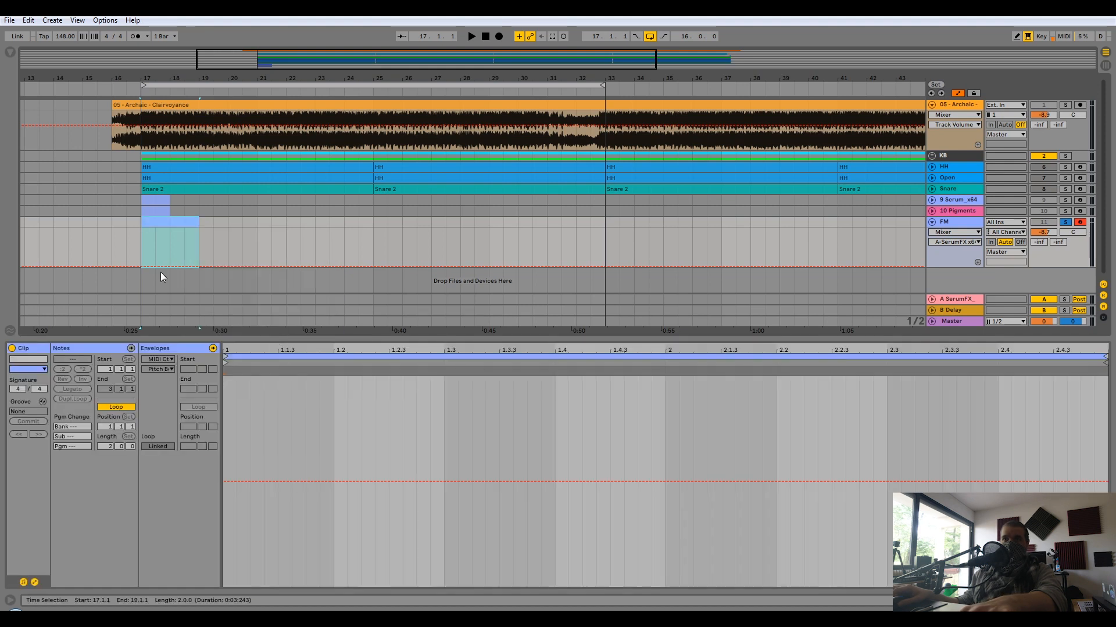
{"action": "left_click", "coordinate": [131, 349]}
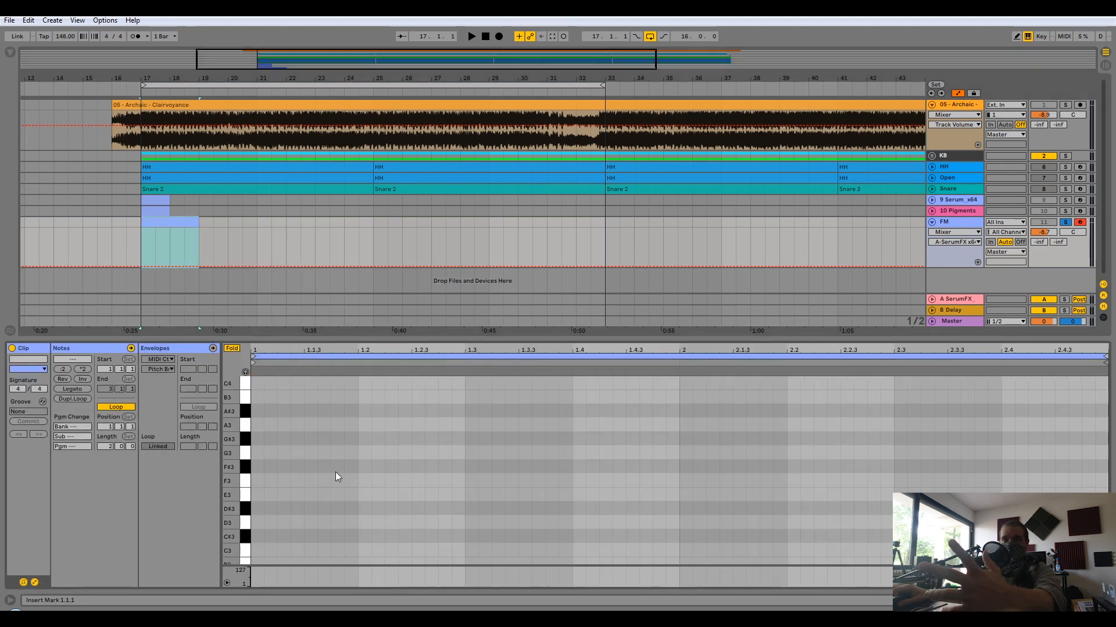
- Draw an eighth-note F1 at the clip's start and short F1 notes at 1.2.1 and 1.2.2
{"action": "scroll", "coordinate": [304, 510], "scroll_direction": "down", "scroll_amount": 6}
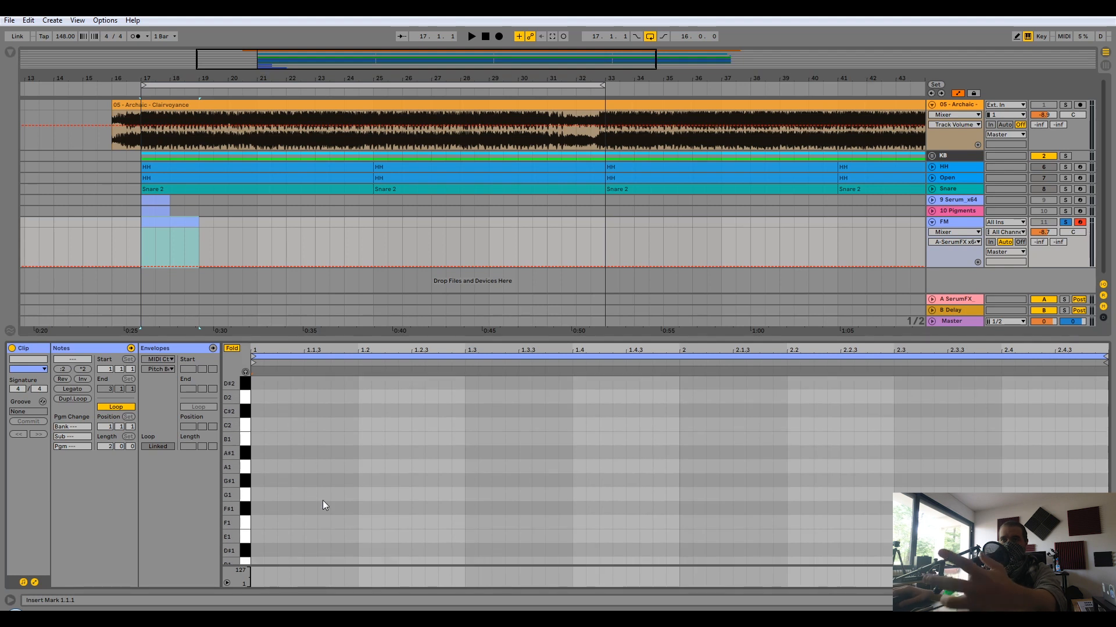
{"action": "scroll", "coordinate": [344, 513], "scroll_direction": "down", "scroll_amount": 1}
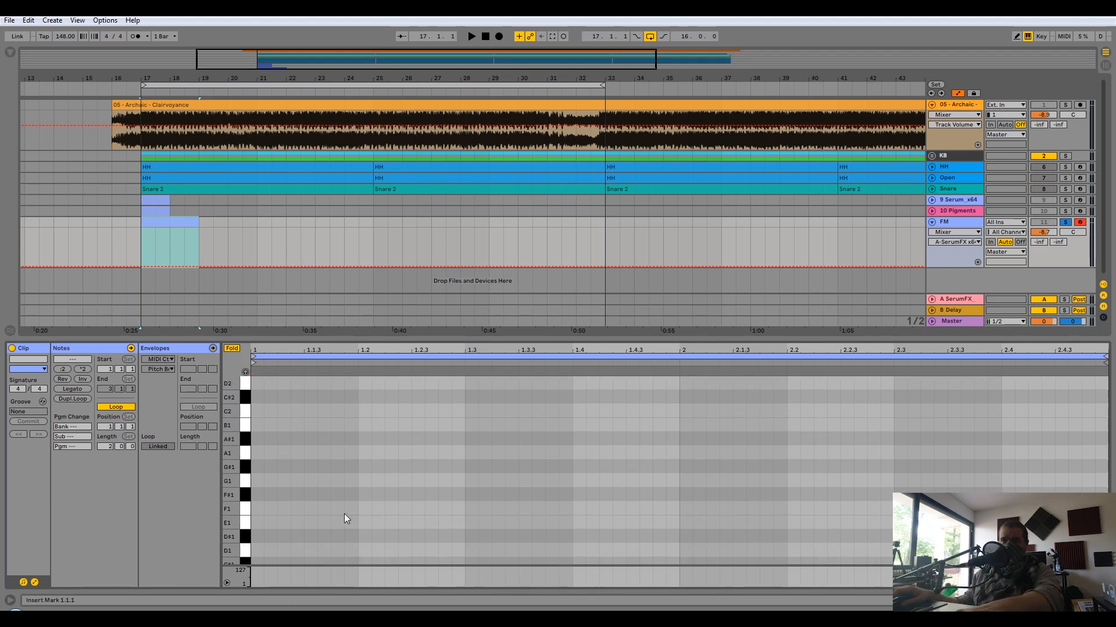
{"action": "scroll", "coordinate": [259, 514], "scroll_direction": "down", "scroll_amount": 1}
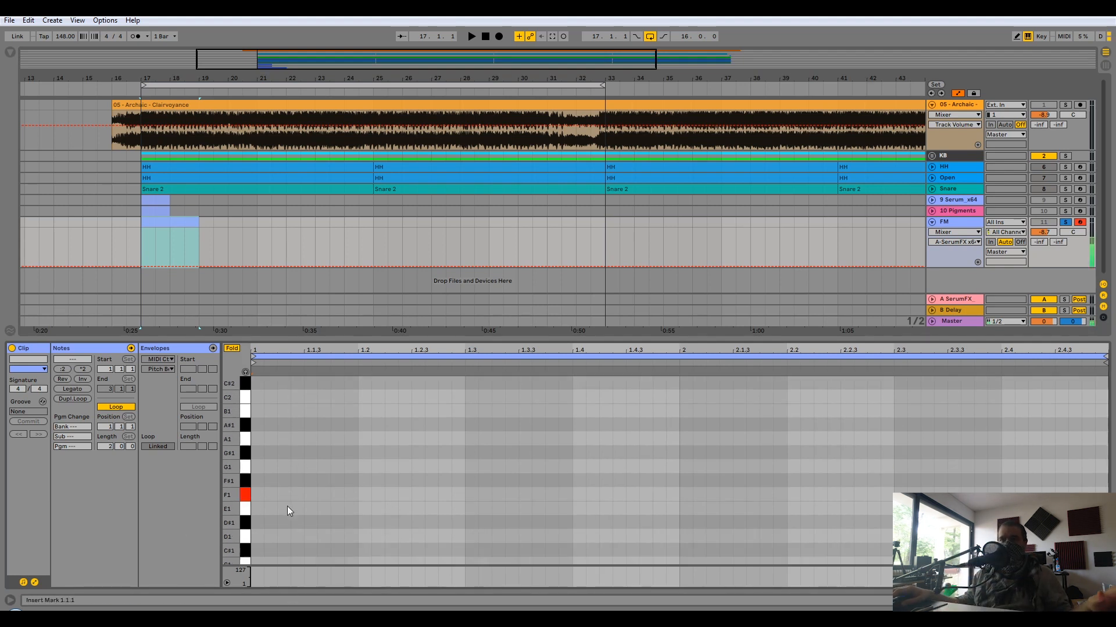
{"action": "double_click", "coordinate": [258, 494]}
{"action": "left_click_drag", "start_coordinate": [261, 495], "coordinate": [304, 494]}
{"action": "double_click", "coordinate": [362, 495]}
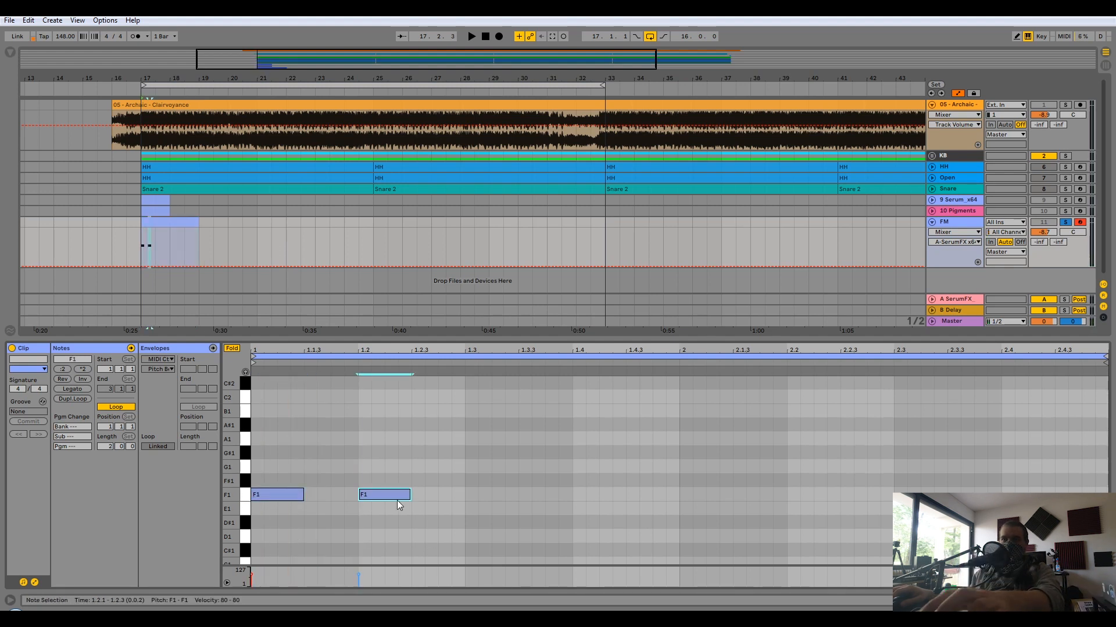
{"action": "mouse_move", "coordinate": [409, 494]}
{"action": "left_mouse_down"}
{"action": "mouse_move", "coordinate": [371, 494]}
{"action": "mouse_move", "coordinate": [393, 495]}
{"action": "left_mouse_up"}
{"action": "double_click", "coordinate": [404, 495]}
{"action": "key", "text": "space"}
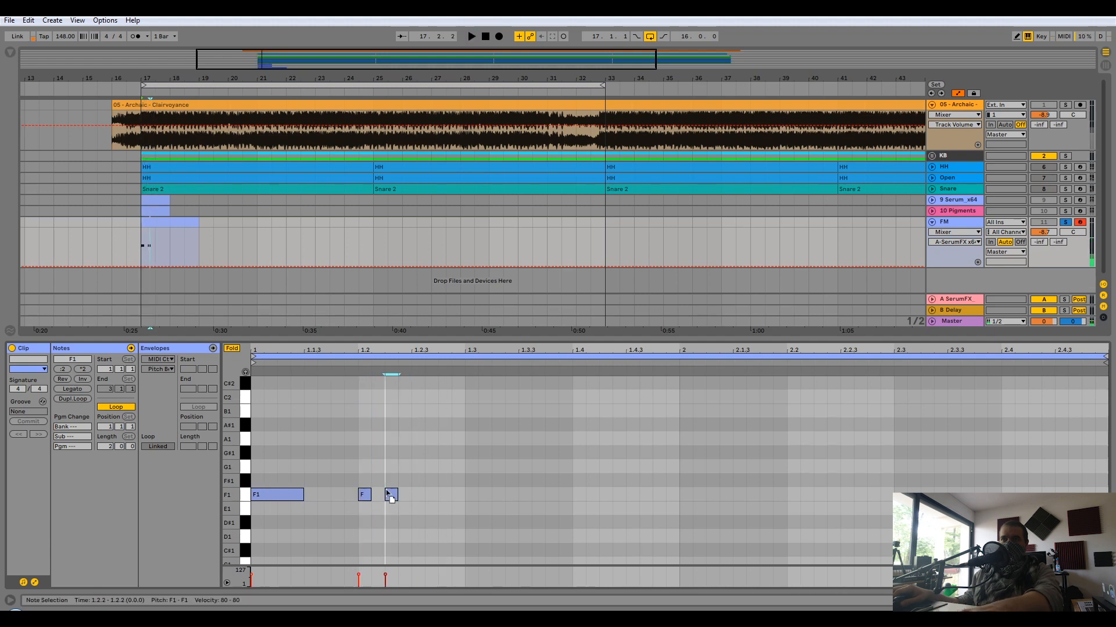
- Extend the F1 rhythm with short notes at 1.2.3, 1.2.4 and 1.3.1 and sixteenth notes at 1.3.3 and 1.3.4, checking by playback
{"action": "double_click", "coordinate": [424, 495]}
{"action": "key", "text": "space"}
{"action": "double_click", "coordinate": [458, 495]}
{"action": "left_click_drag", "start_coordinate": [458, 495], "coordinate": [417, 495]}
{"action": "key", "text": "space"}
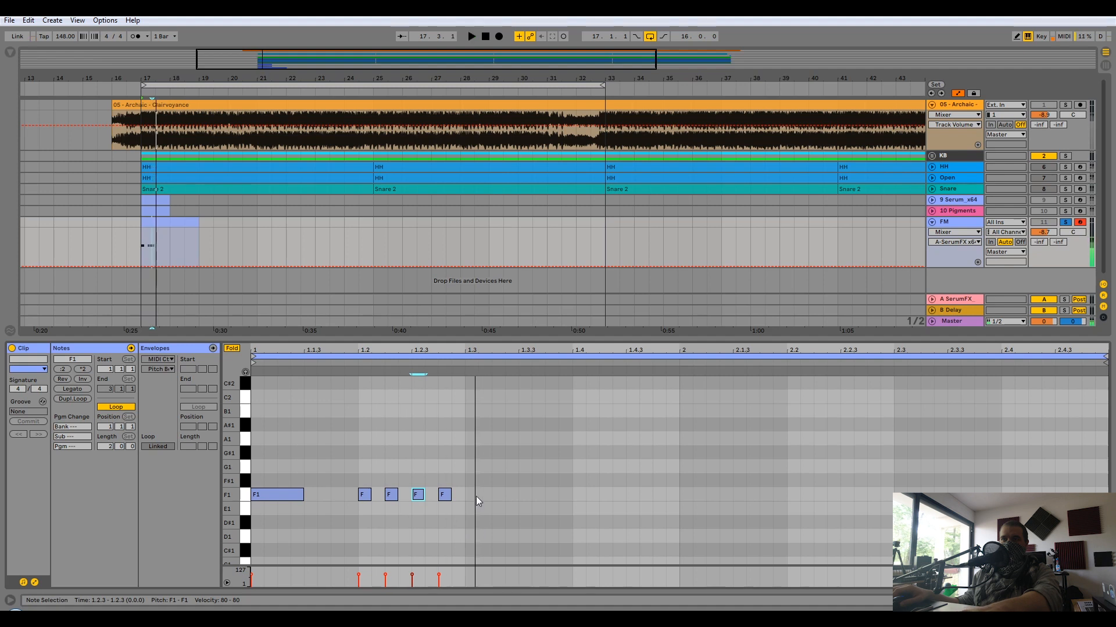
{"action": "double_click", "coordinate": [472, 495]}
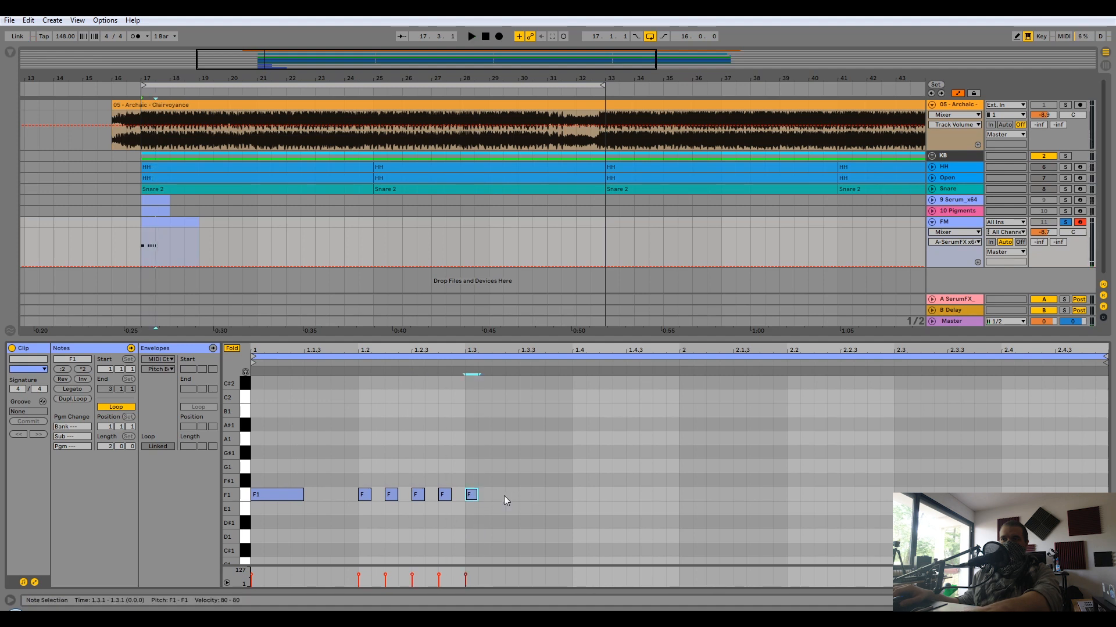
{"action": "double_click", "coordinate": [522, 495]}
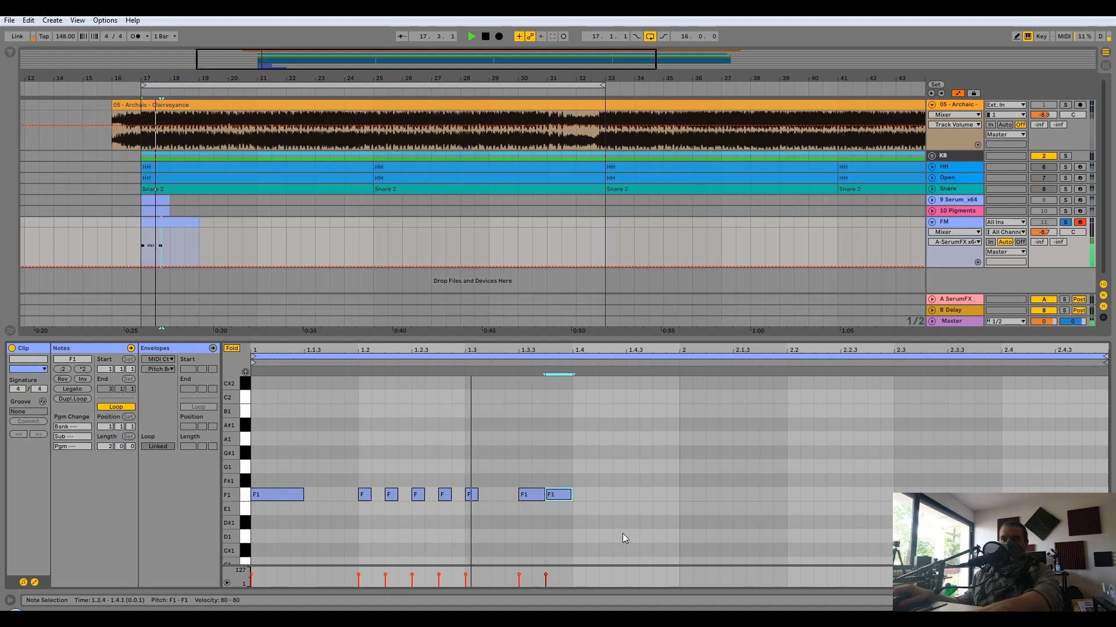
- Move the last F1 note to 1.4.1 and add a slightly longer F1 note at 1.4.3
{"action": "key", "text": "space"}
{"action": "left_click", "coordinate": [552, 503]}
{"action": "left_click_drag", "start_coordinate": [552, 502], "coordinate": [587, 507]}
{"action": "key", "text": "space"}
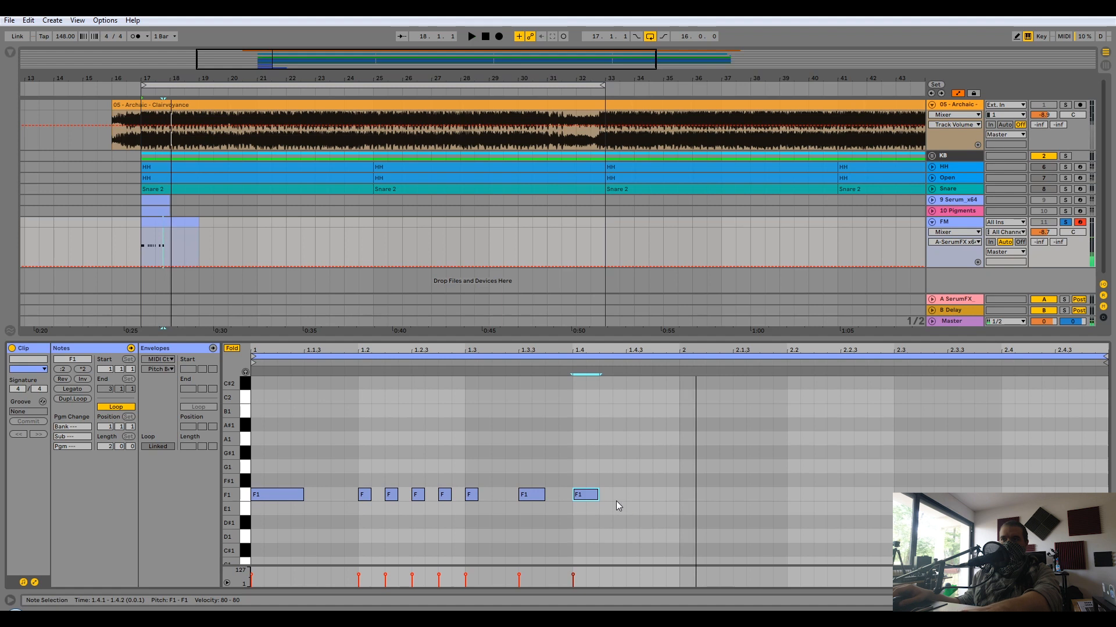
{"action": "double_click", "coordinate": [630, 495]}
{"action": "mouse_move", "coordinate": [652, 494]}
{"action": "left_mouse_down"}
{"action": "mouse_move", "coordinate": [642, 494]}
{"action": "mouse_move", "coordinate": [678, 495]}
{"action": "mouse_move", "coordinate": [665, 495]}
{"action": "left_mouse_up"}
- Duplicate the whole F1 pattern, shift the copy to start at bar 2 of the clip and play it back
{"action": "key", "text": "ctrl+a"}
{"action": "key", "text": "ctrl+d"}
{"action": "key", "text": "space"}
{"action": "key", "text": "space"}
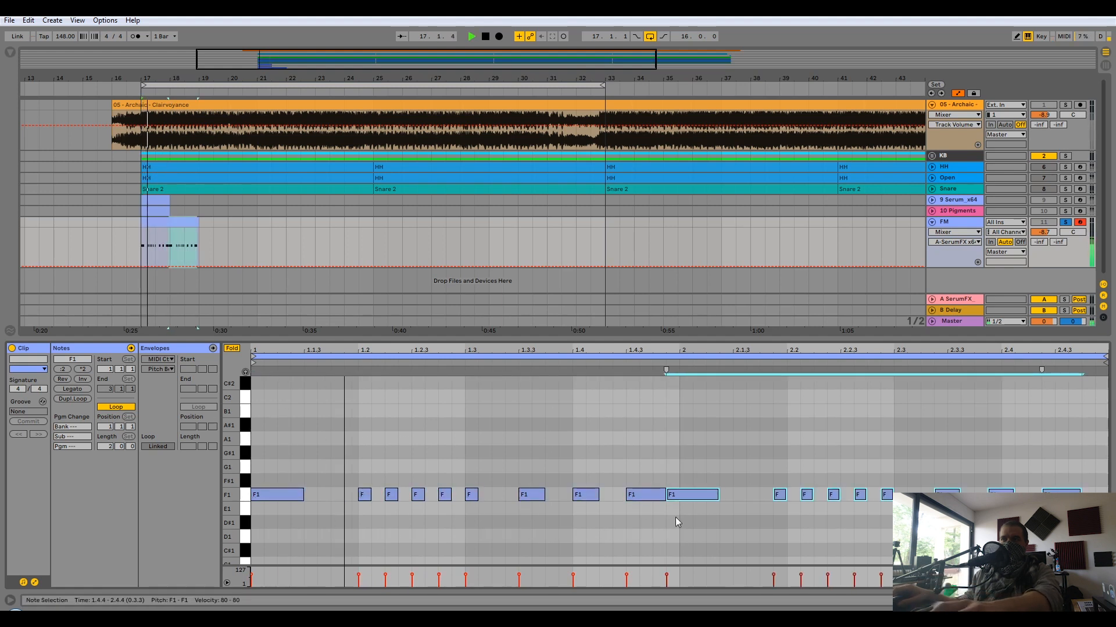
{"action": "left_click_drag", "start_coordinate": [784, 494], "coordinate": [797, 494]}
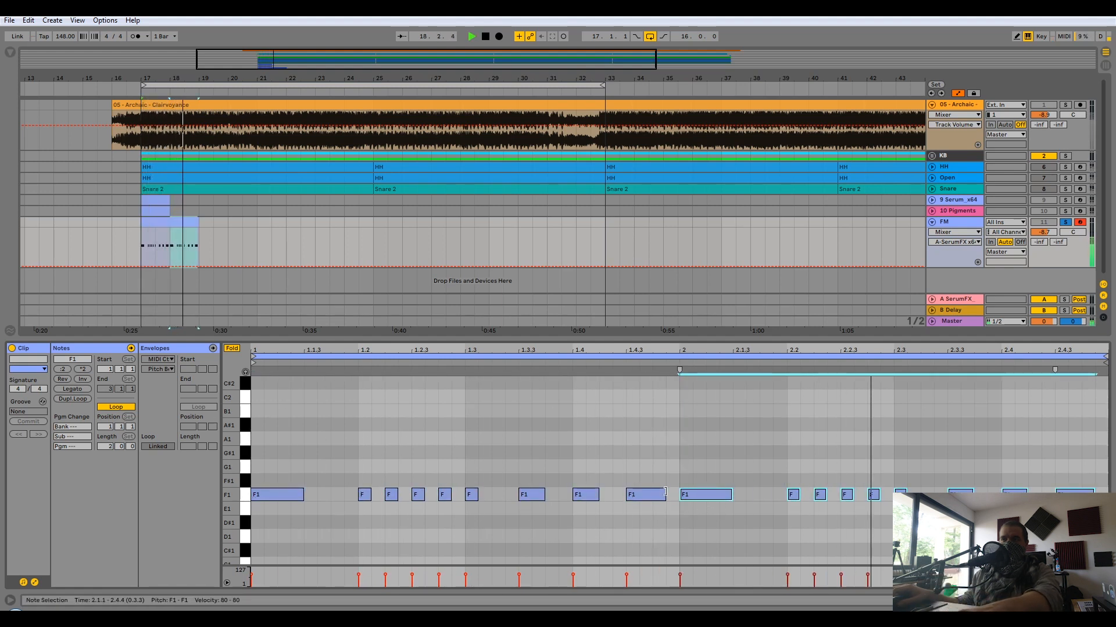
{"action": "key", "text": "space"}
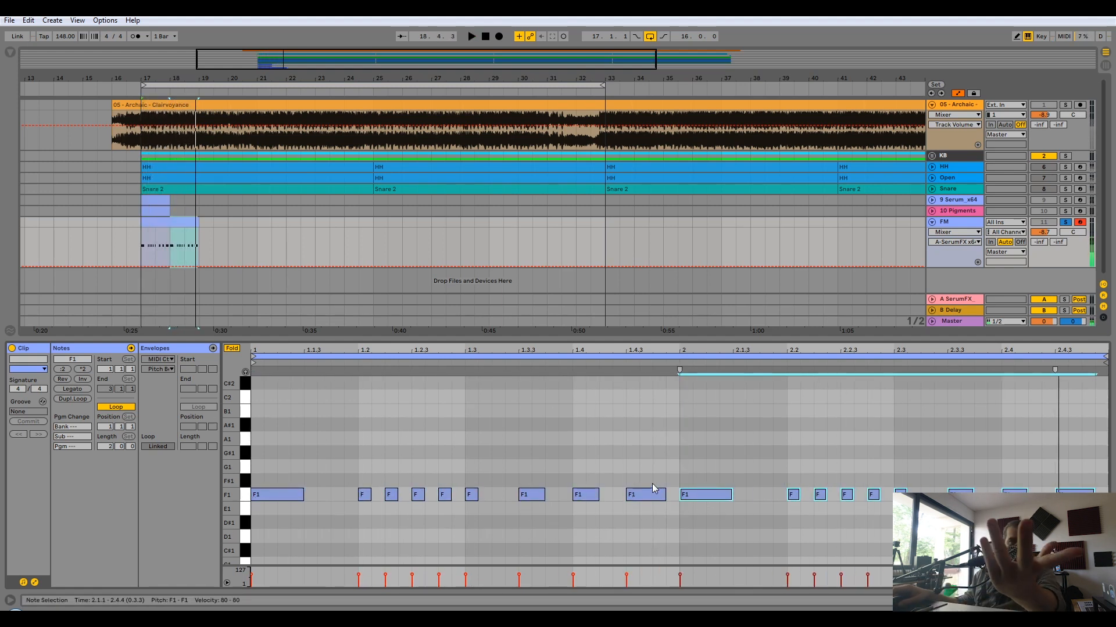
- Reopen Serum on the FM track and load the analog Basic Mini wavetable into oscillator A
{"action": "double_click", "coordinate": [979, 226]}
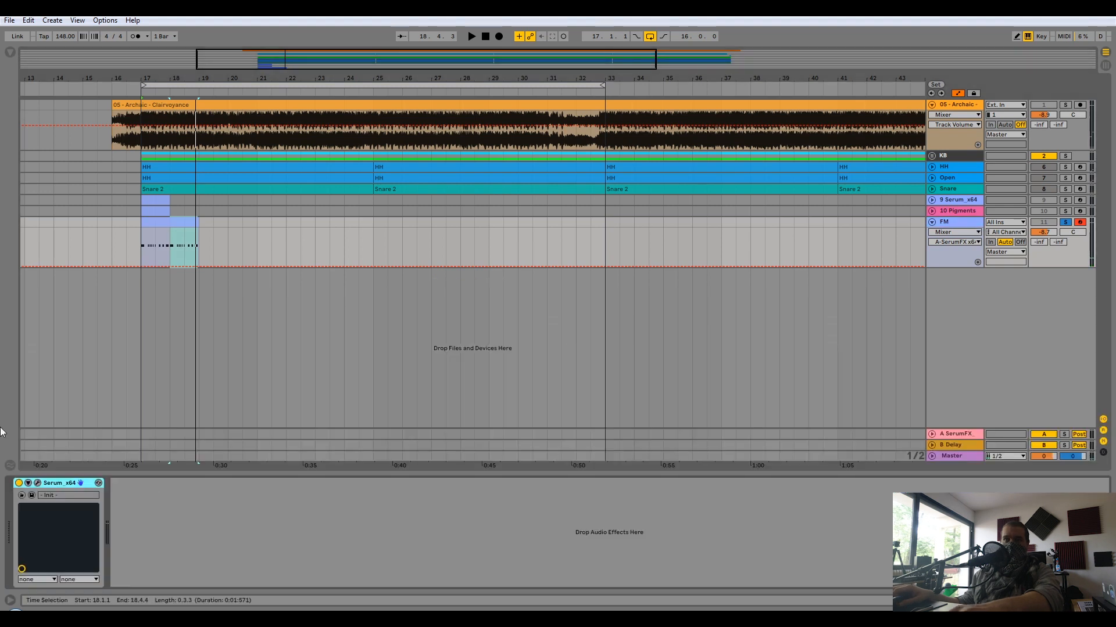
{"action": "left_click", "coordinate": [38, 483]}
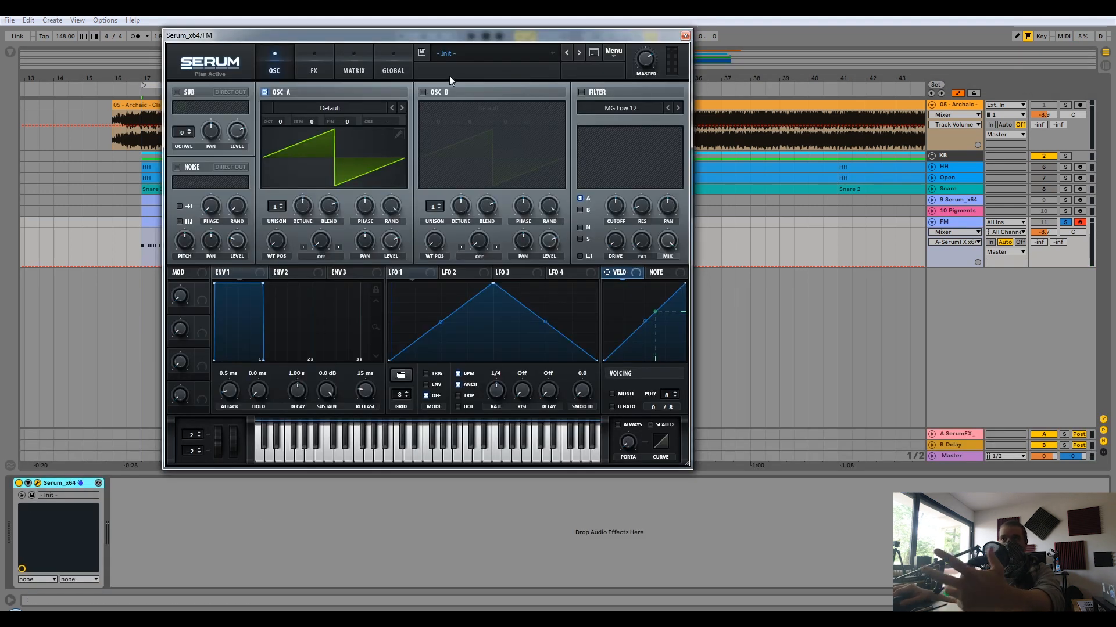
{"action": "left_click_drag", "start_coordinate": [442, 45], "coordinate": [501, 139]}
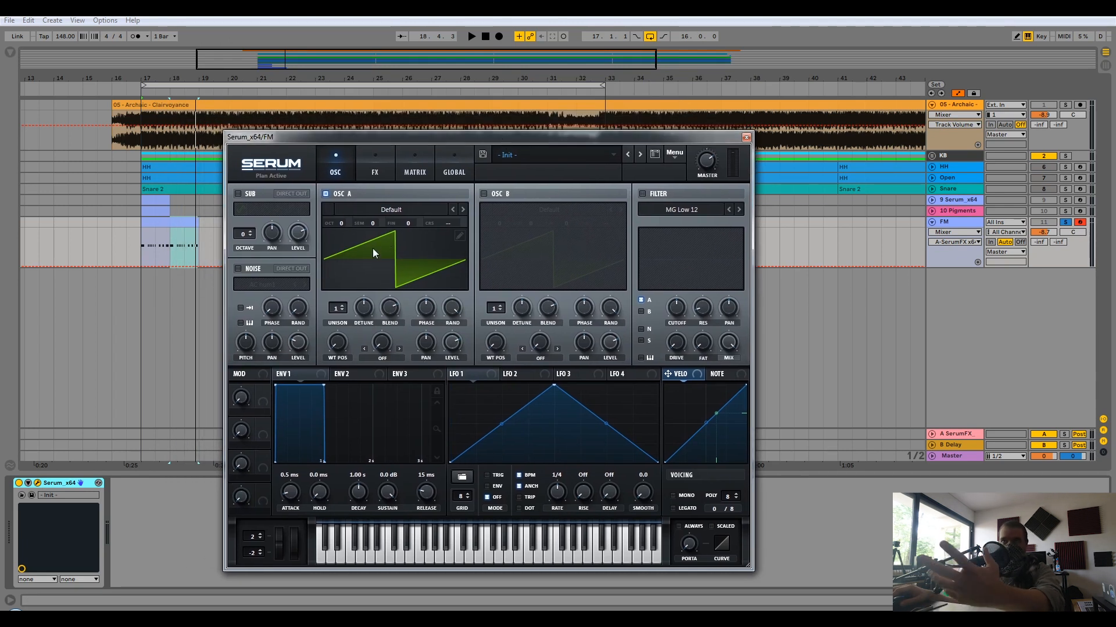
{"action": "left_click", "coordinate": [390, 209]}
{"action": "mouse_move", "coordinate": [407, 239]}
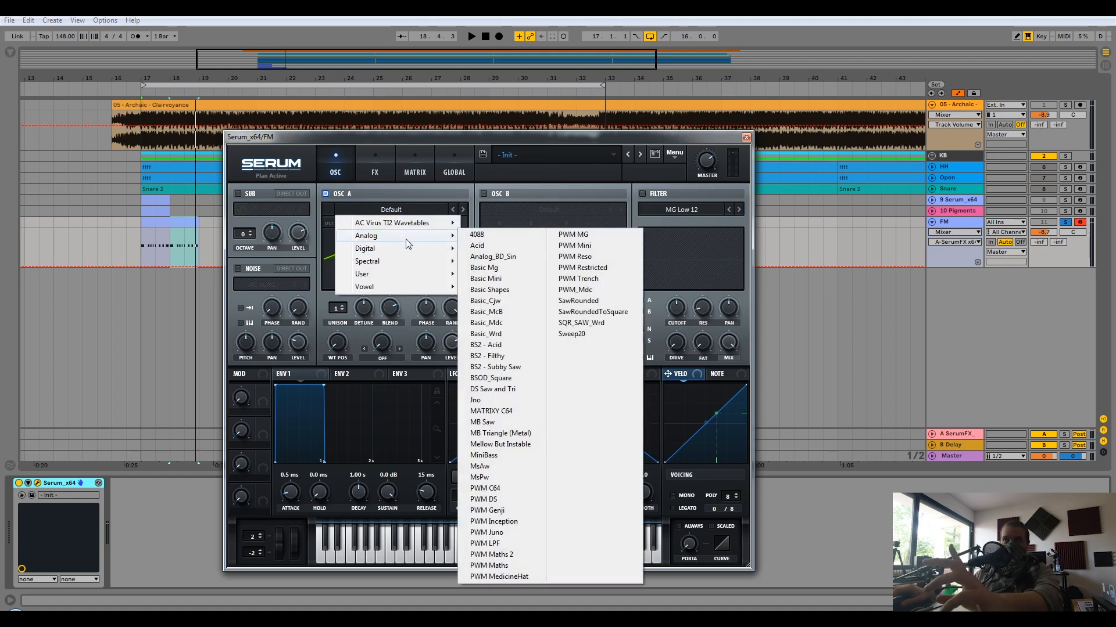
{"action": "left_click", "coordinate": [522, 278]}
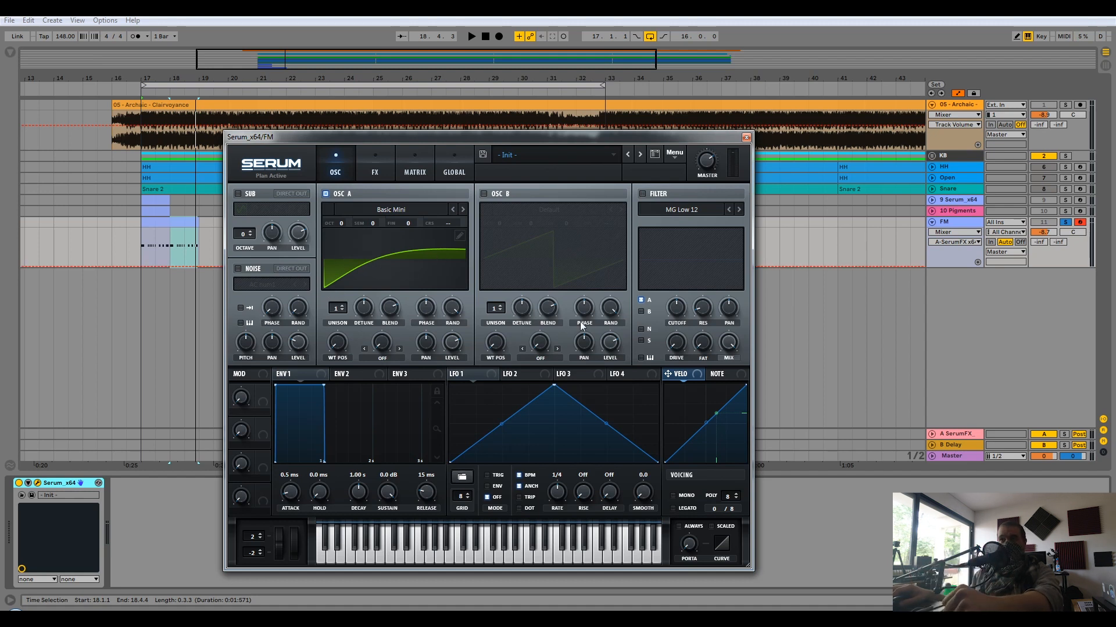
- Enable oscillator B, turn its level fully down and load the digital SSQ wavetable into it
{"action": "left_click", "coordinate": [483, 194]}
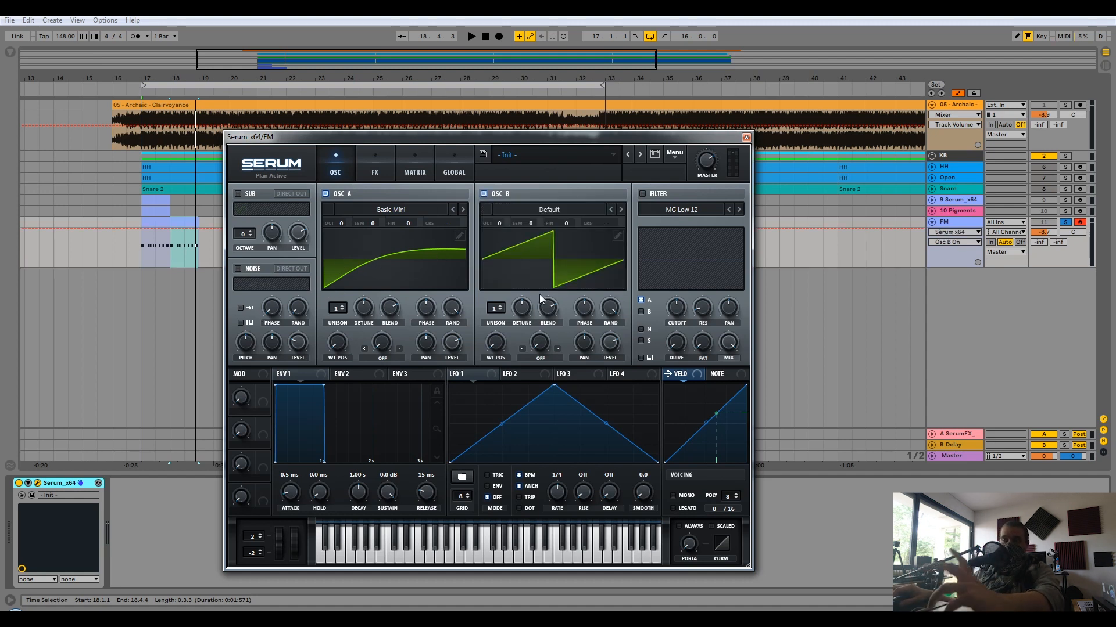
{"action": "left_click", "coordinate": [613, 344]}
{"action": "left_click", "coordinate": [522, 210]}
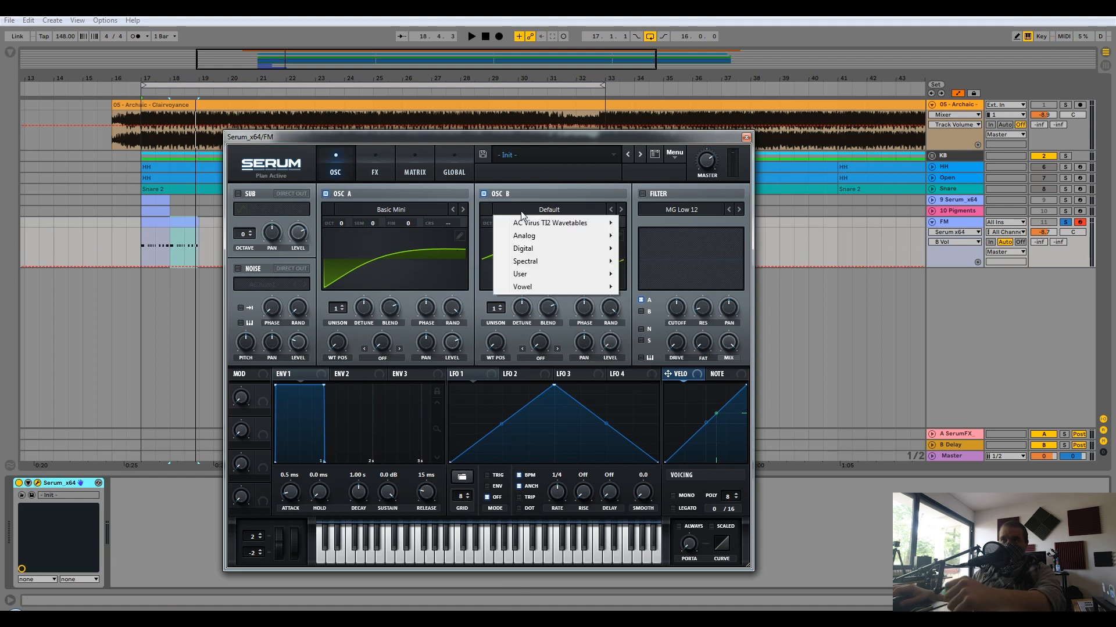
{"action": "mouse_move", "coordinate": [550, 254]}
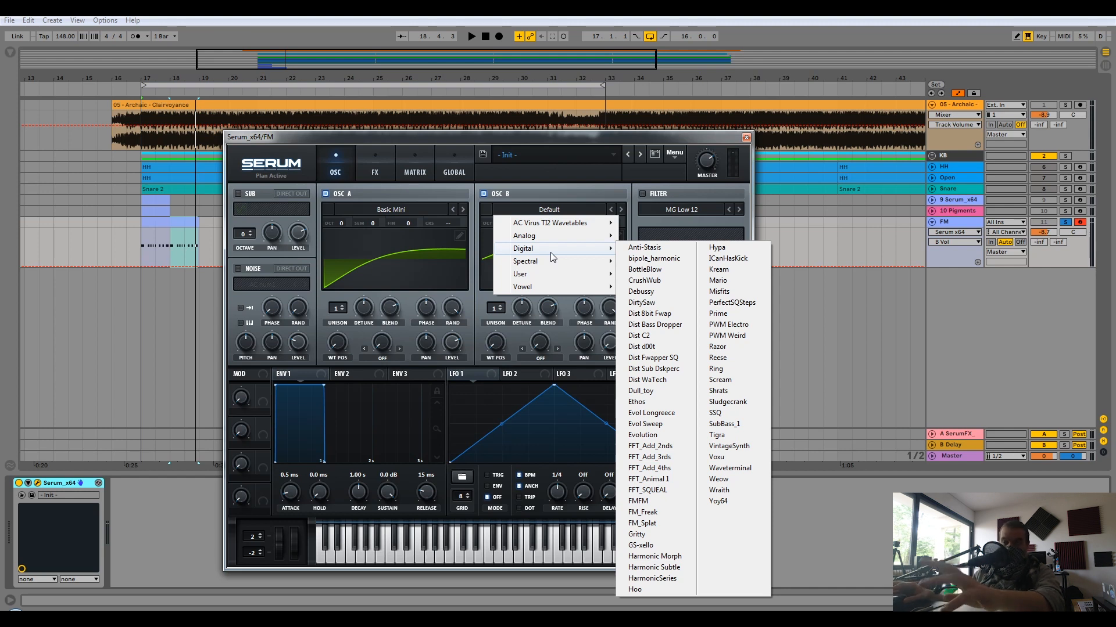
{"action": "left_click", "coordinate": [734, 412]}
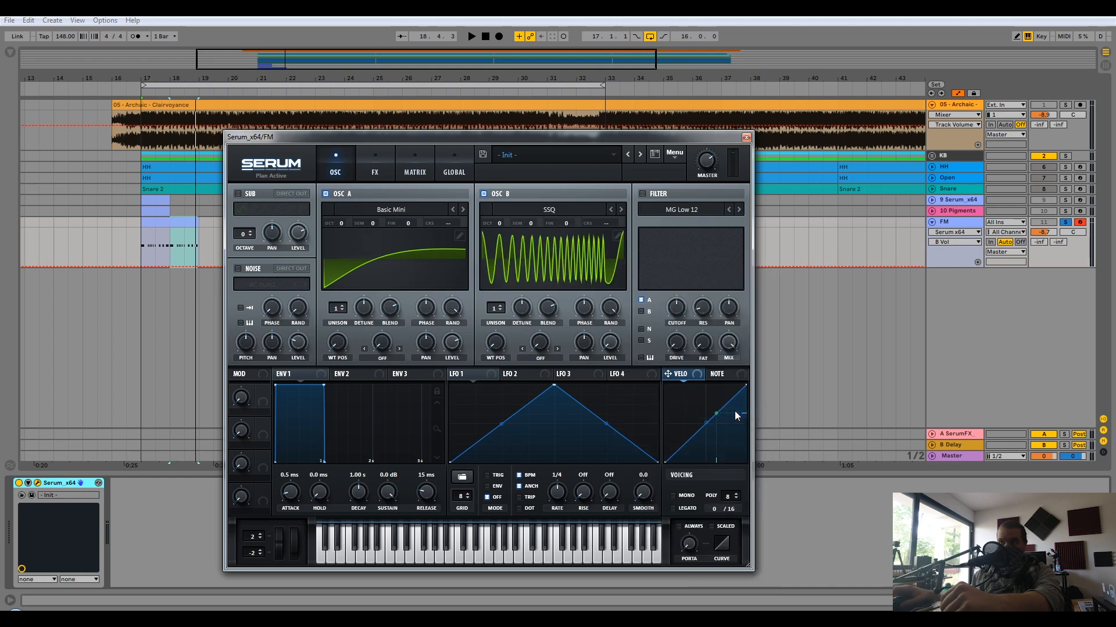
- Set oscillator A's warp mode to FM (from B) and raise the warp amount to about half
{"action": "left_click", "coordinate": [386, 359]}
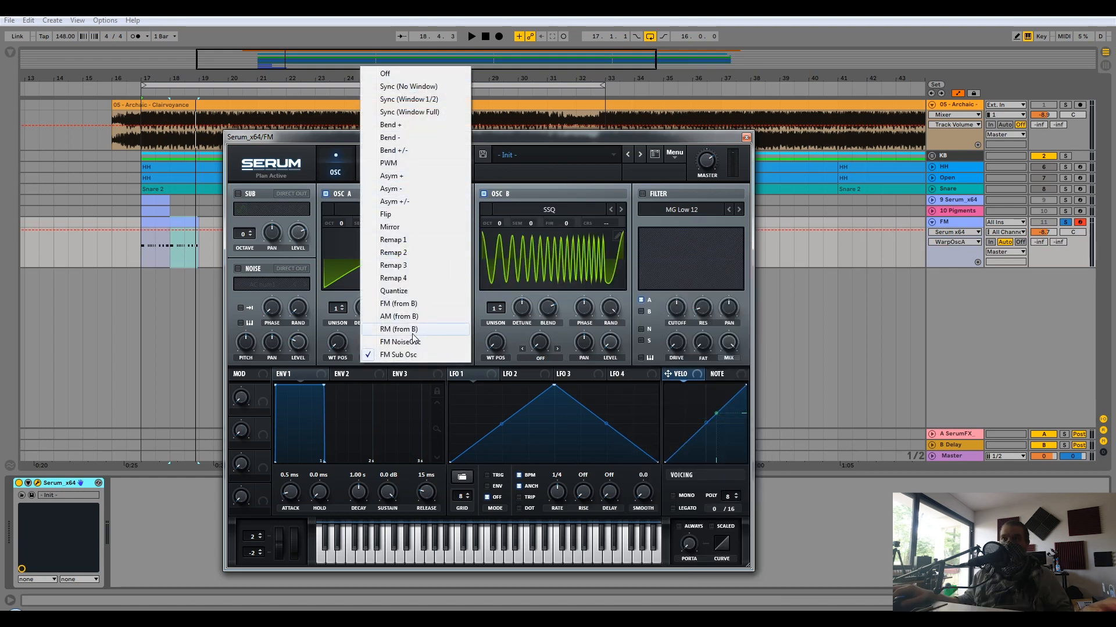
{"action": "left_click", "coordinate": [430, 305]}
{"action": "left_click_drag", "start_coordinate": [381, 343], "coordinate": [410, 292]}
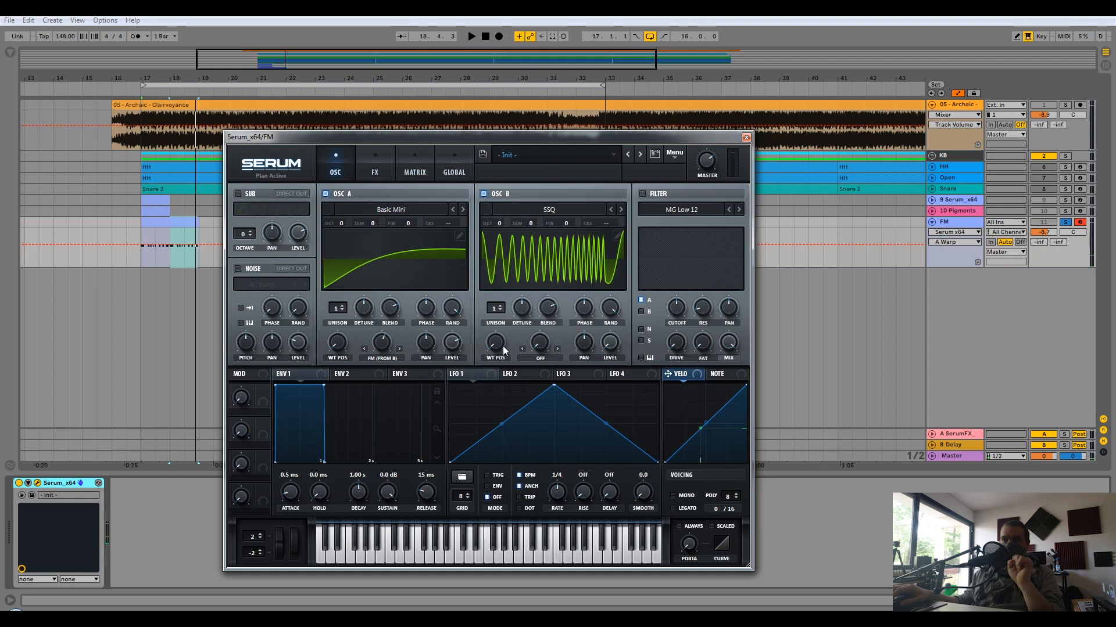
- Raise oscillator B's wavetable position and readjust oscillator A's FM warp amount while auditioning the sound
{"action": "left_click_drag", "start_coordinate": [503, 349], "coordinate": [521, 301]}
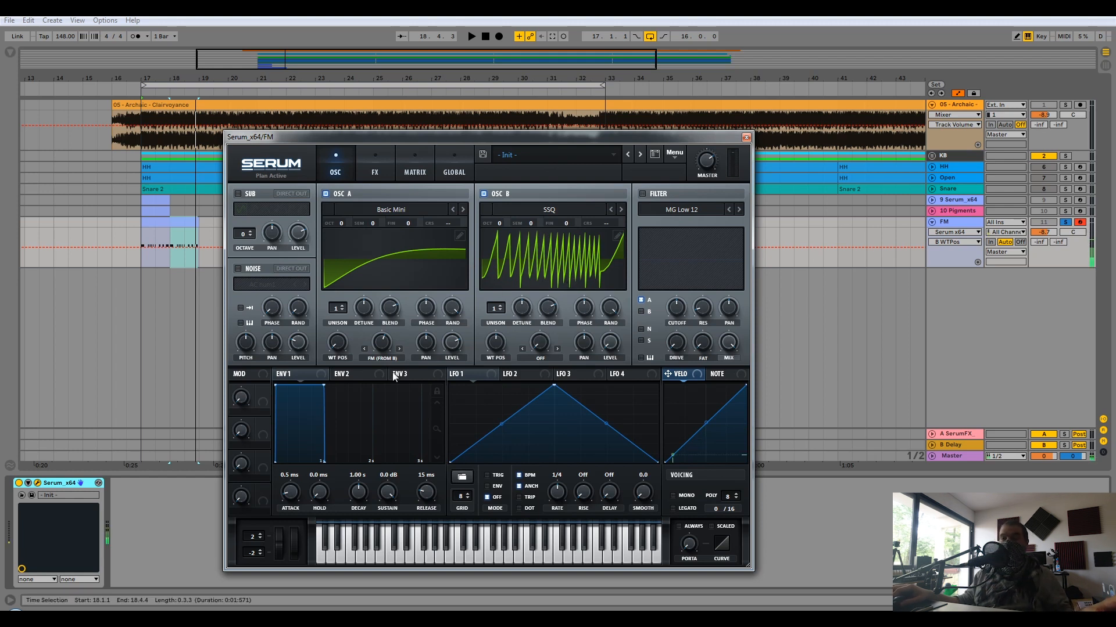
{"action": "left_click", "coordinate": [391, 344]}
{"action": "mouse_move", "coordinate": [390, 344]}
{"action": "left_mouse_down"}
{"action": "mouse_move", "coordinate": [404, 326]}
{"action": "mouse_move", "coordinate": [405, 353]}
{"action": "mouse_move", "coordinate": [412, 347]}
{"action": "left_mouse_up"}
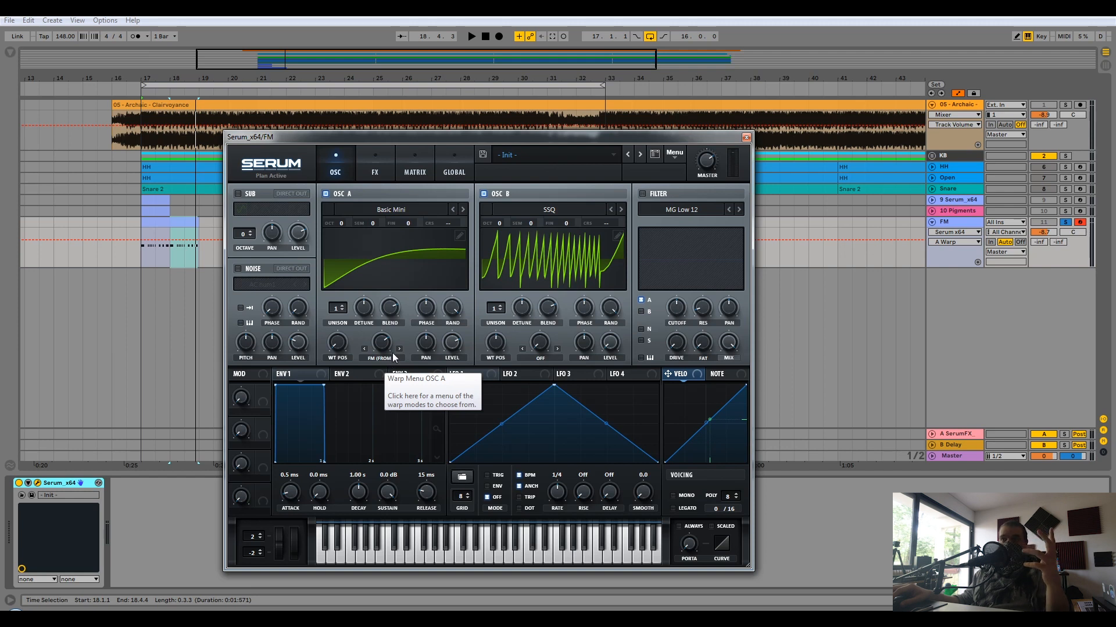
{"action": "left_click_drag", "start_coordinate": [382, 344], "coordinate": [388, 366]}
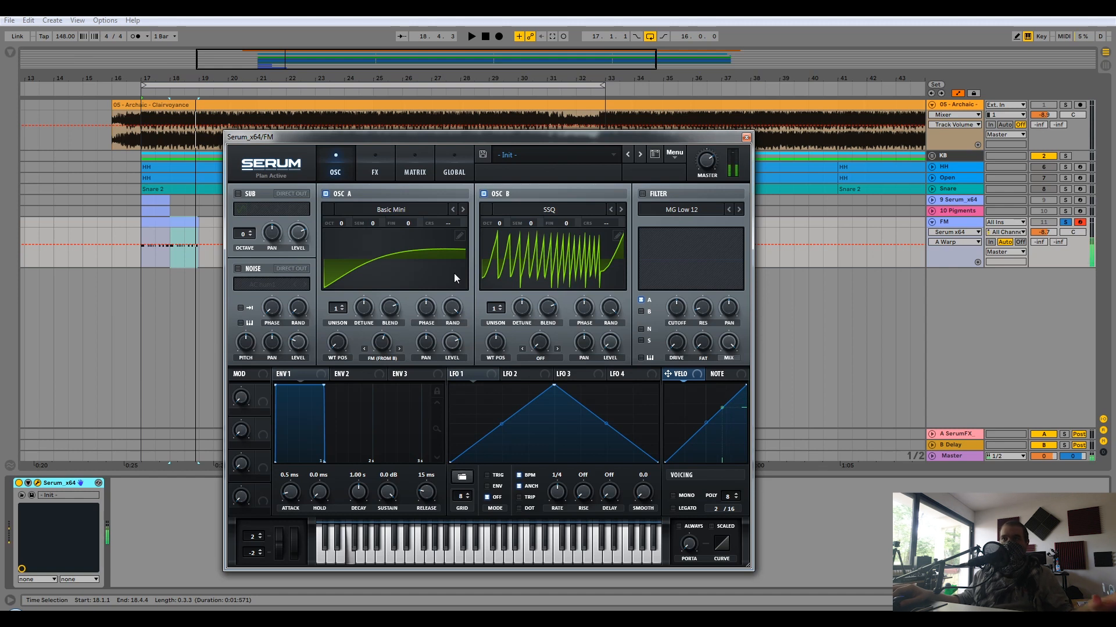
- Set the octave of both oscillator A and oscillator B to -1
{"action": "left_click_drag", "start_coordinate": [502, 224], "coordinate": [499, 225]}
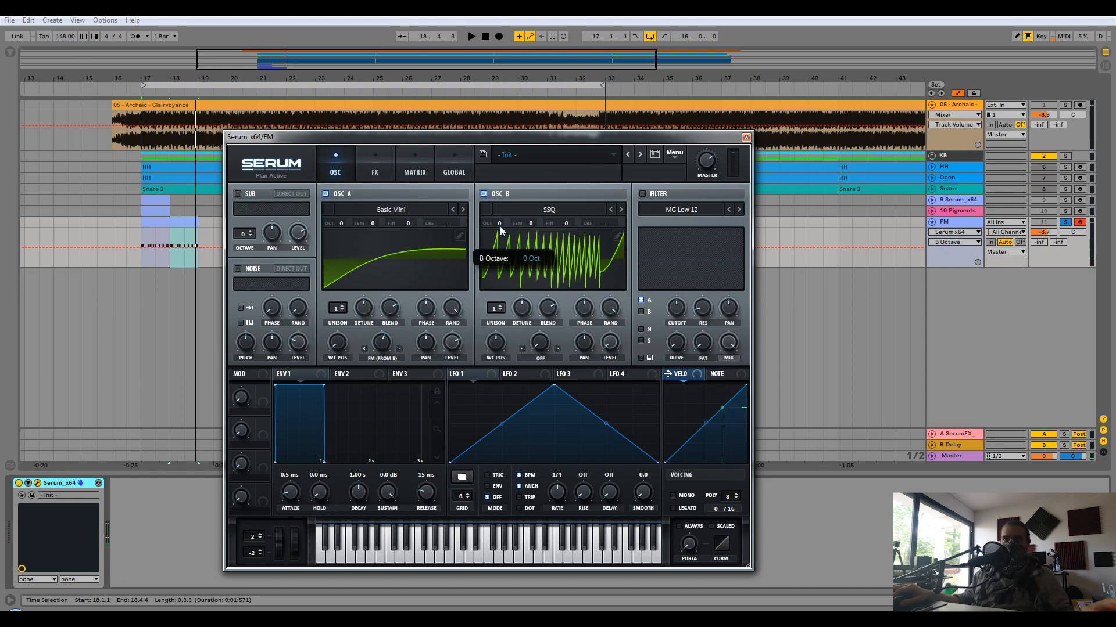
{"action": "left_click", "coordinate": [341, 227]}
{"action": "left_click_drag", "start_coordinate": [341, 228], "coordinate": [340, 233]}
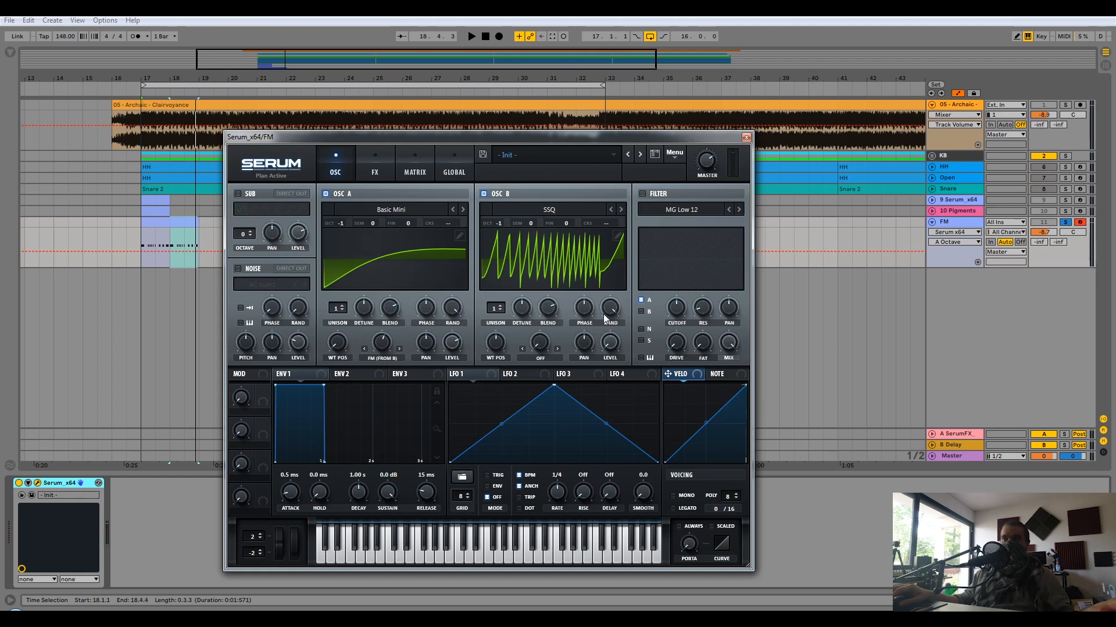
- Set the phase and random phase of both oscillators to zero
{"action": "left_click", "coordinate": [584, 308]}
{"action": "left_click_drag", "start_coordinate": [610, 308], "coordinate": [531, 602]}
{"action": "mouse_move", "coordinate": [584, 312]}
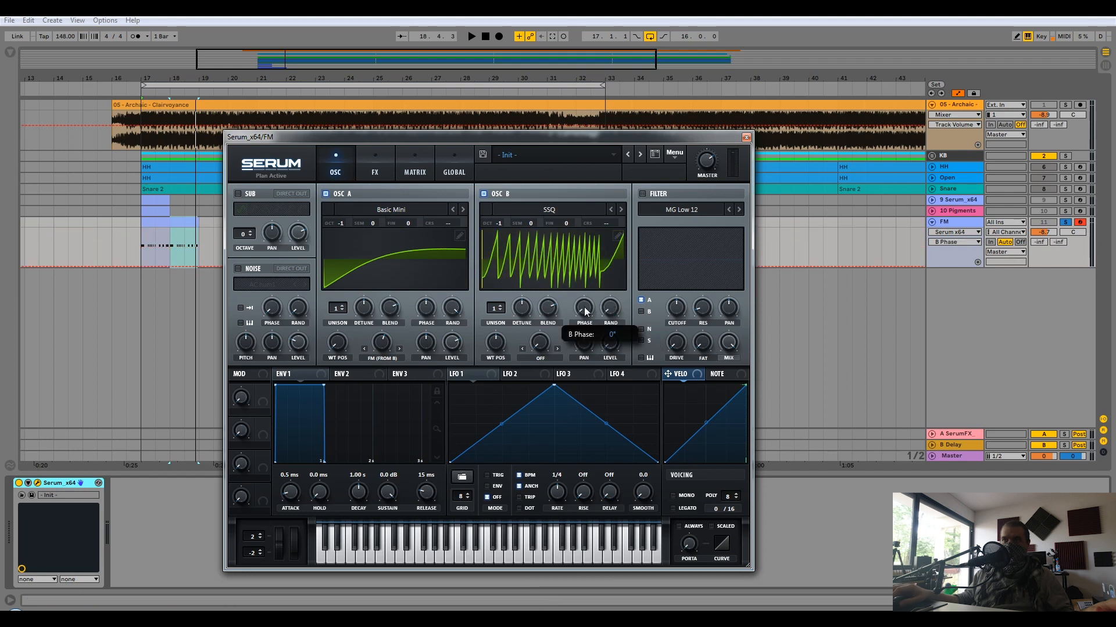
{"action": "left_click", "coordinate": [610, 308]}
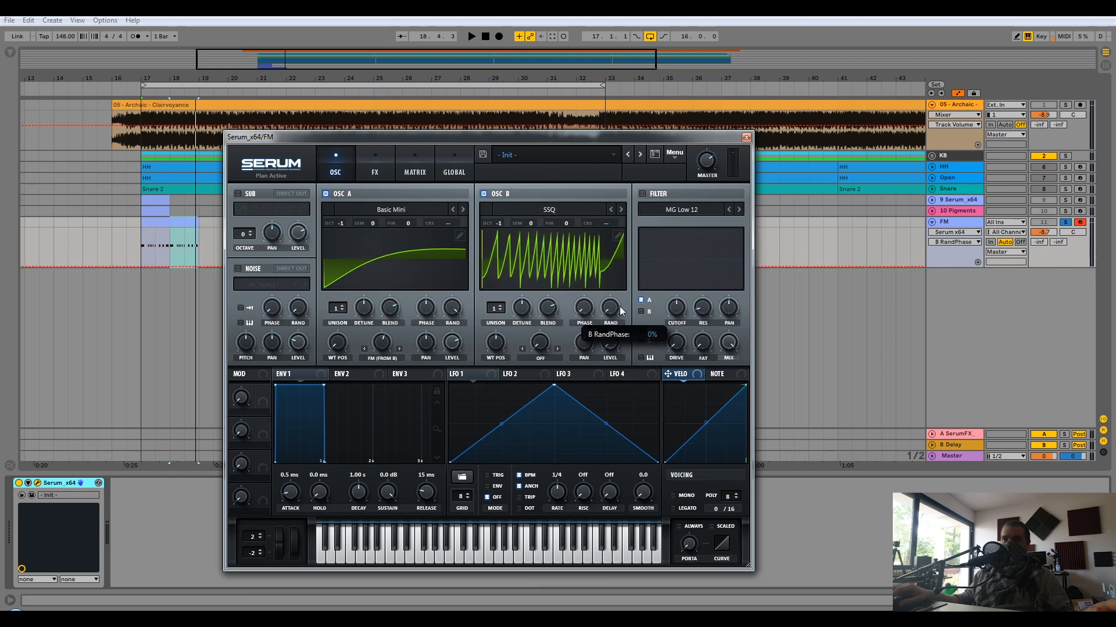
{"action": "left_click_drag", "start_coordinate": [426, 311], "coordinate": [366, 536]}
{"action": "left_click_drag", "start_coordinate": [456, 311], "coordinate": [456, 610]}
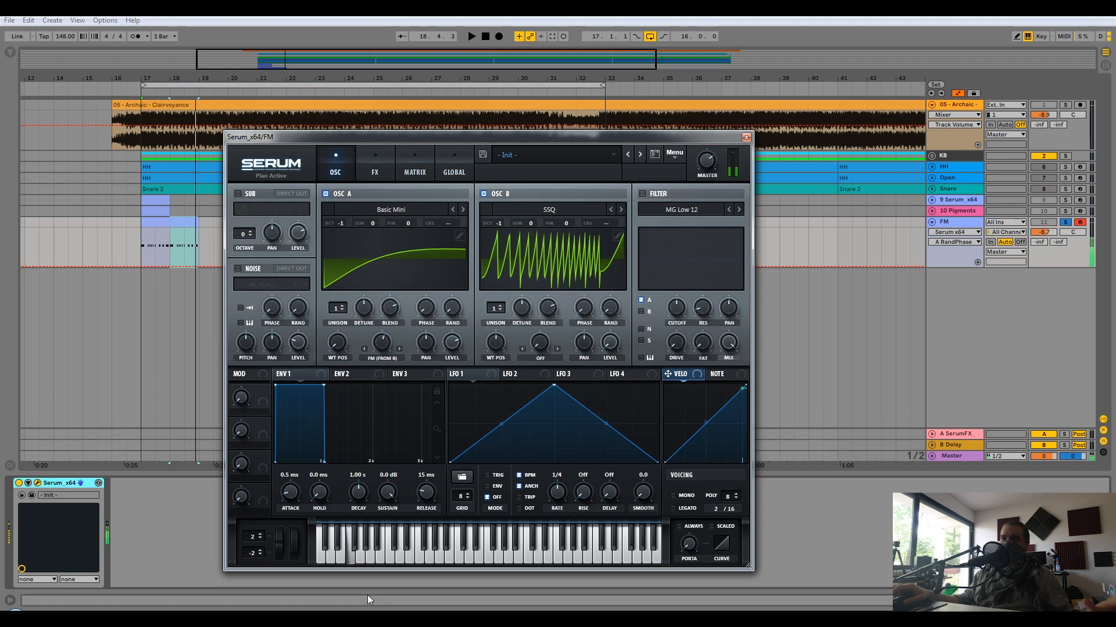
- Enable the filter and set its type to High 18
{"action": "left_click", "coordinate": [644, 194]}
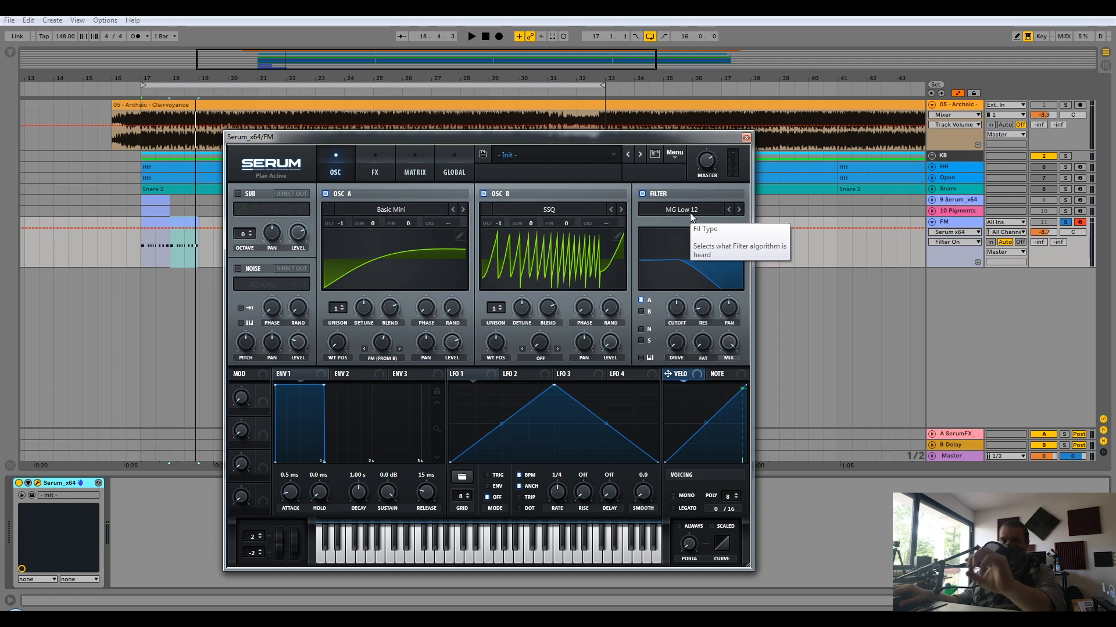
{"action": "left_click", "coordinate": [690, 213]}
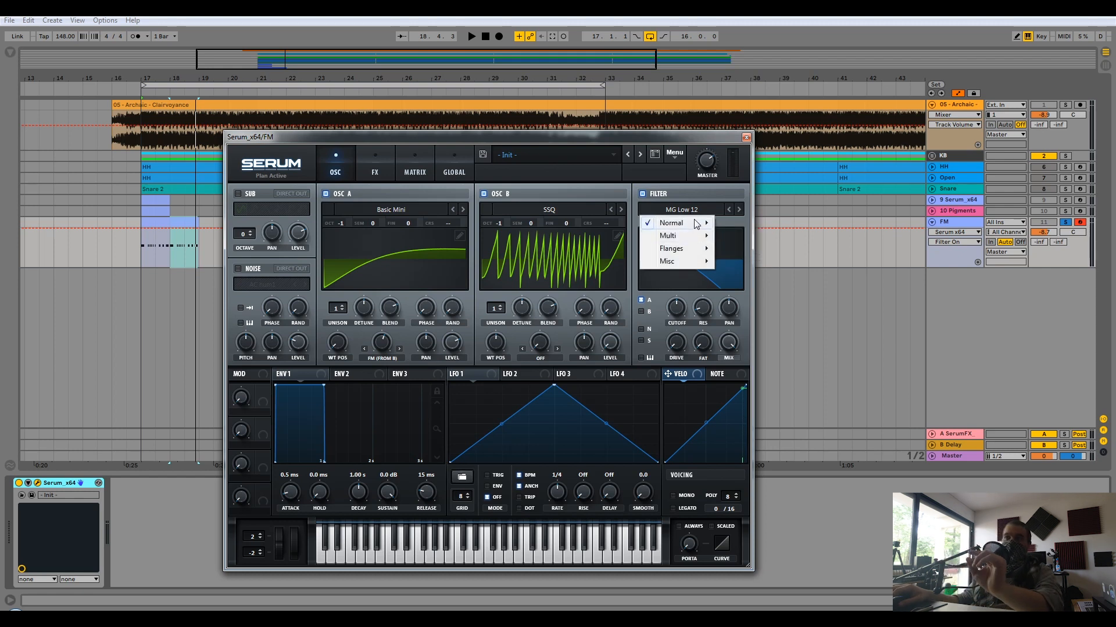
{"action": "mouse_move", "coordinate": [696, 225]}
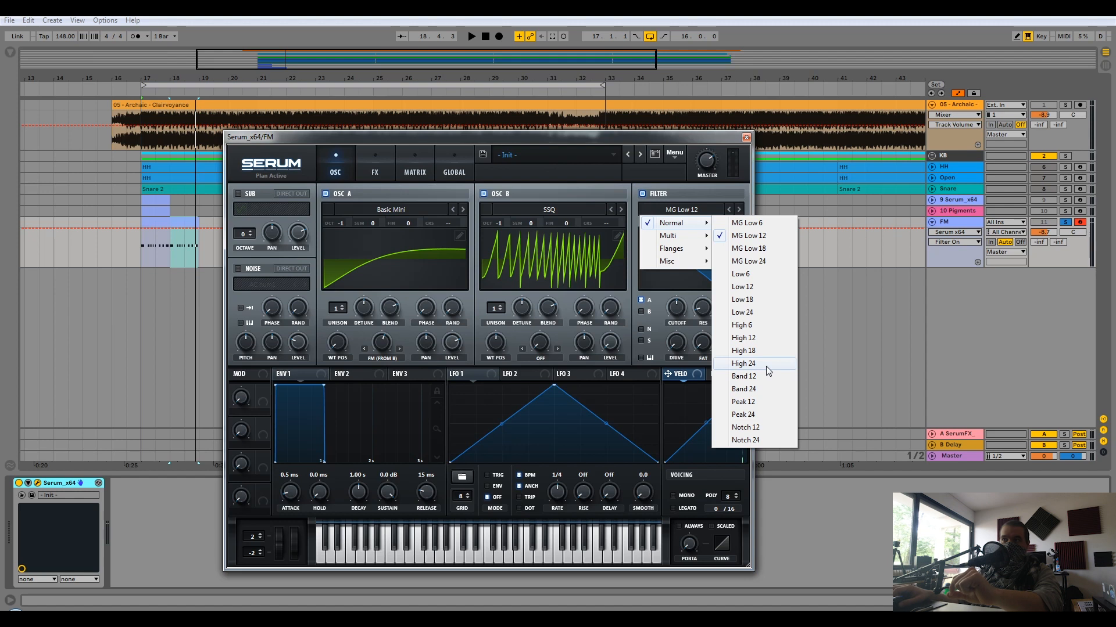
{"action": "left_click", "coordinate": [755, 350]}
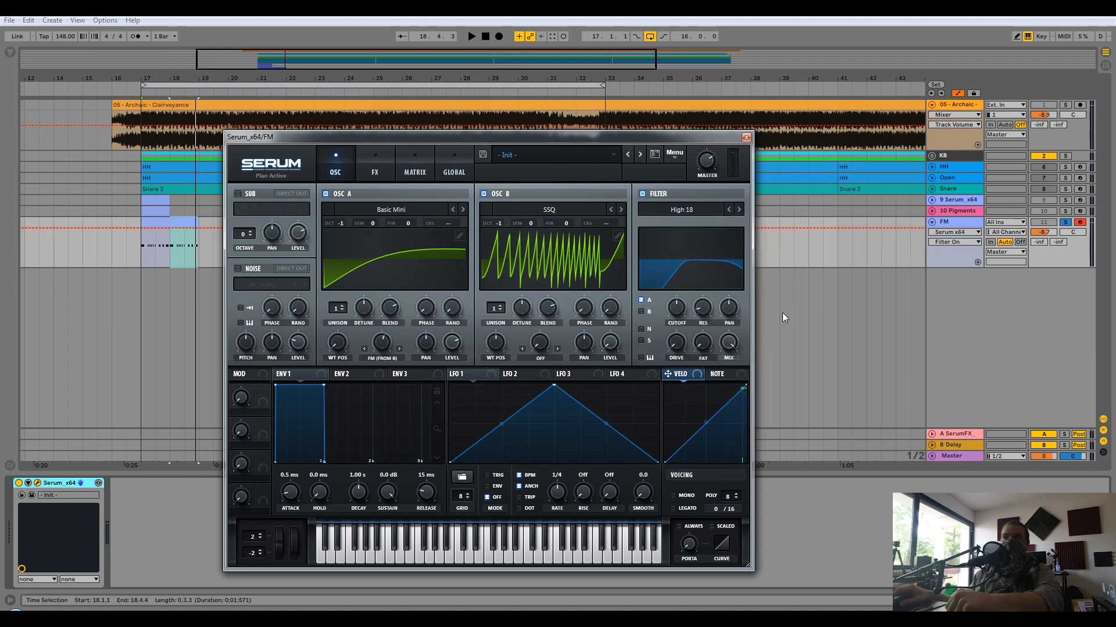
- Raise the filter's resonance and drive, select the two-bar FM clip and lower the cutoff
{"action": "left_click_drag", "start_coordinate": [707, 314], "coordinate": [713, 246]}
{"action": "left_click_drag", "start_coordinate": [677, 343], "coordinate": [676, 302]}
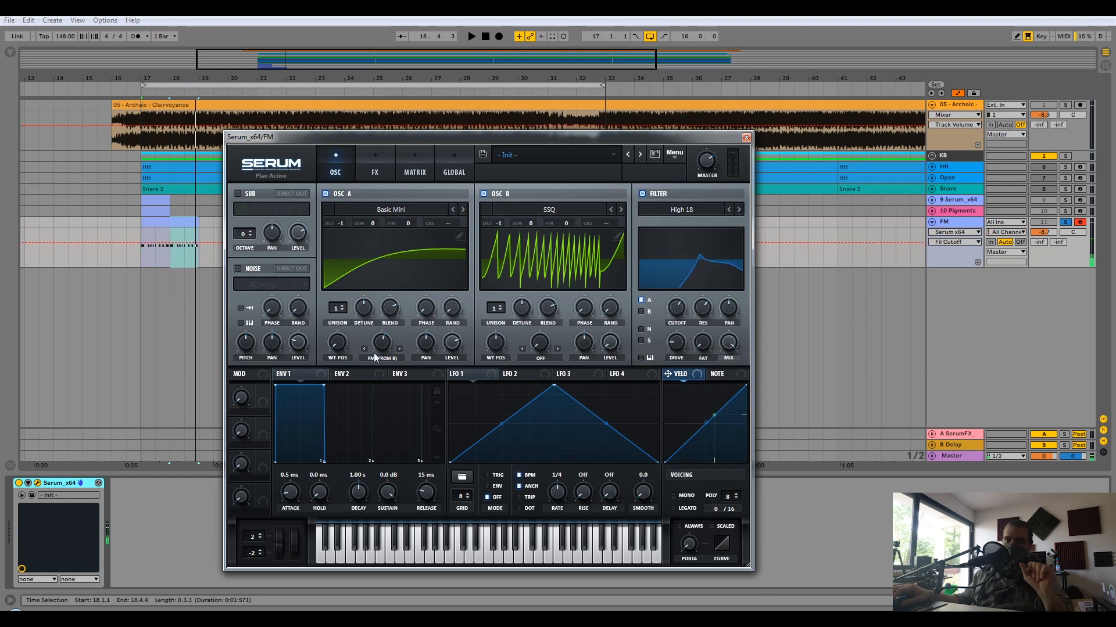
{"action": "left_click", "coordinate": [169, 230]}
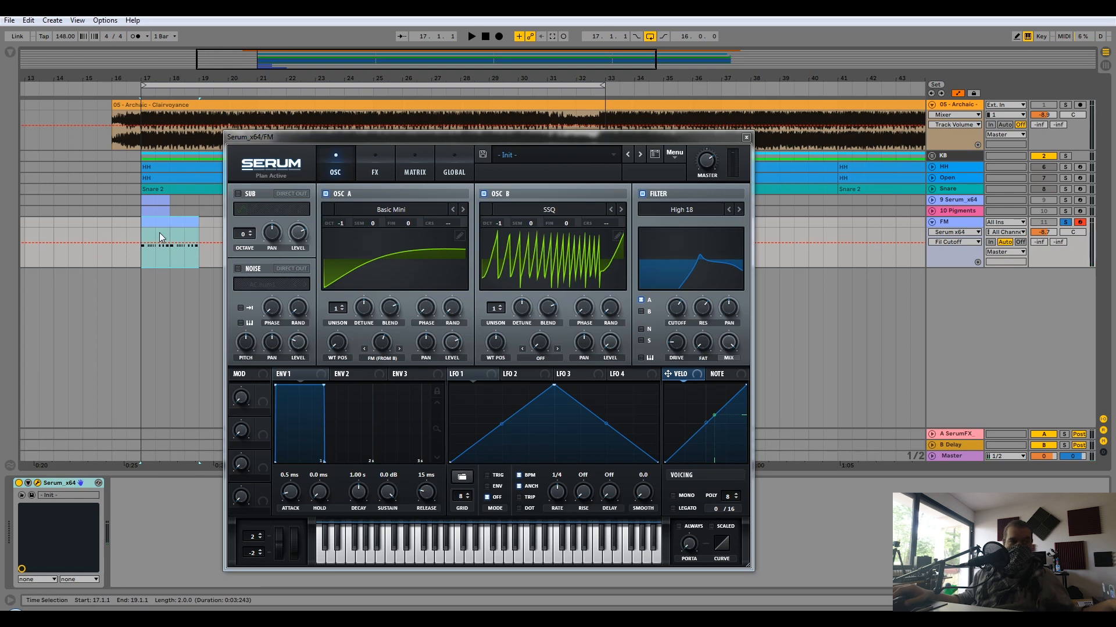
{"action": "left_click_drag", "start_coordinate": [679, 314], "coordinate": [682, 323]}
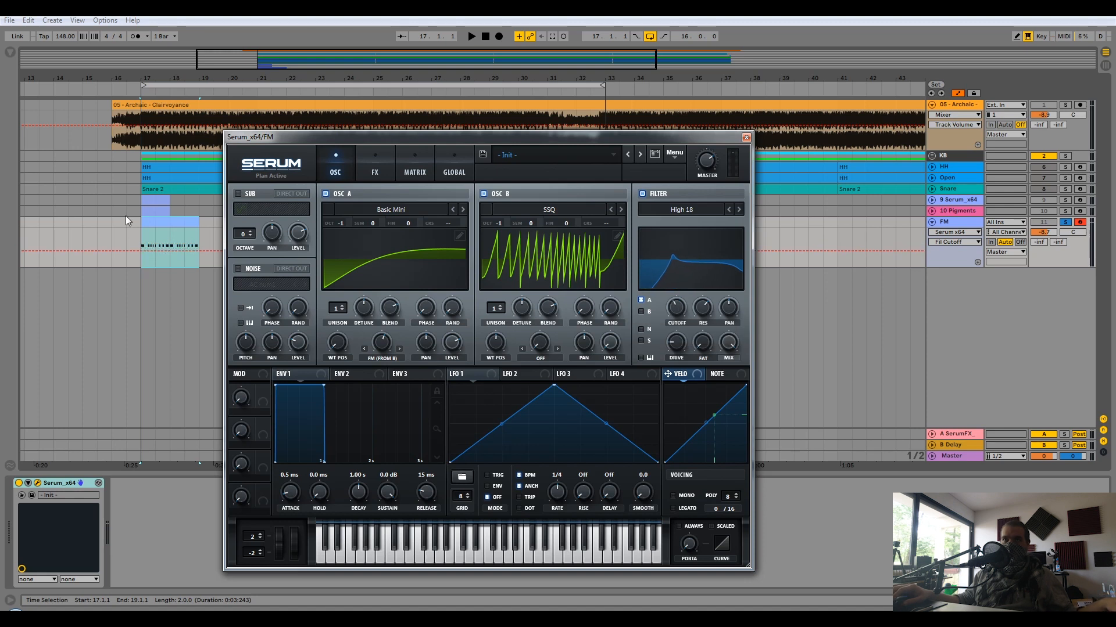
- Record moving filter cutoff automation over the FM clip from bar 17 and stop just past bar 19
{"action": "left_click", "coordinate": [191, 225]}
{"action": "key", "text": "F9"}
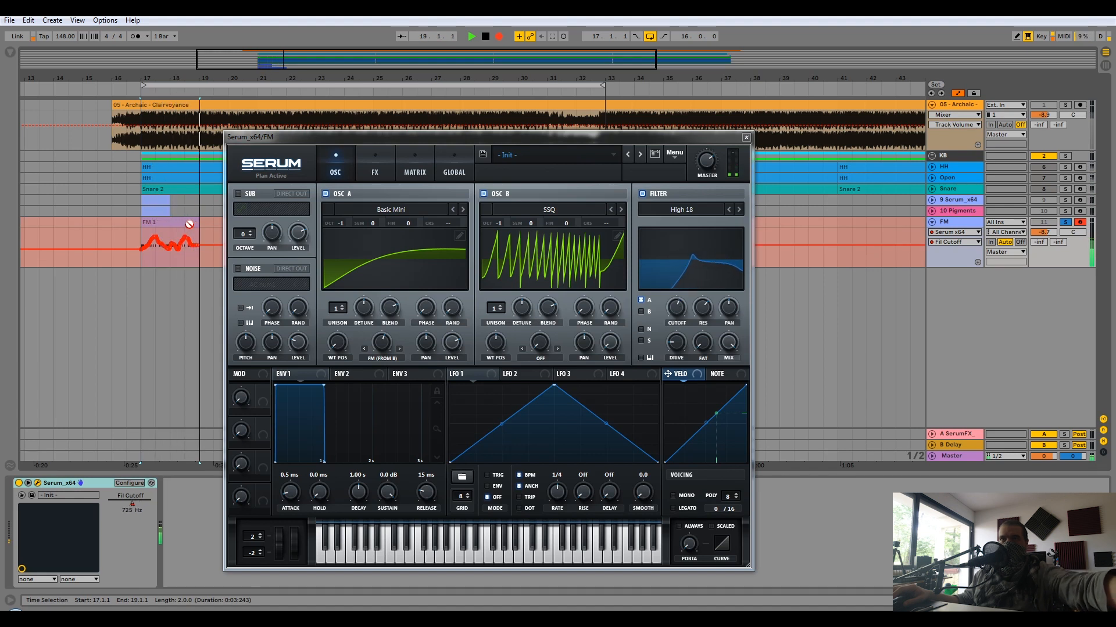
{"action": "key", "text": "space"}
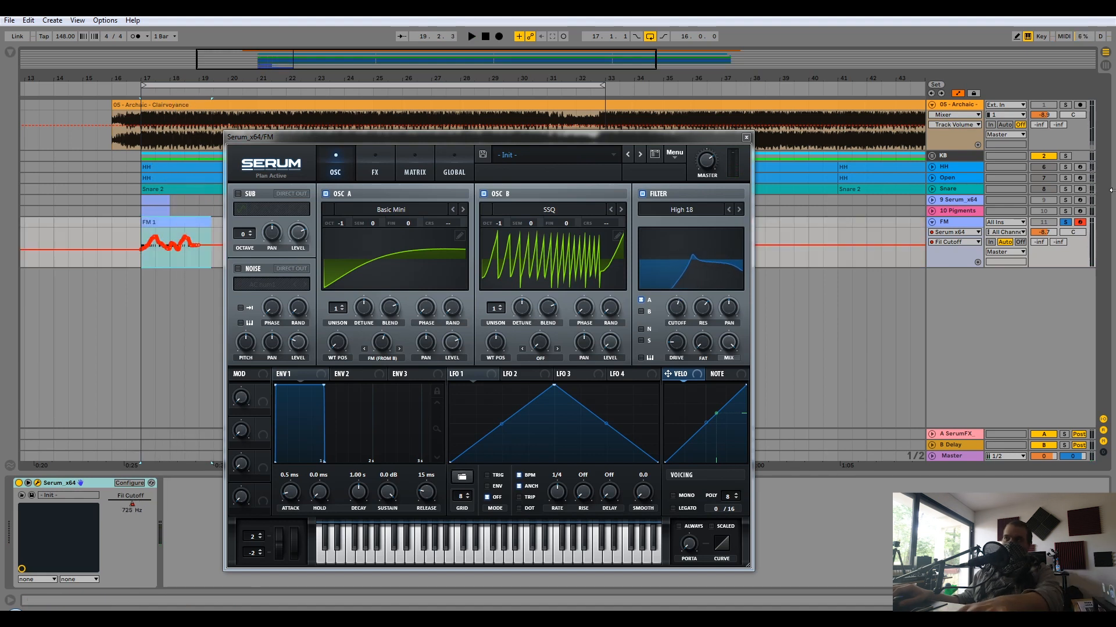
- Raise the FM track's SerumFX send to about -13 dB and adjust the filter drive during playback
{"action": "left_click_drag", "start_coordinate": [1041, 244], "coordinate": [1040, 227]}
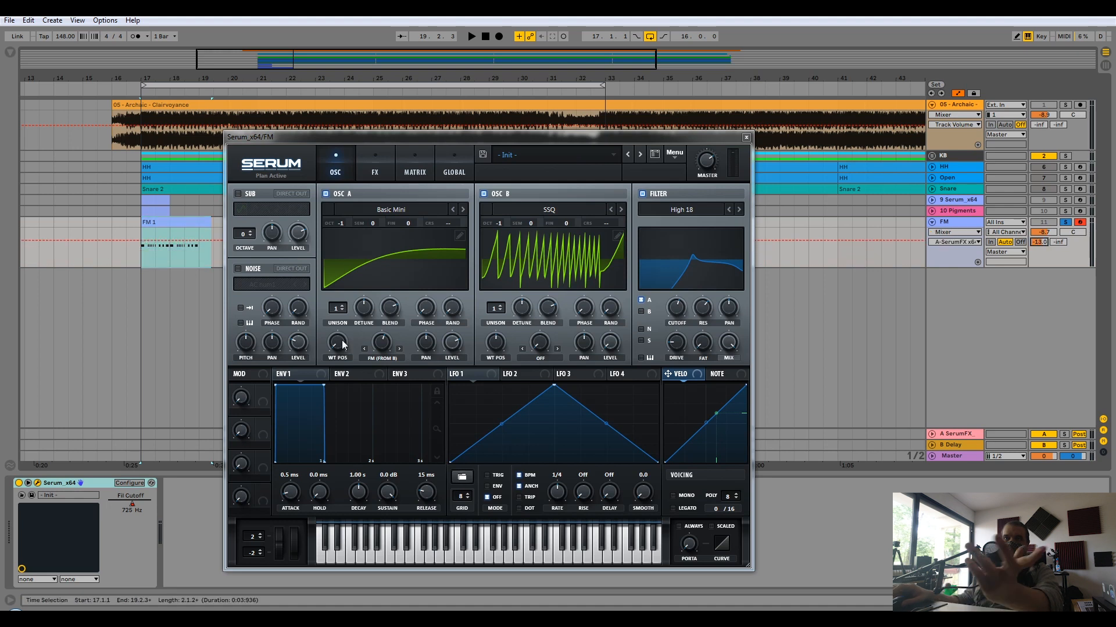
{"action": "key", "text": "space"}
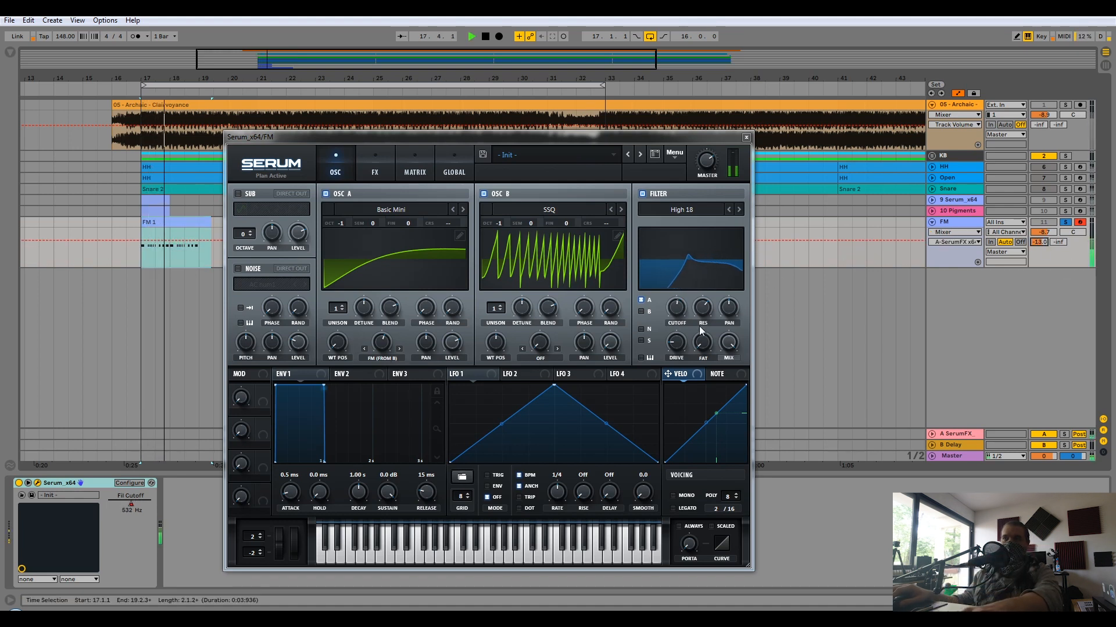
{"action": "left_click", "coordinate": [685, 346]}
{"action": "key", "text": "space"}
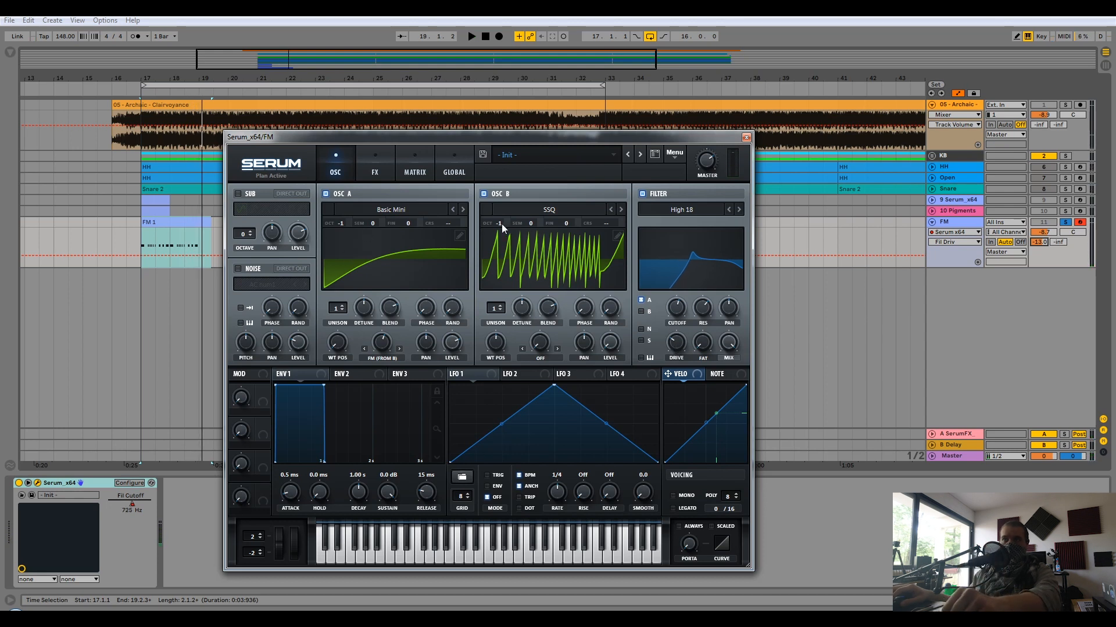
- Lower oscillator A's octave to -2 and readjust its FM warp amount while checking the loop
{"action": "mouse_move", "coordinate": [501, 225]}
{"action": "left_mouse_down"}
{"action": "mouse_move", "coordinate": [501, 234]}
{"action": "mouse_move", "coordinate": [517, 220]}
{"action": "mouse_move", "coordinate": [492, 221]}
{"action": "mouse_move", "coordinate": [503, 219]}
{"action": "left_mouse_up"}
{"action": "key", "text": "space"}
{"action": "left_click_drag", "start_coordinate": [342, 224], "coordinate": [335, 233]}
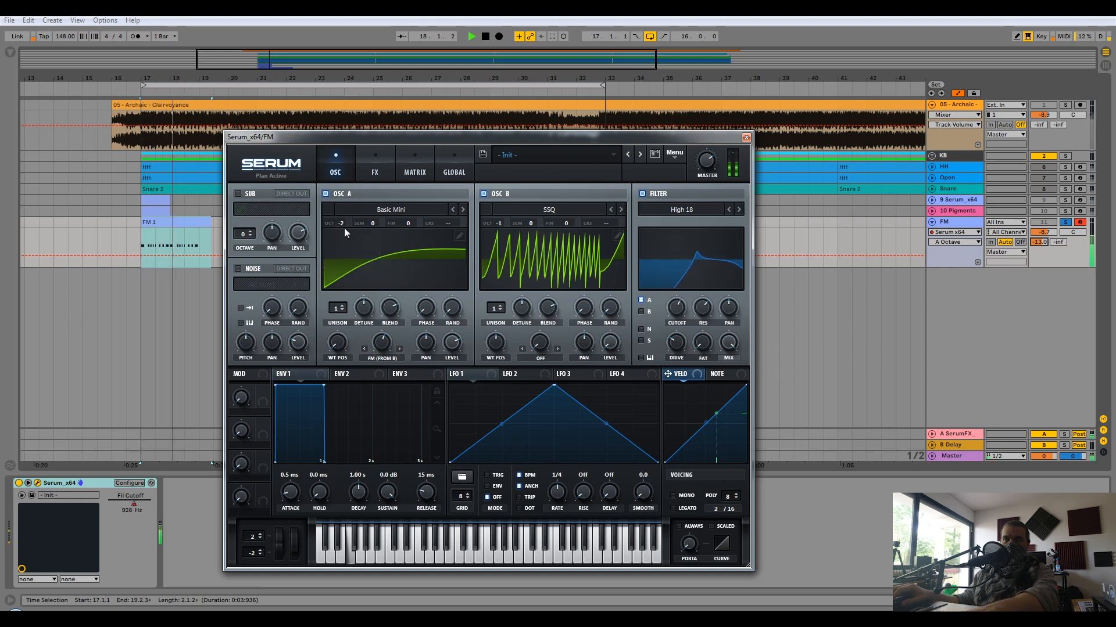
{"action": "key", "text": "space"}
{"action": "left_click", "coordinate": [389, 349]}
{"action": "left_click_drag", "start_coordinate": [389, 348], "coordinate": [381, 347]}
{"action": "key", "text": "space"}
- Compare oscillator A's octave at -1 and -2, keep -2, and set the filter resonance to 71%
{"action": "key", "text": "space"}
{"action": "left_click_drag", "start_coordinate": [344, 224], "coordinate": [349, 226]}
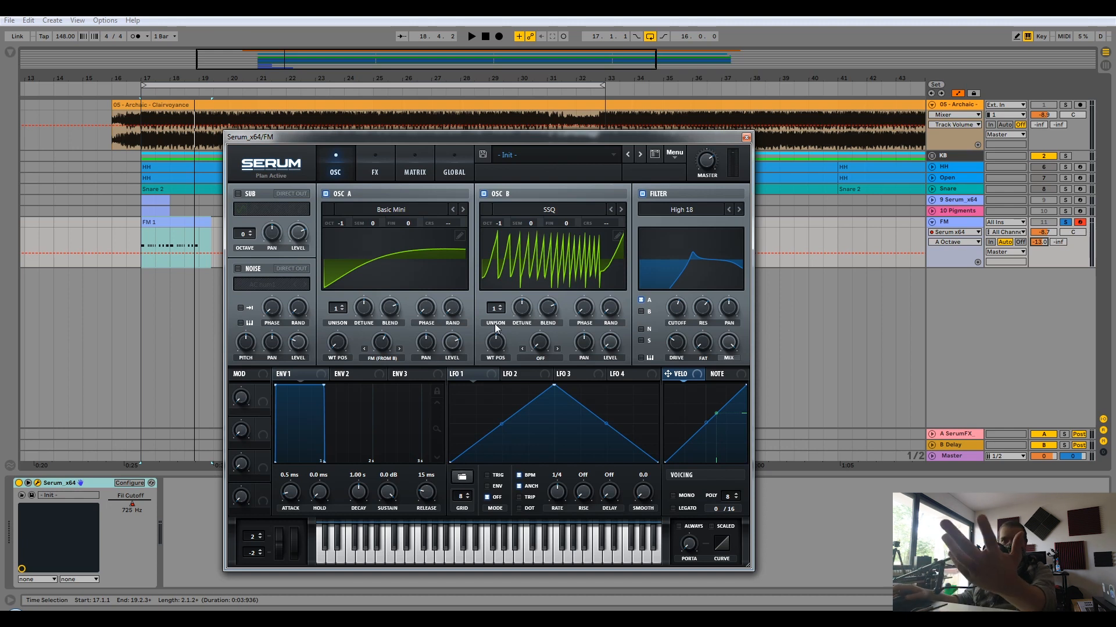
{"action": "key", "text": "space"}
{"action": "left_click_drag", "start_coordinate": [342, 225], "coordinate": [330, 236]}
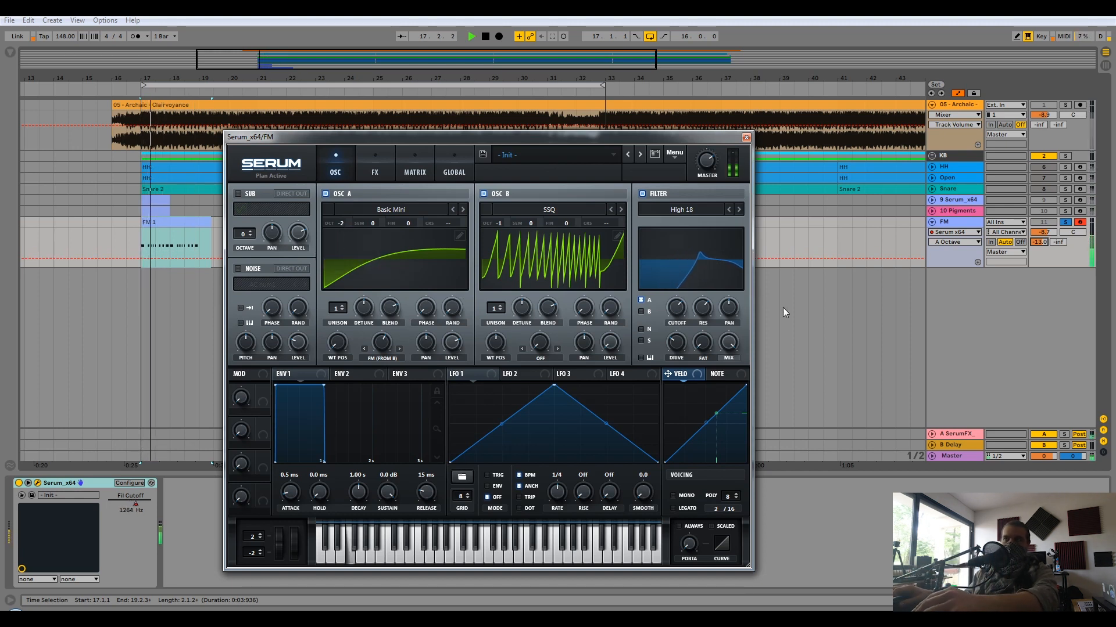
{"action": "left_click", "coordinate": [713, 305]}
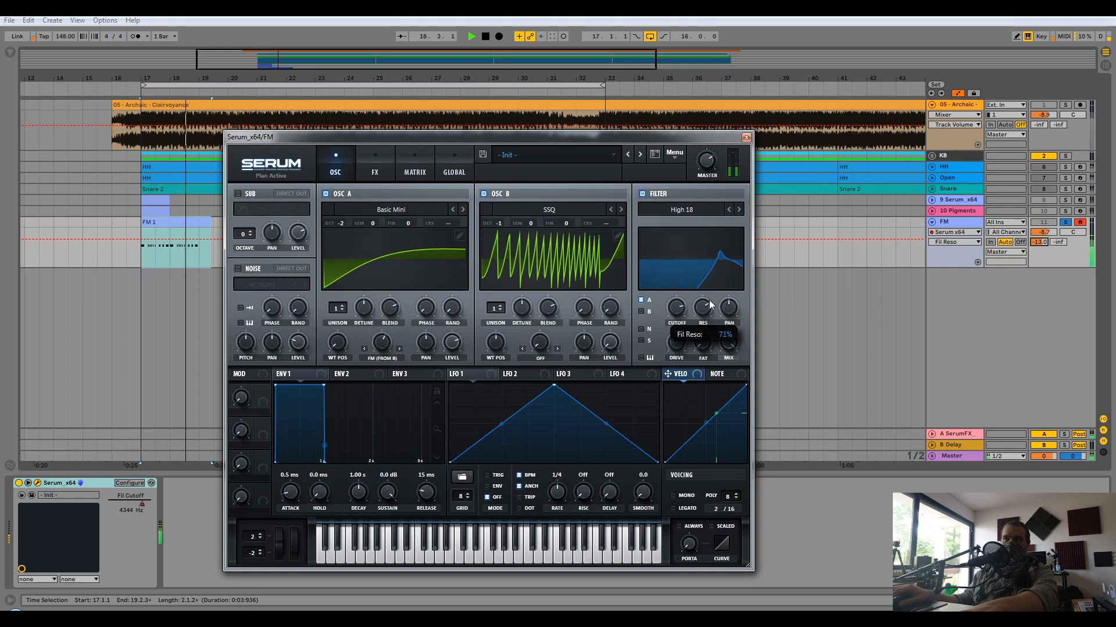
{"action": "key", "text": "space"}
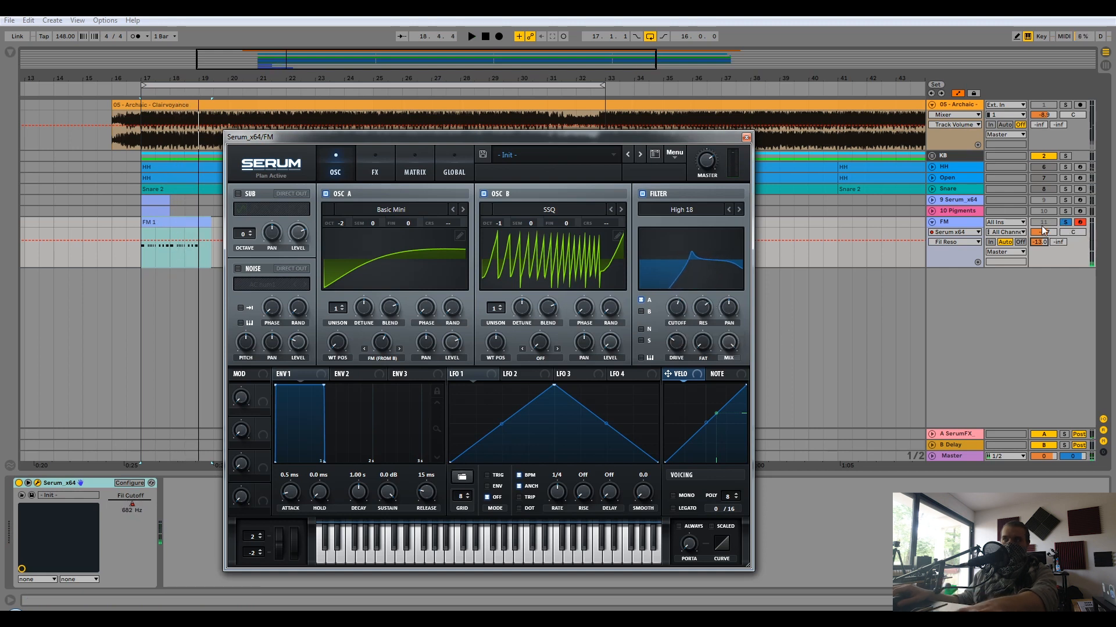
- Take the FM track out of solo, keep it activated and play it together with the drums
{"action": "left_click", "coordinate": [1063, 222]}
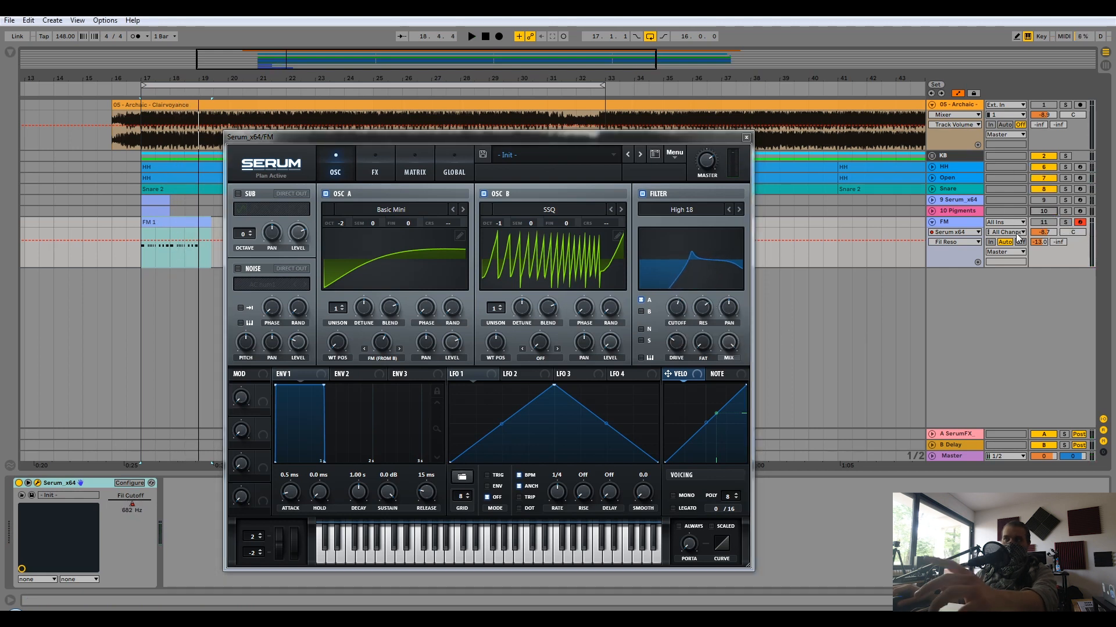
{"action": "left_click", "coordinate": [1044, 222]}
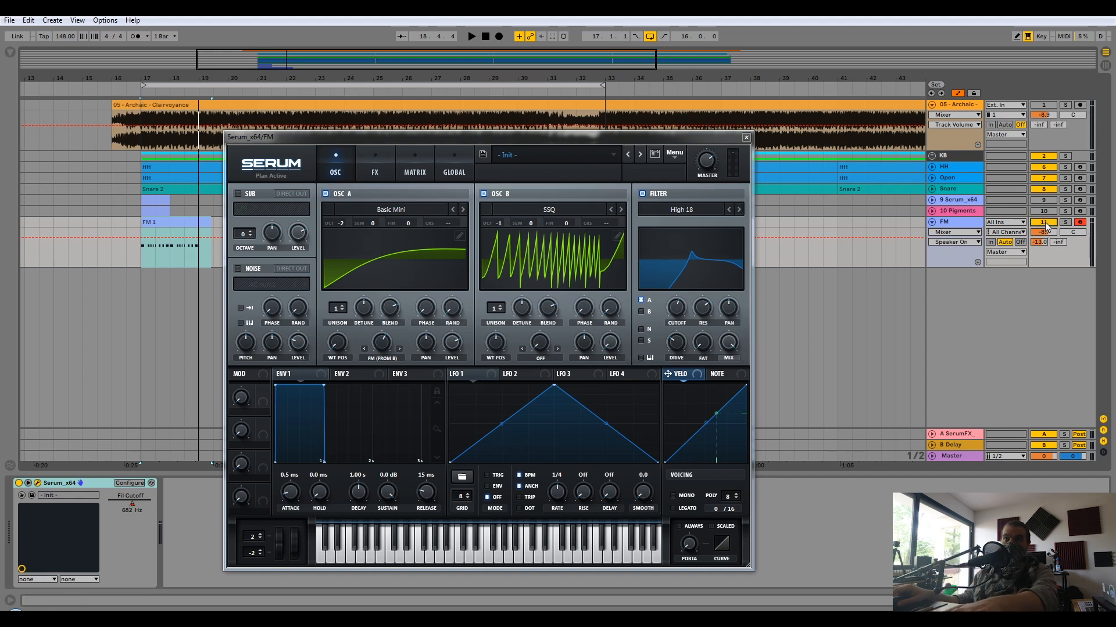
{"action": "key", "text": "space"}
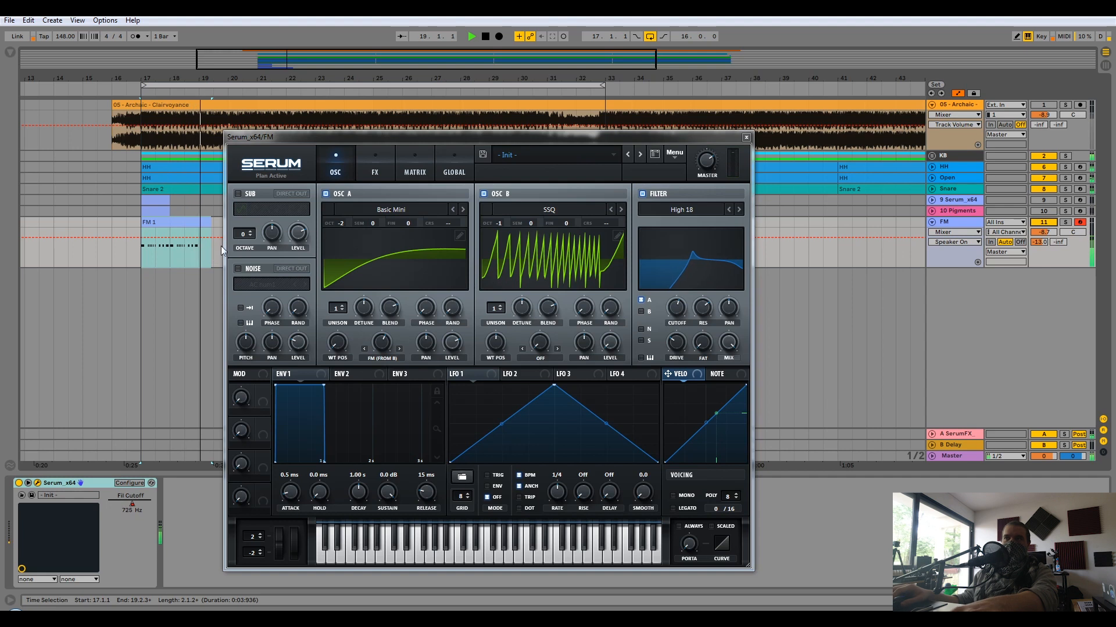
- Move the Serum window aside, paste a copy of the FM clip at bar 21 and move the window back
{"action": "left_click_drag", "start_coordinate": [488, 138], "coordinate": [474, 249]}
{"action": "left_click", "coordinate": [263, 222]}
{"action": "key", "text": "ctrl+v"}
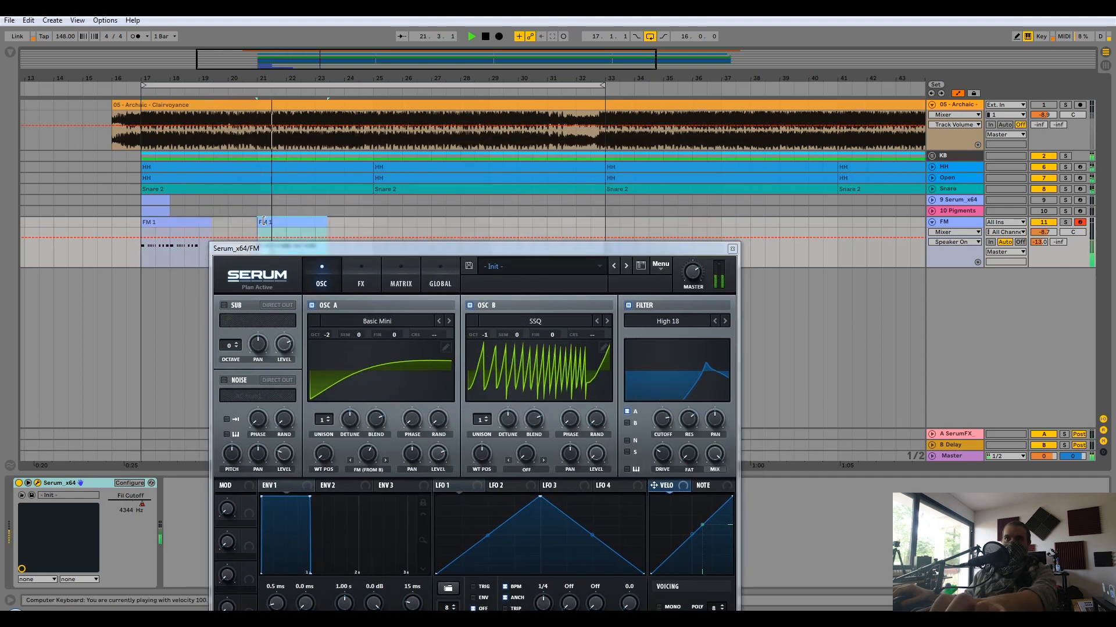
{"action": "left_click_drag", "start_coordinate": [452, 252], "coordinate": [463, 141]}
{"action": "key", "text": "space"}
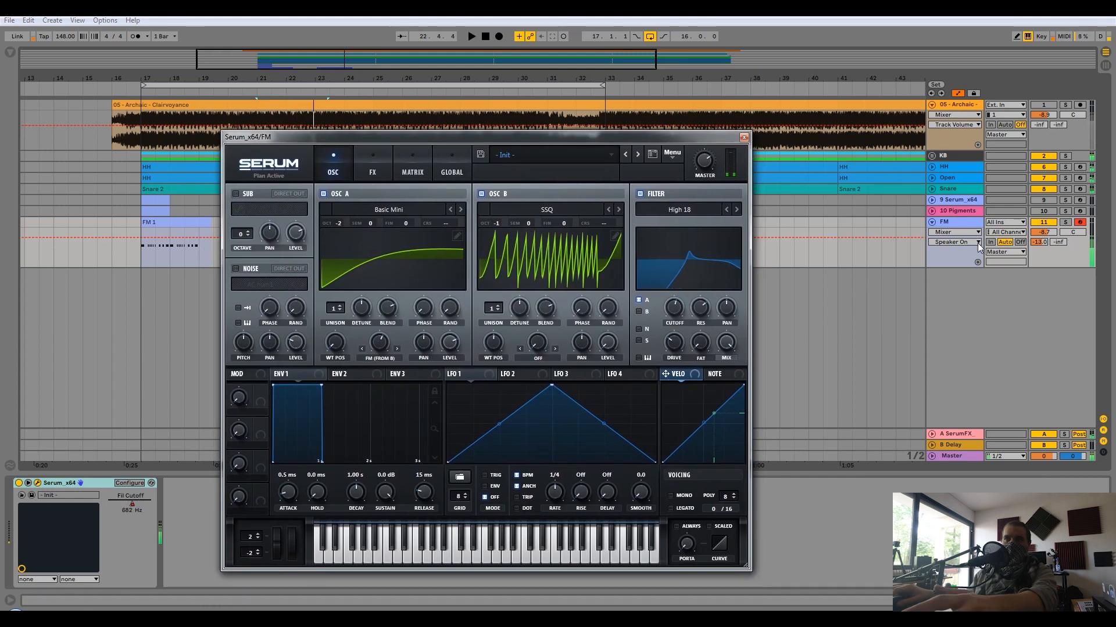
- Solo the FM track and, during playback, set oscillator A's warp to 62% and its octave to -1
{"action": "left_click", "coordinate": [1066, 222]}
{"action": "key", "text": "space"}
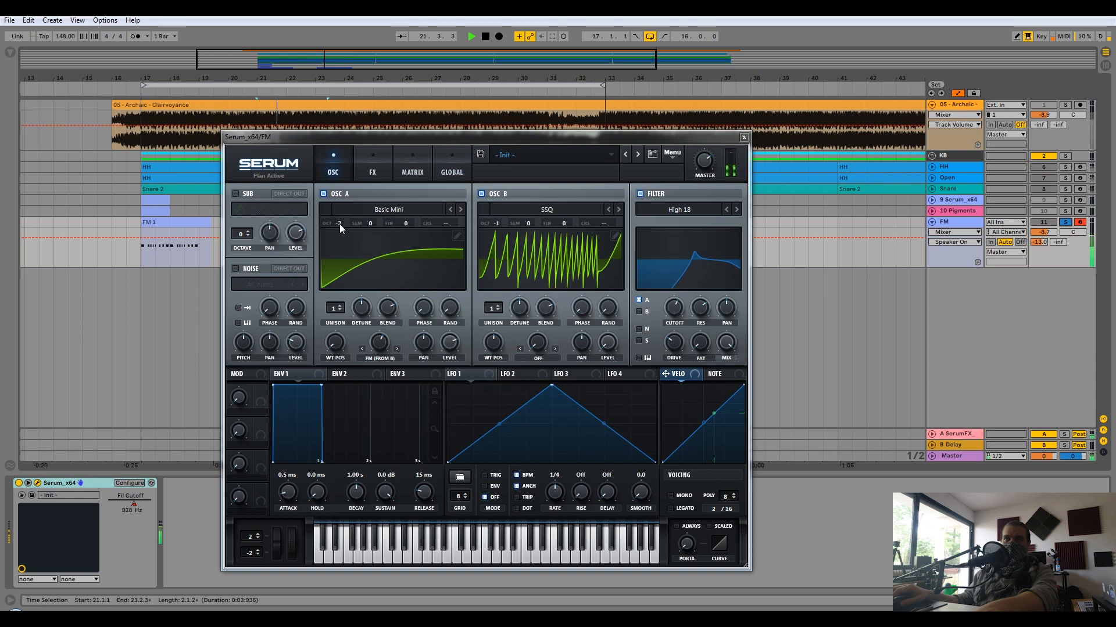
{"action": "mouse_move", "coordinate": [498, 223]}
{"action": "left_mouse_down"}
{"action": "mouse_move", "coordinate": [514, 225]}
{"action": "mouse_move", "coordinate": [497, 230]}
{"action": "left_mouse_up"}
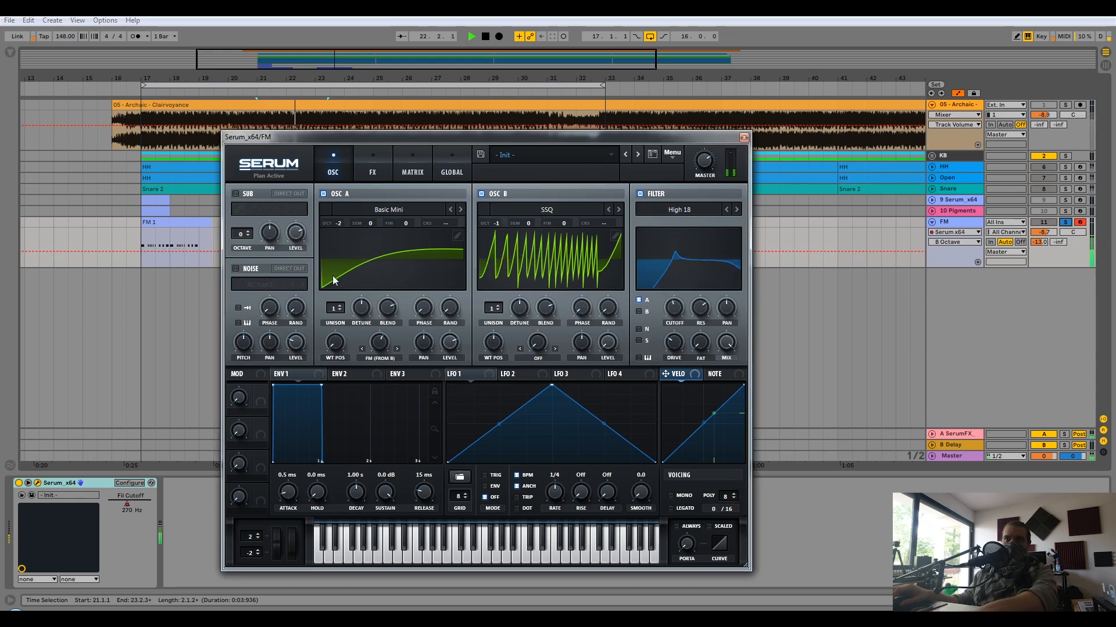
{"action": "left_click", "coordinate": [391, 336]}
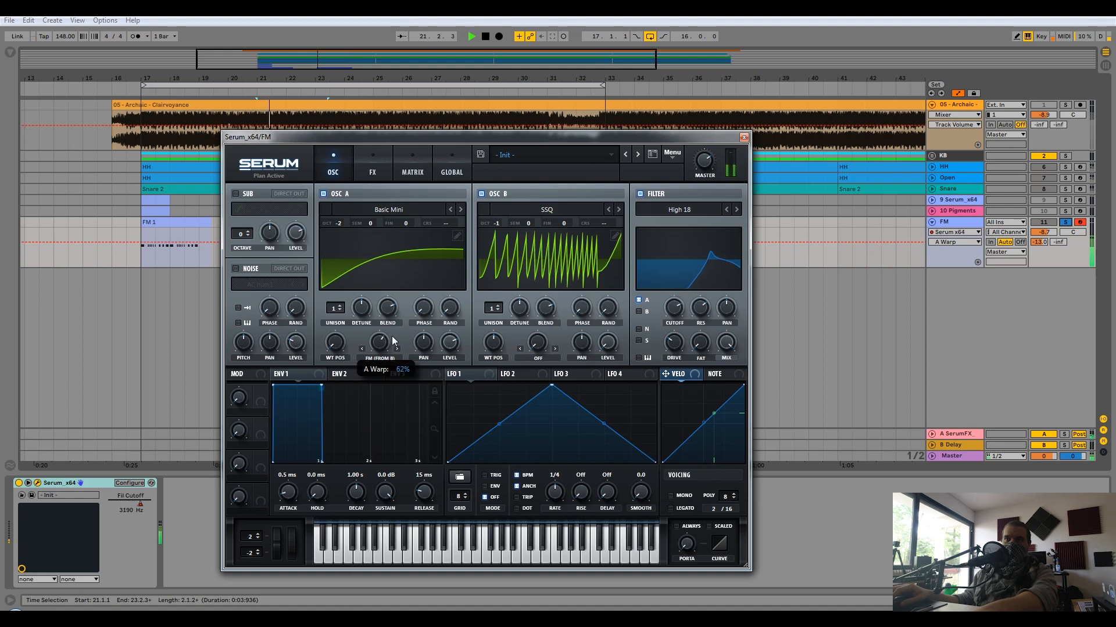
{"action": "left_click_drag", "start_coordinate": [338, 226], "coordinate": [351, 219]}
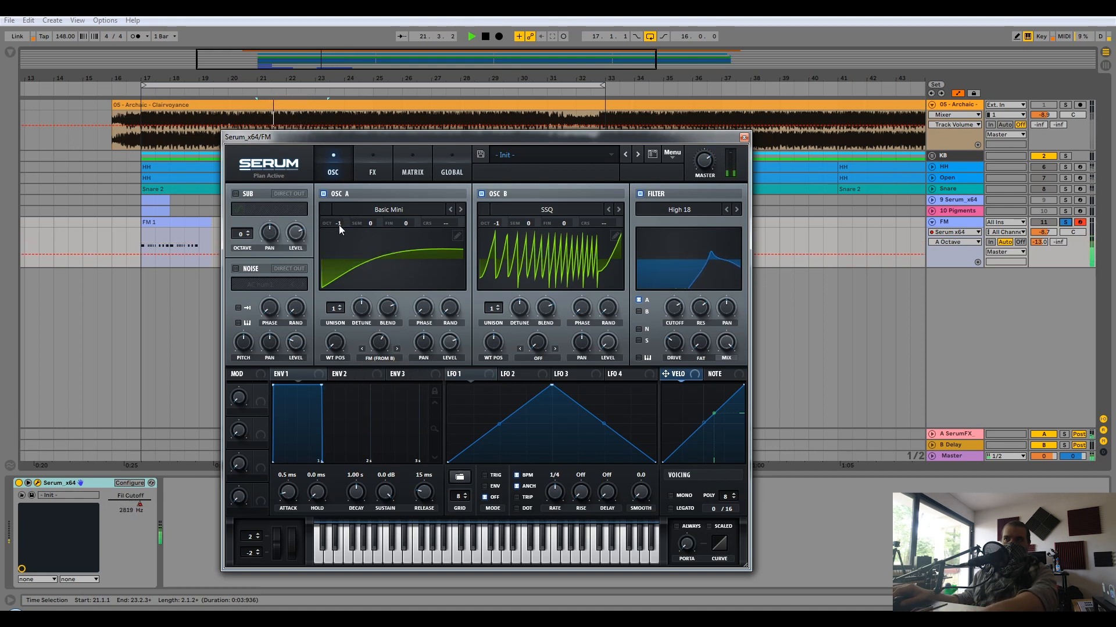
{"action": "key", "text": "space"}
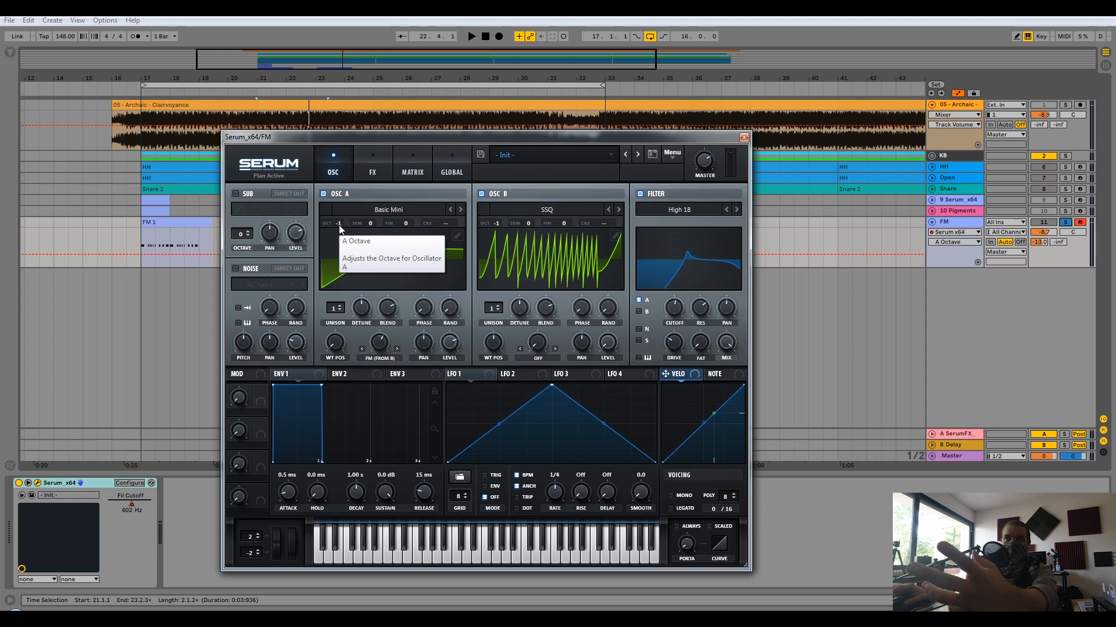
- Try oscillator A at octave 0 during playback and return it to -1
{"action": "left_click_drag", "start_coordinate": [343, 226], "coordinate": [356, 219]}
{"action": "key", "text": "space"}
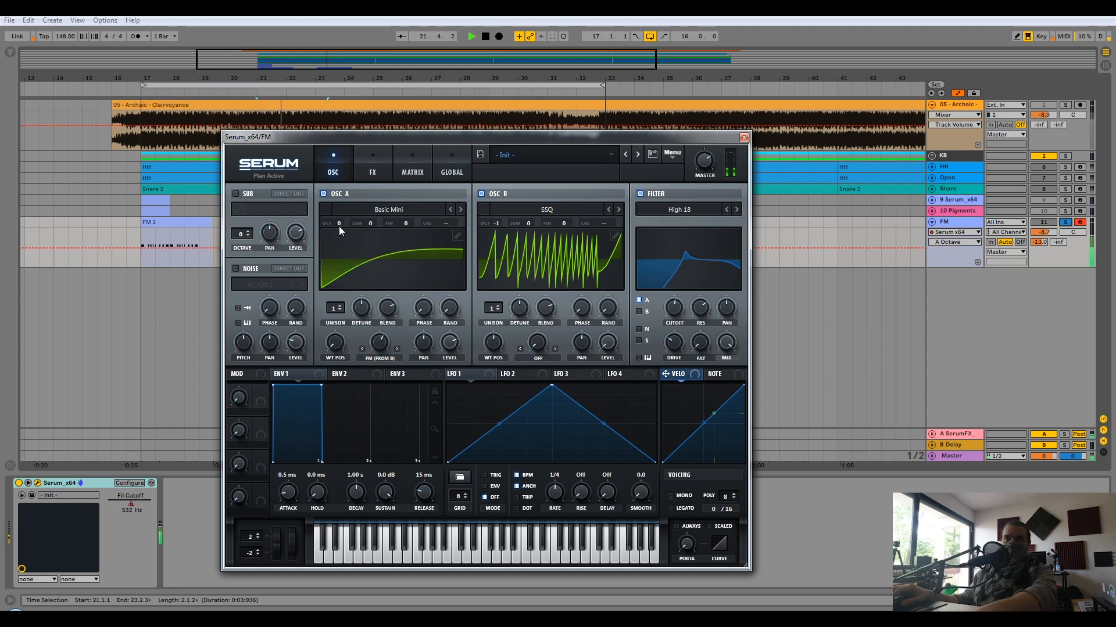
{"action": "left_click", "coordinate": [500, 227]}
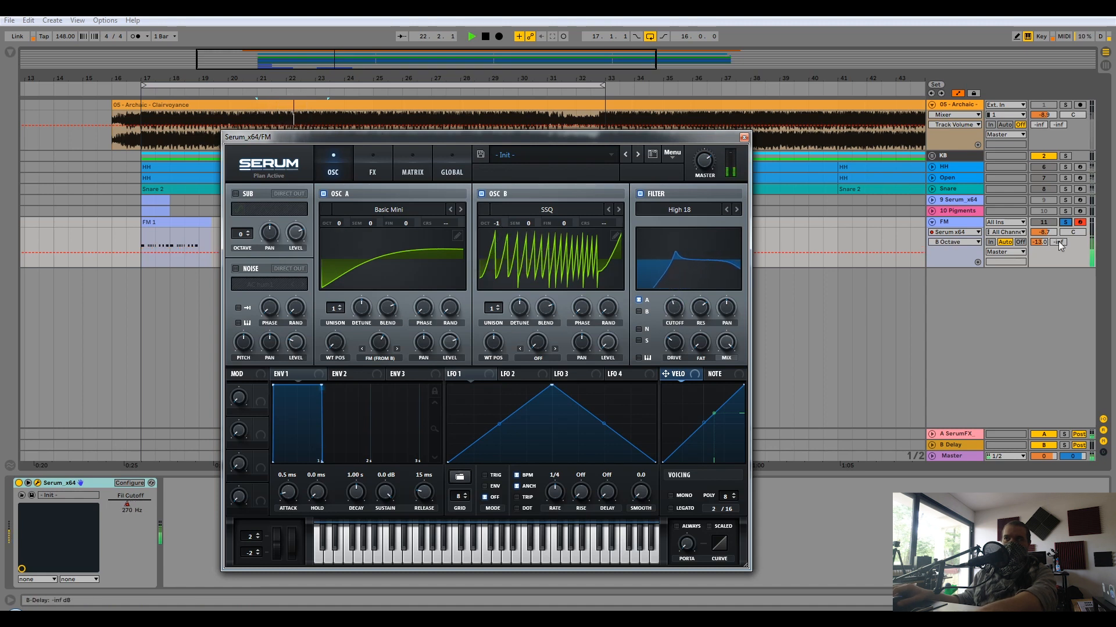
{"action": "key", "text": "space"}
{"action": "left_click_drag", "start_coordinate": [336, 225], "coordinate": [334, 232]}
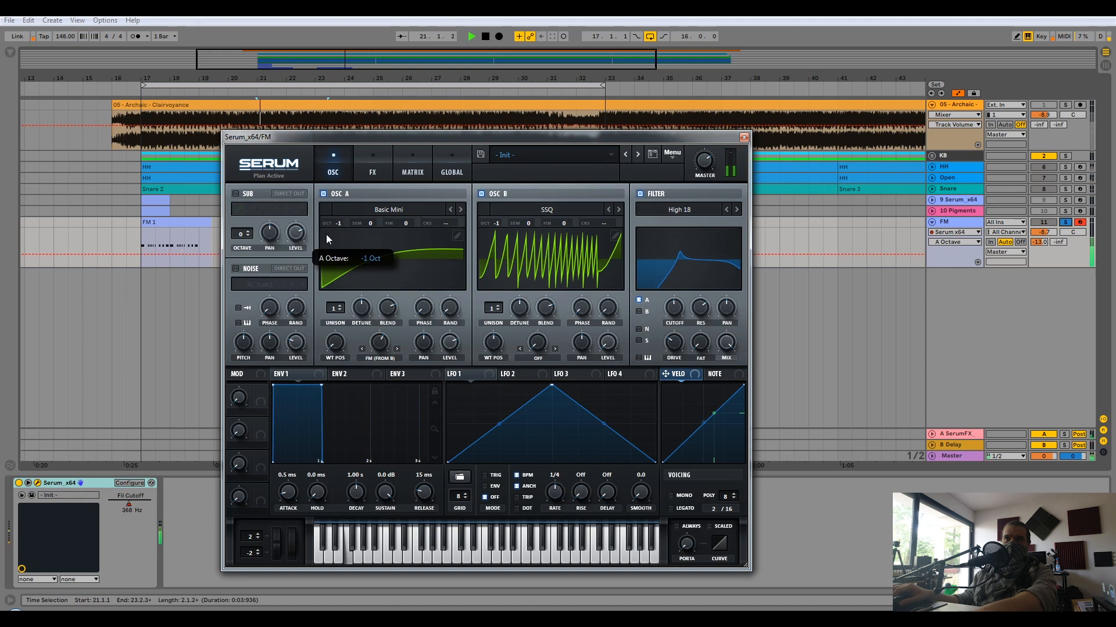
- Take the FM track out of solo, play it with the drums, and close the Serum window
{"action": "left_click", "coordinate": [1065, 223]}
{"action": "key", "text": "space"}
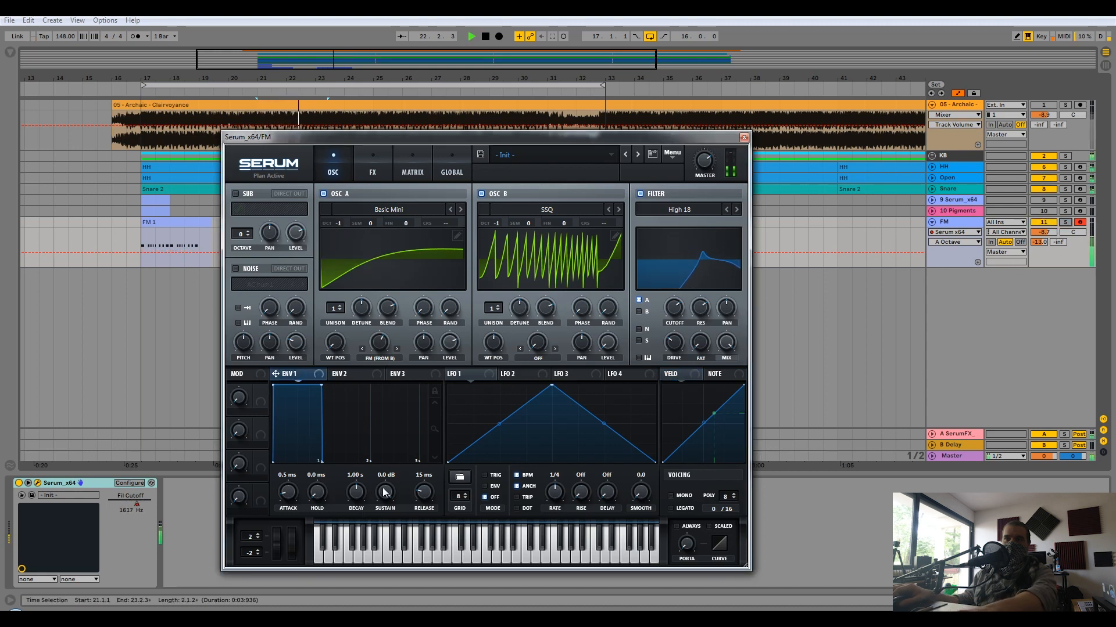
{"action": "key", "text": "space"}
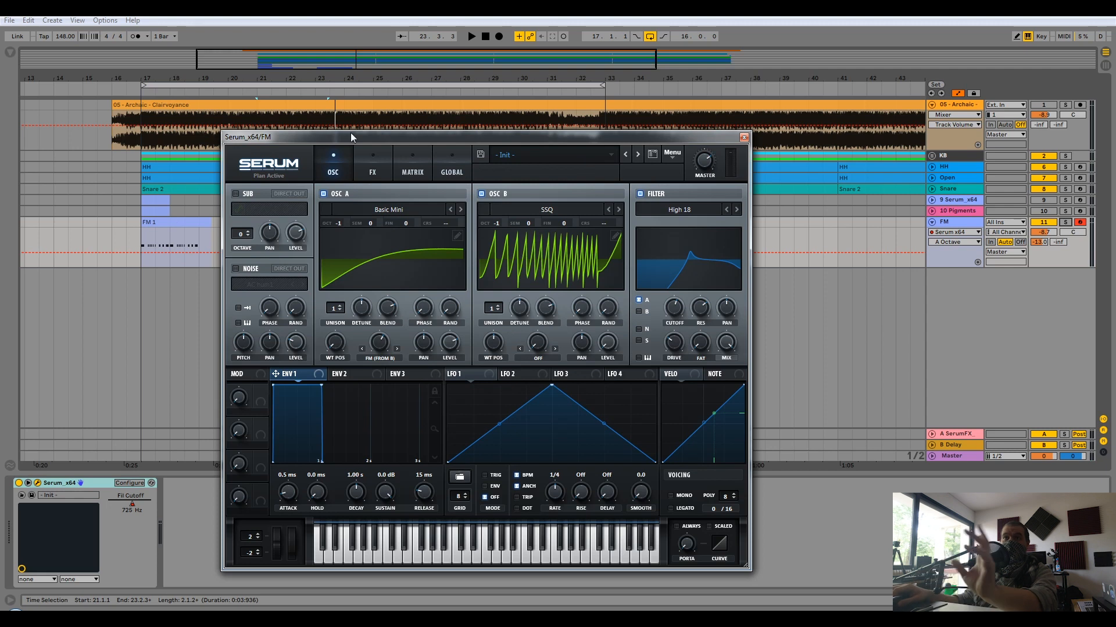
{"action": "left_click", "coordinate": [744, 138]}
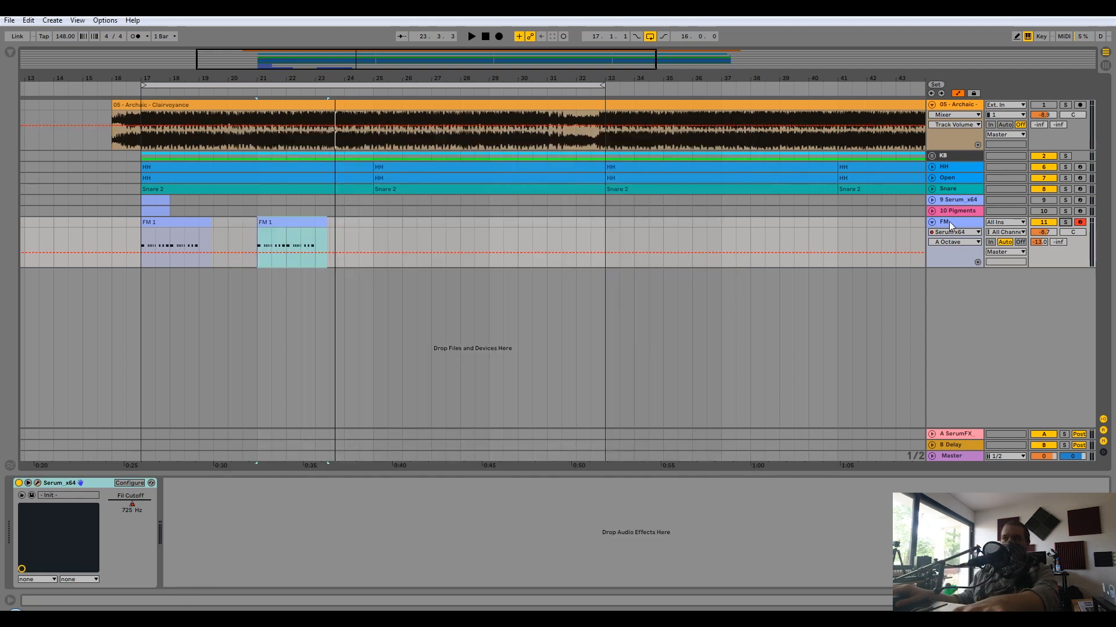
- Duplicate the Pigments track, unfold the copy below the FM track and paste the FM 1 clip into it at bar 17
{"action": "right_click", "coordinate": [964, 211]}
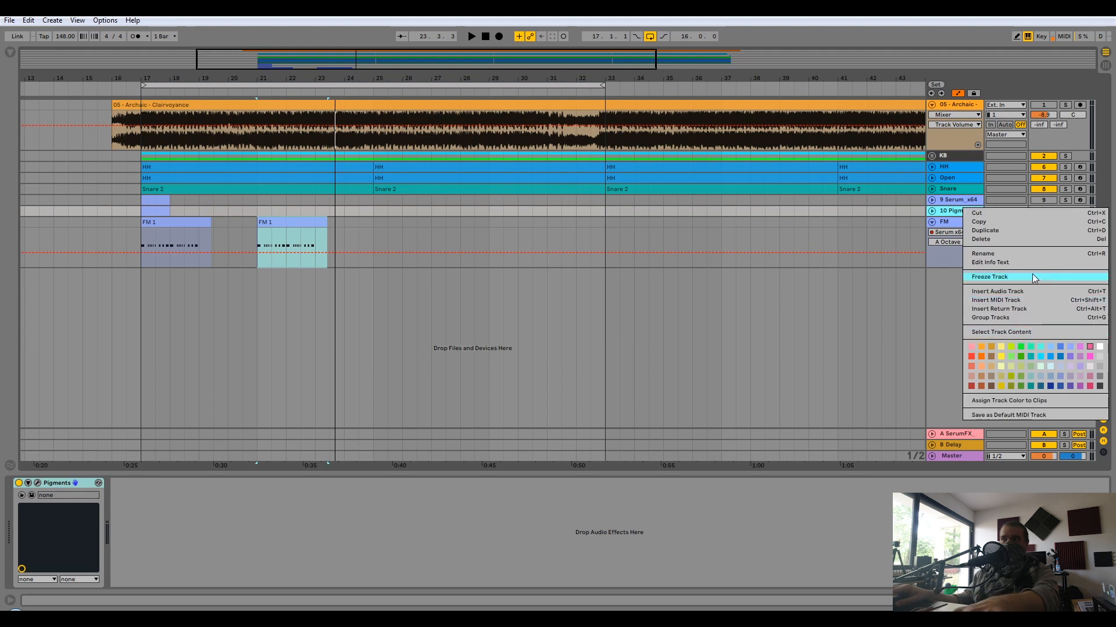
{"action": "left_click", "coordinate": [1010, 231]}
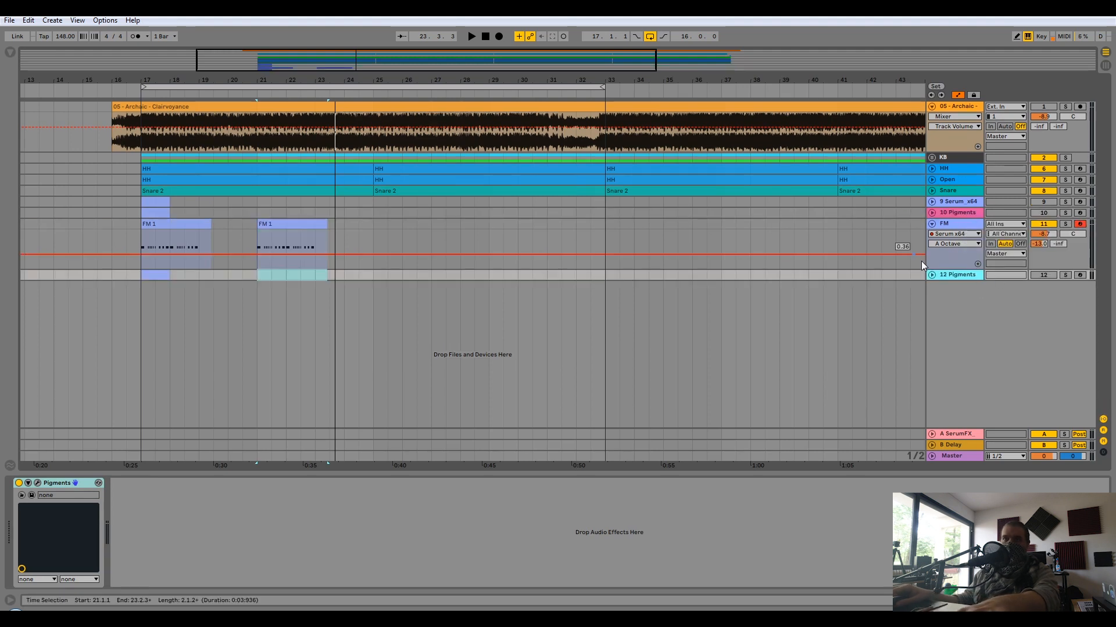
{"action": "left_click", "coordinate": [171, 251]}
{"action": "left_click", "coordinate": [933, 276]}
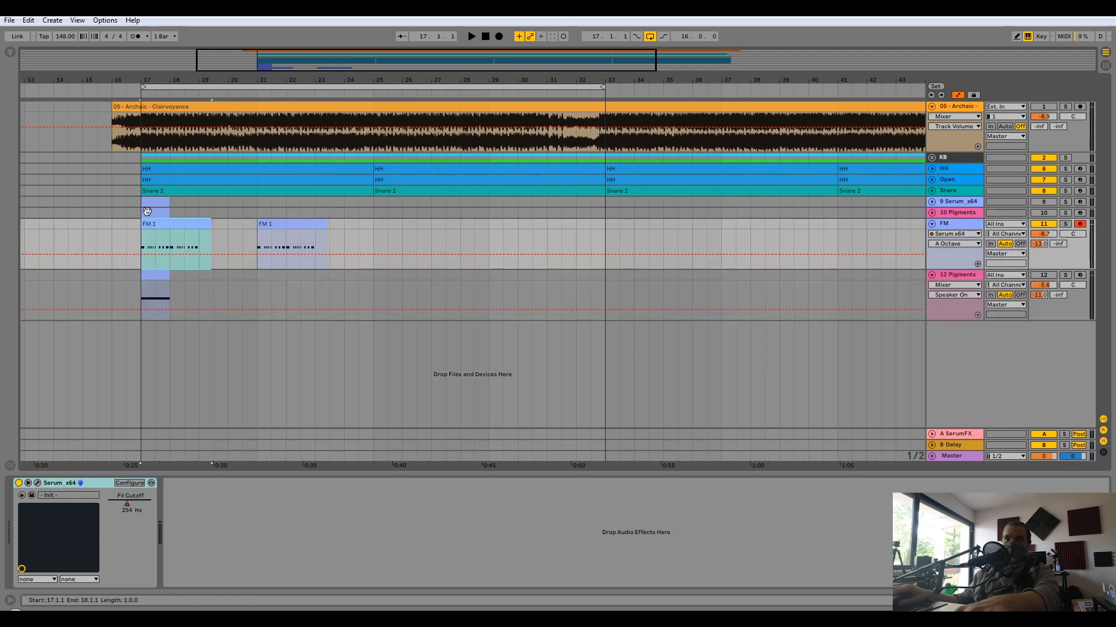
{"action": "key", "text": "ctrl+v"}
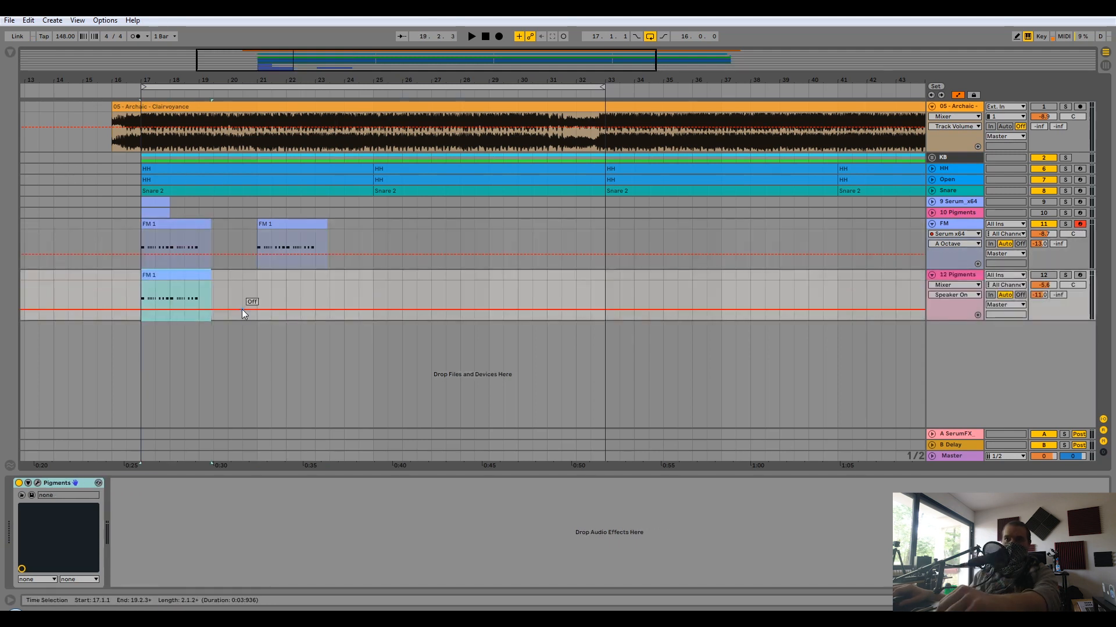
- Show the Pigments Env 2 Sustain automation on the duplicated track
{"action": "left_click", "coordinate": [959, 288]}
{"action": "left_click", "coordinate": [959, 303]}
{"action": "left_click", "coordinate": [962, 295]}
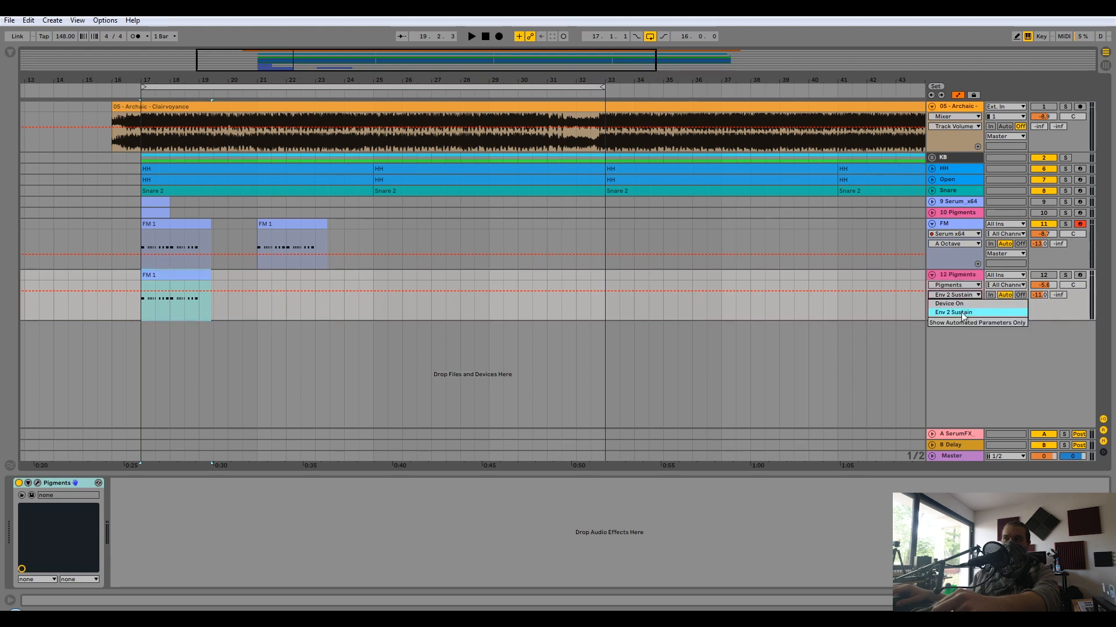
{"action": "left_click", "coordinate": [934, 371]}
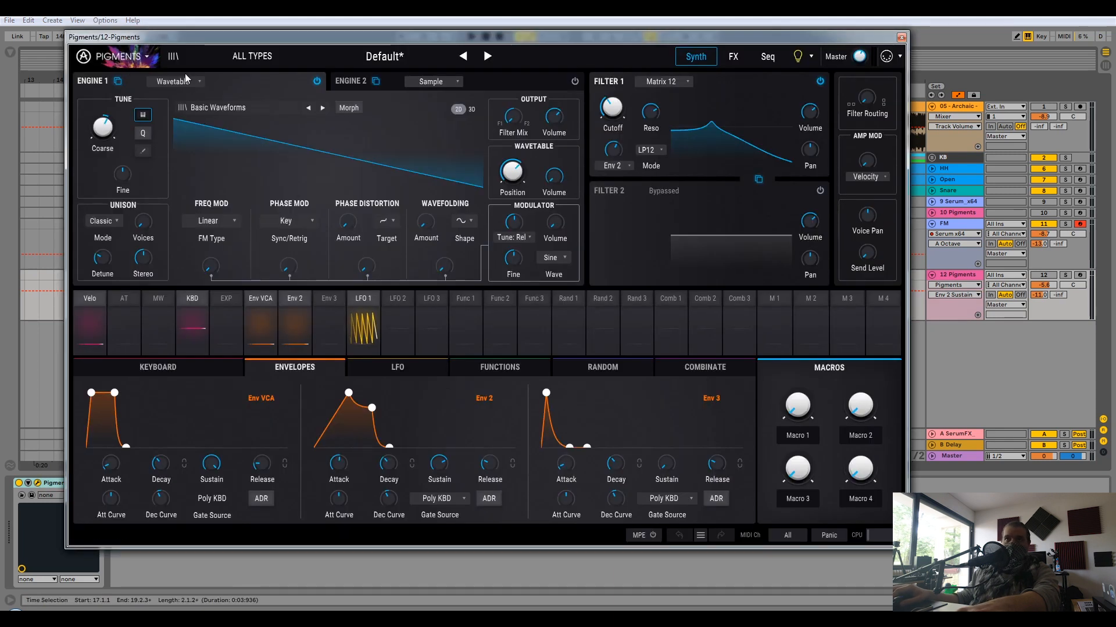
- Start a new default preset in the duplicated Pigments instance and solo its track
{"action": "left_click", "coordinate": [147, 56]}
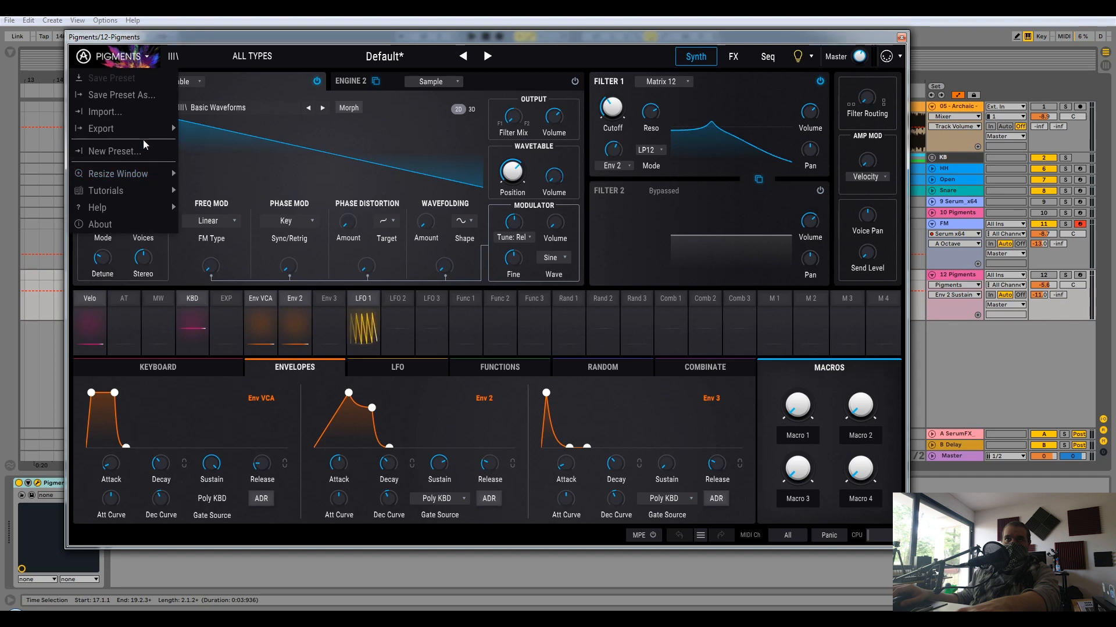
{"action": "left_click", "coordinate": [143, 142]}
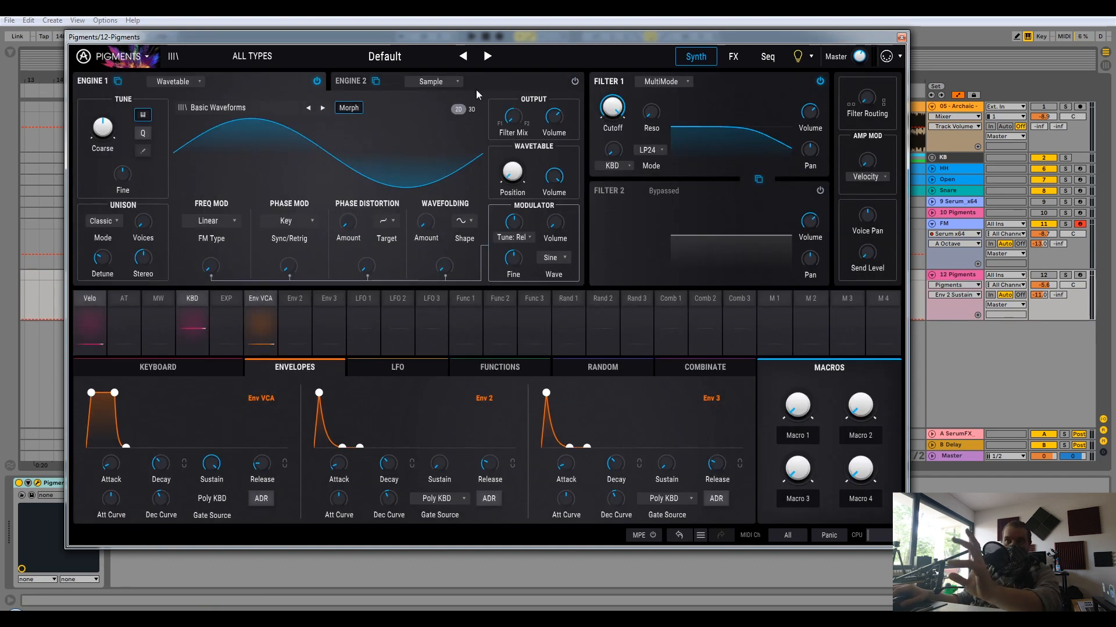
{"action": "left_click", "coordinate": [1065, 276]}
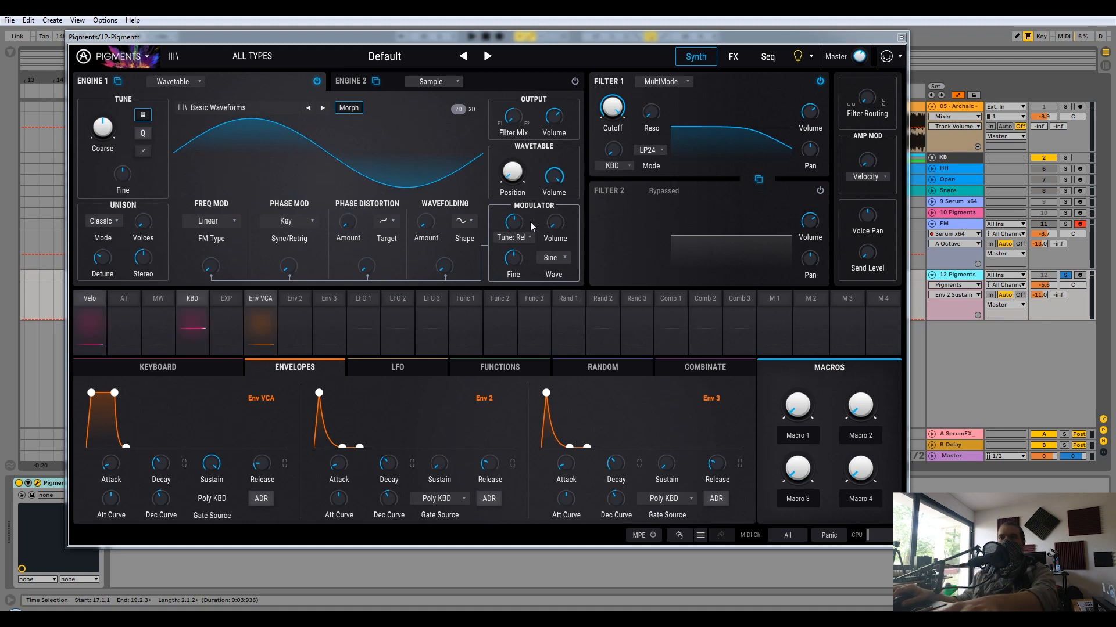
{"action": "left_click", "coordinate": [572, 272]}
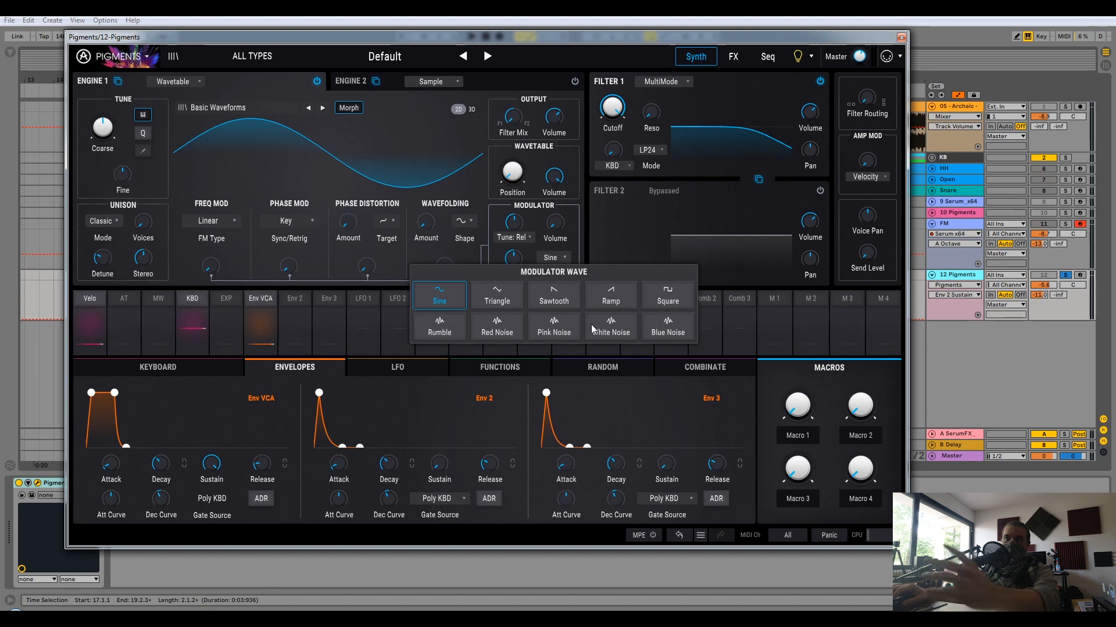
{"action": "left_click", "coordinate": [577, 228]}
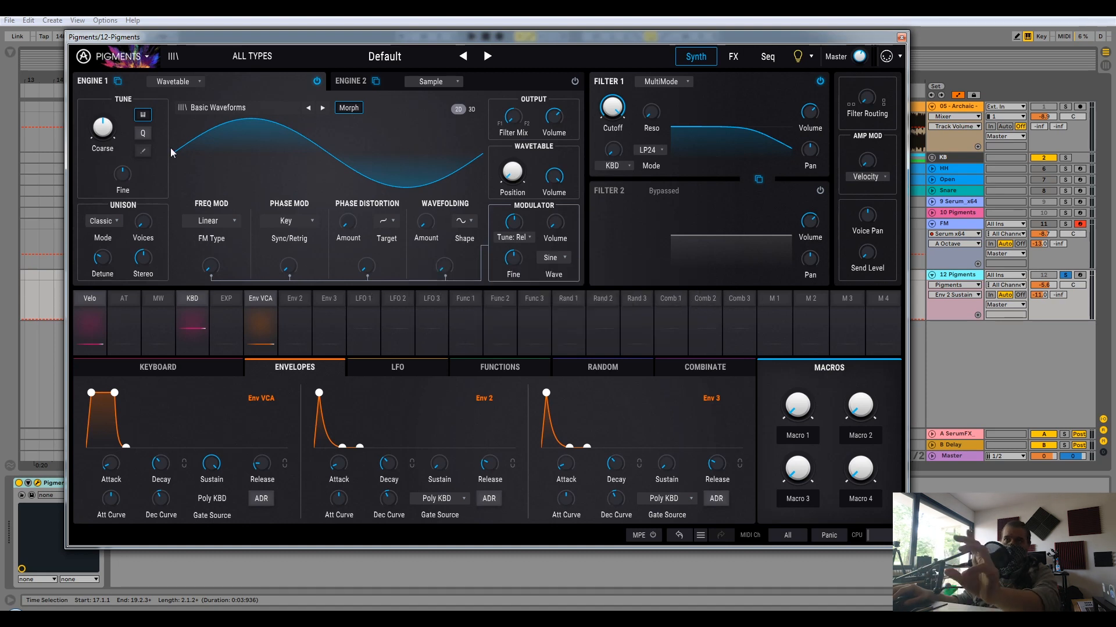
- Load the MicroBrute Metalizer wavetable from the Synthesizers category into engine 1
{"action": "left_click", "coordinate": [266, 108]}
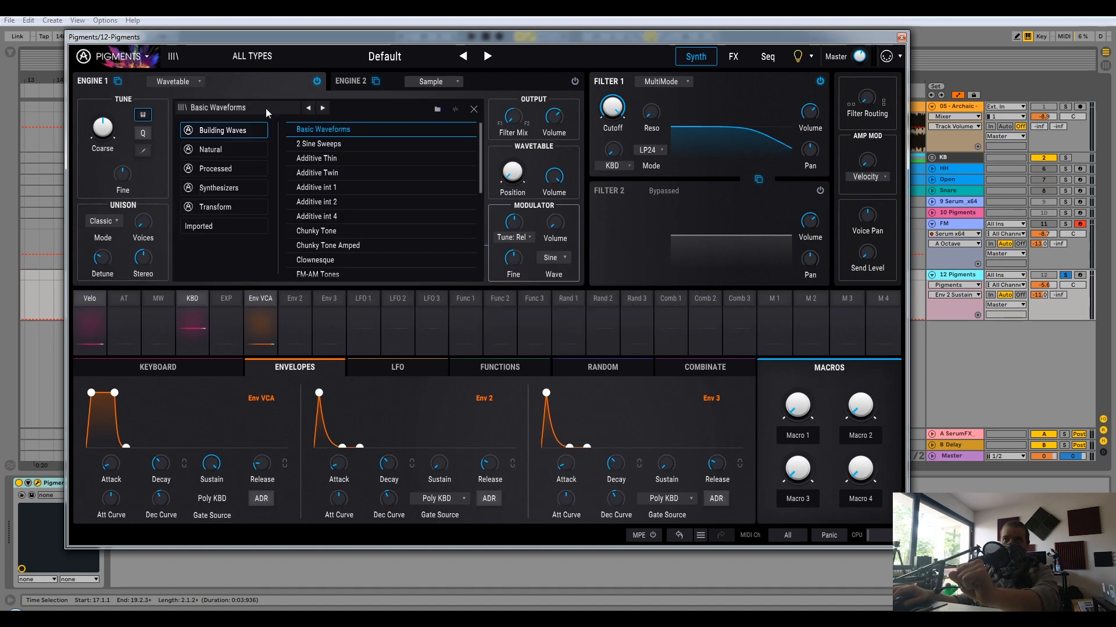
{"action": "left_click", "coordinate": [235, 195]}
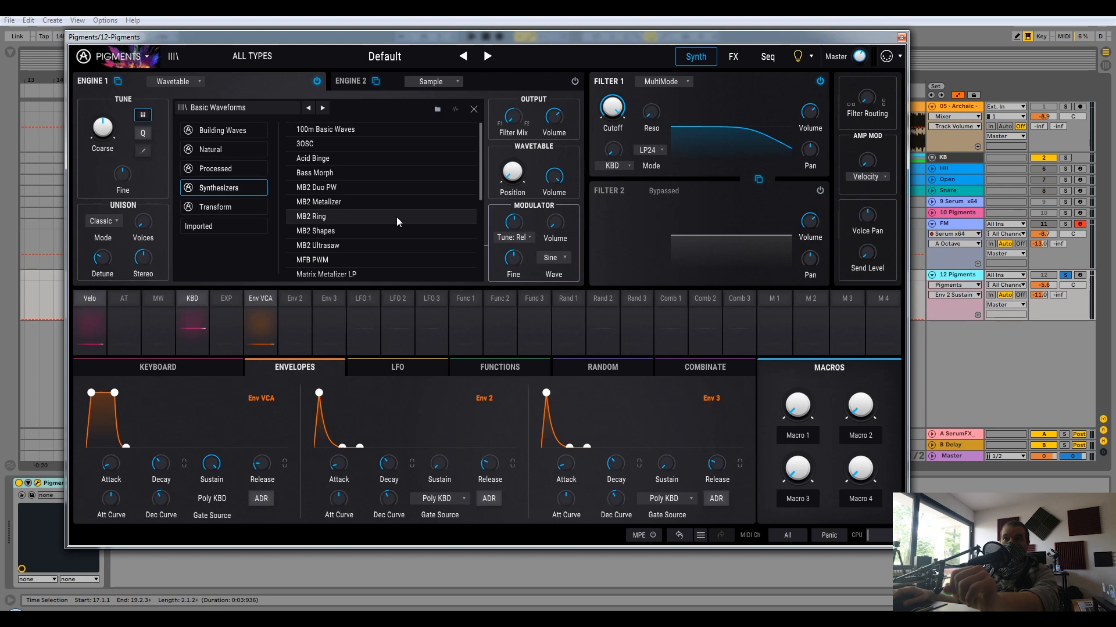
{"action": "scroll", "coordinate": [401, 219], "scroll_direction": "down", "scroll_amount": 2}
{"action": "scroll", "coordinate": [382, 180], "scroll_direction": "up", "scroll_amount": 2}
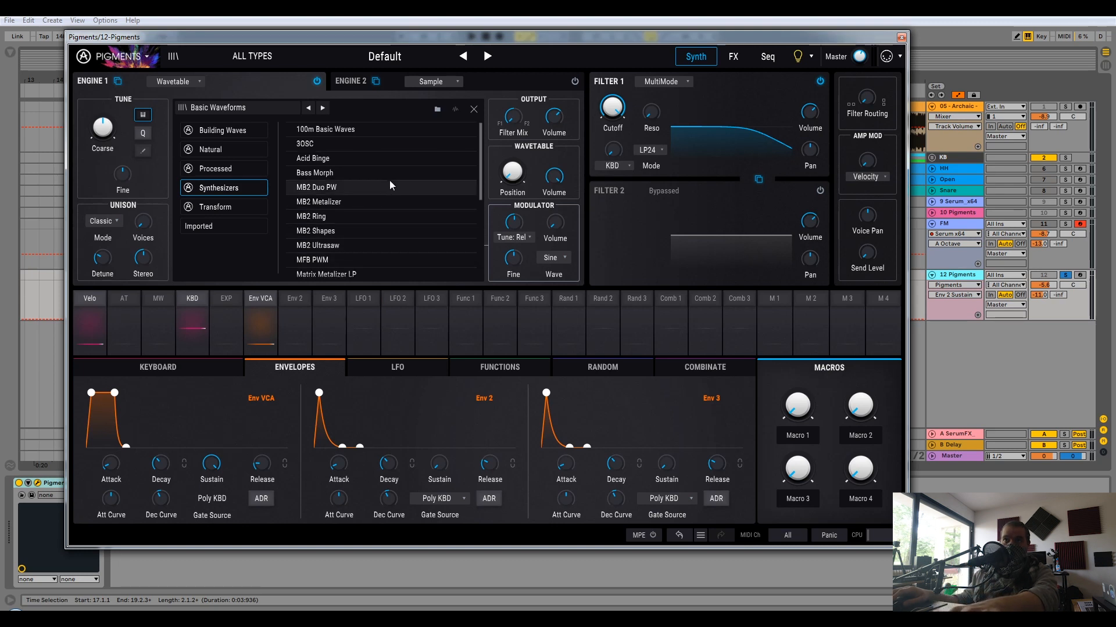
{"action": "left_click_drag", "start_coordinate": [481, 152], "coordinate": [483, 194]}
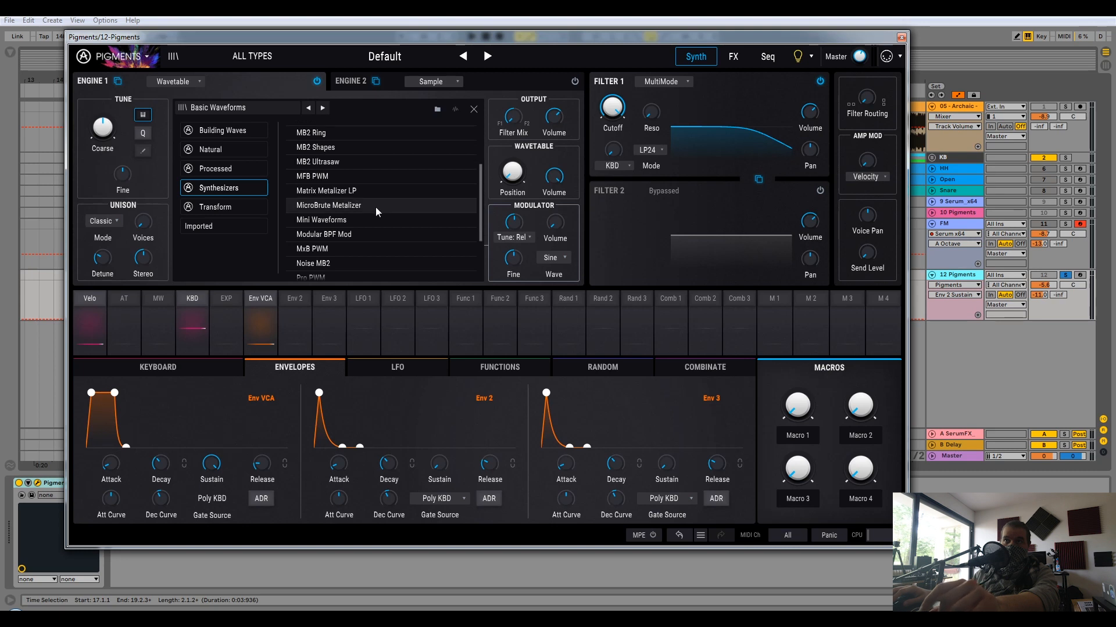
{"action": "left_click", "coordinate": [348, 204]}
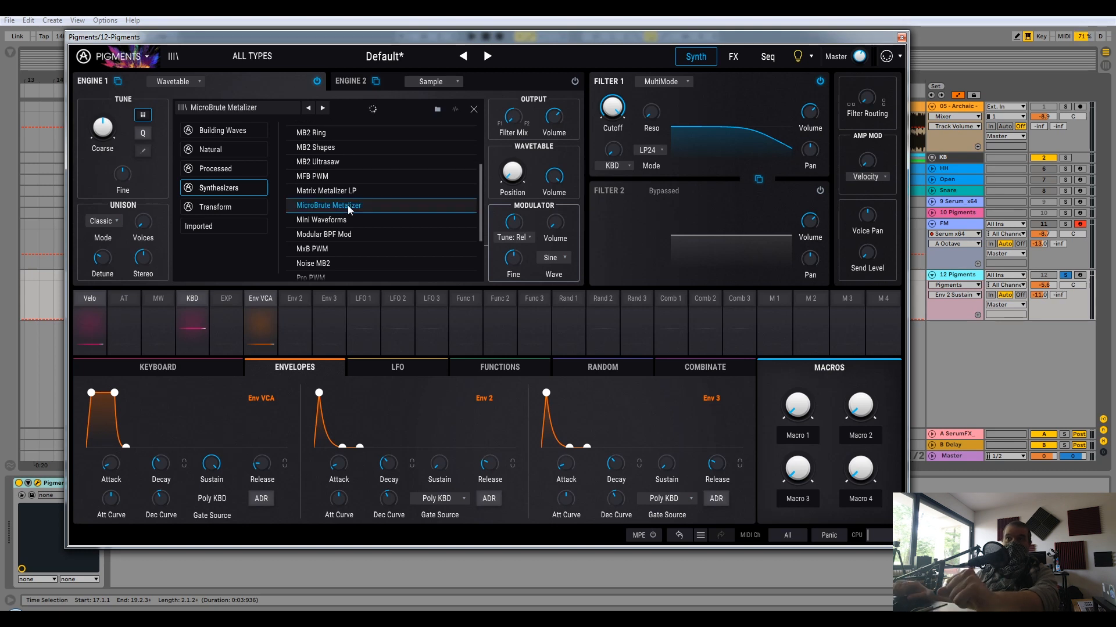
{"action": "left_click", "coordinate": [473, 108]}
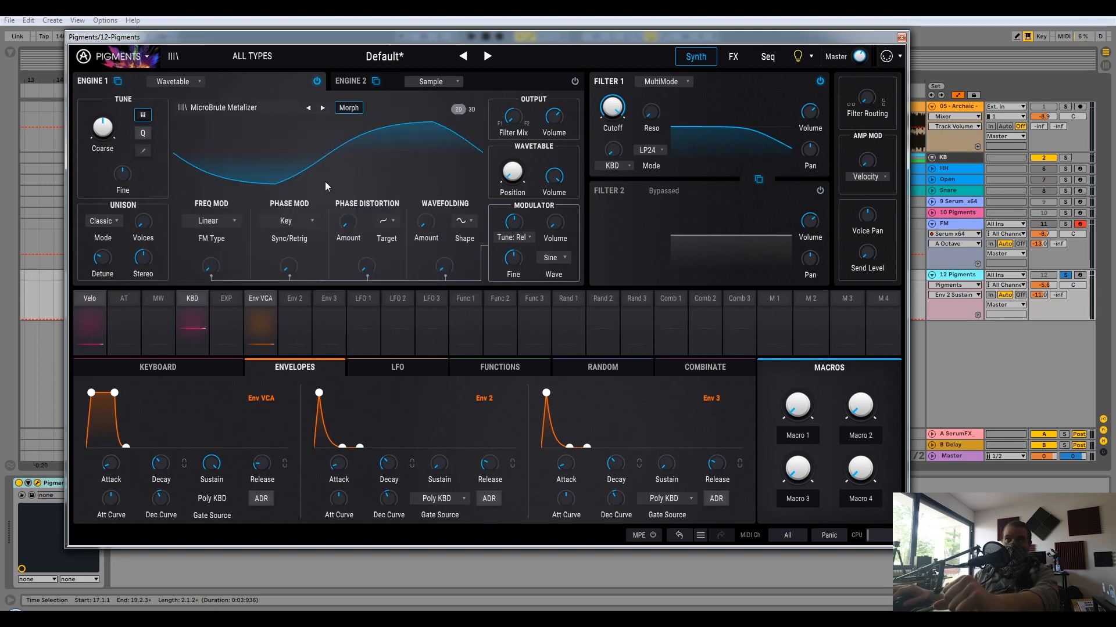
- Examine the loaded wavetable in 3D, return to the 2D display and check the wavetable position control
{"action": "left_click", "coordinate": [471, 109]}
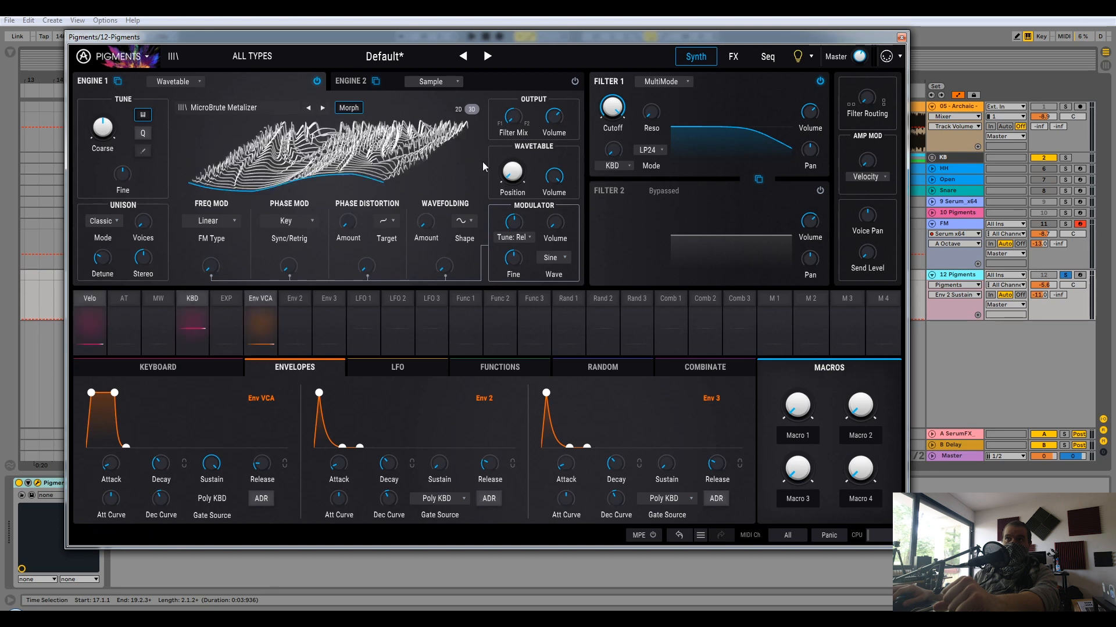
{"action": "left_click", "coordinate": [458, 109]}
{"action": "mouse_move", "coordinate": [512, 171]}
{"action": "left_mouse_down"}
{"action": "mouse_move", "coordinate": [529, 158]}
{"action": "mouse_move", "coordinate": [528, 174]}
{"action": "left_mouse_up"}
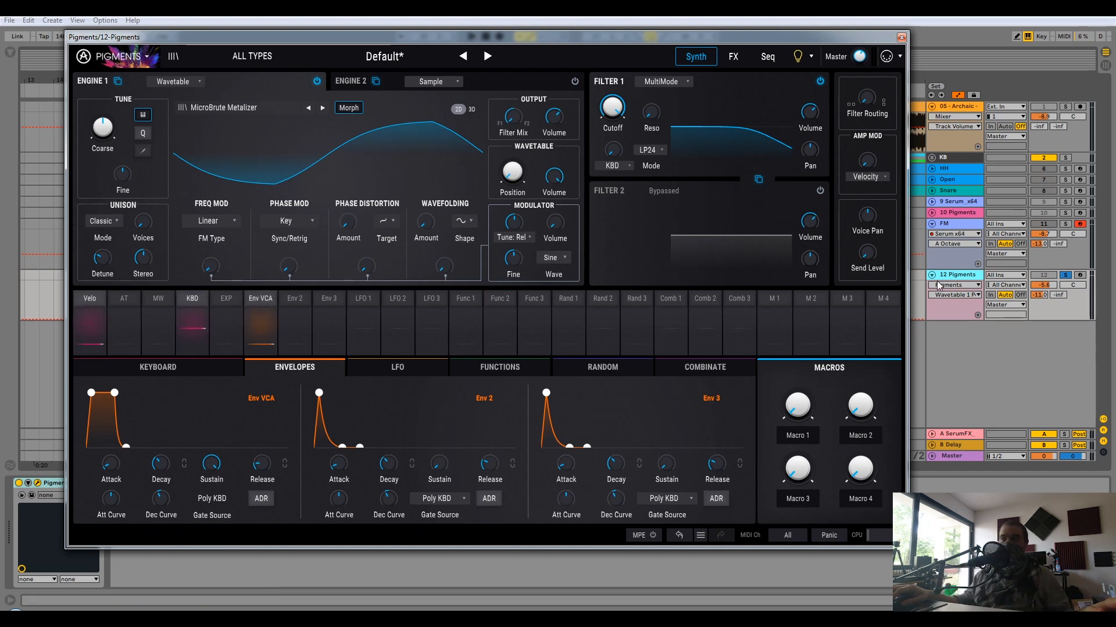
- Set the duplicated Pigments track's SerumFX send to -inf and arm the track
{"action": "left_click", "coordinate": [1037, 297]}
{"action": "double_click", "coordinate": [1044, 294]}
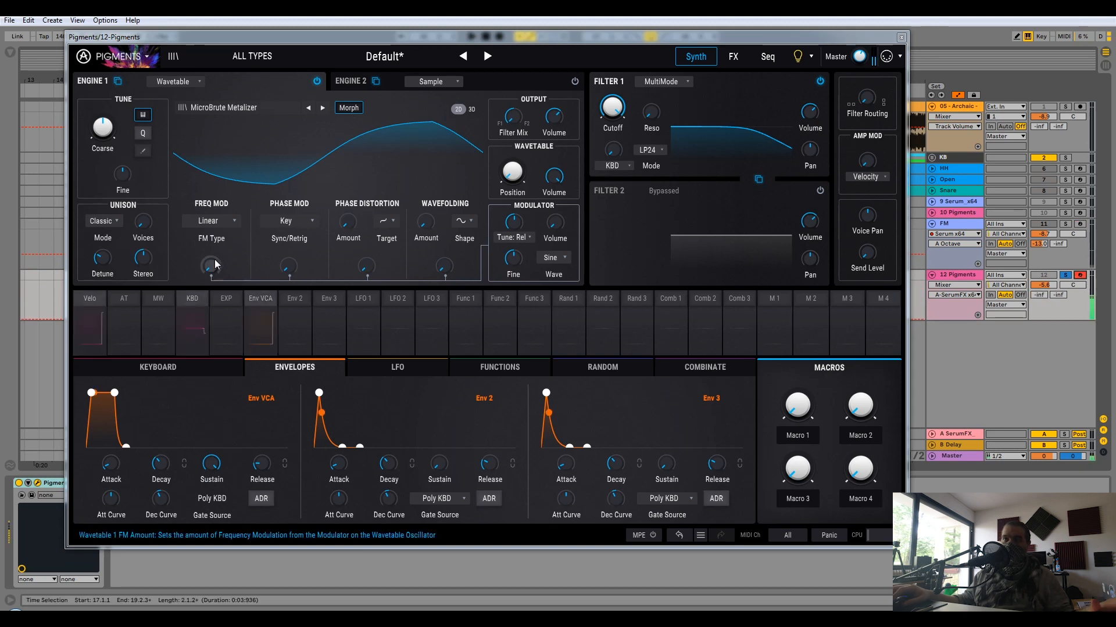
- Raise engine 1's linear frequency modulation amount and wavetable position while playing notes
{"action": "left_click_drag", "start_coordinate": [210, 266], "coordinate": [210, 237]}
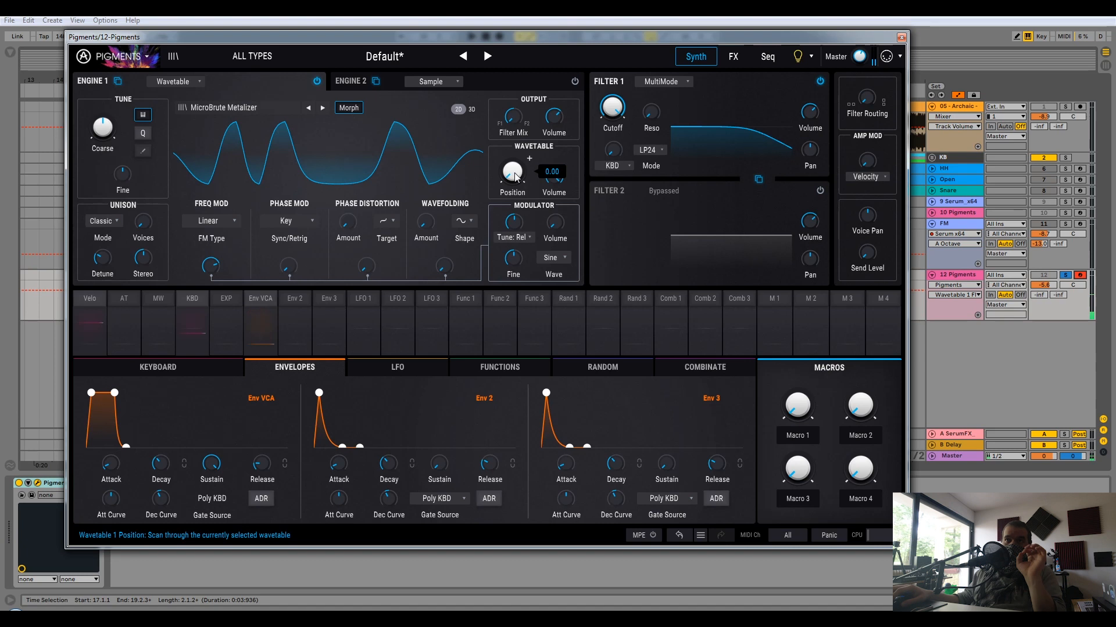
{"action": "mouse_move", "coordinate": [515, 177]}
{"action": "left_mouse_down"}
{"action": "mouse_move", "coordinate": [516, 164]}
{"action": "mouse_move", "coordinate": [509, 179]}
{"action": "left_mouse_up"}
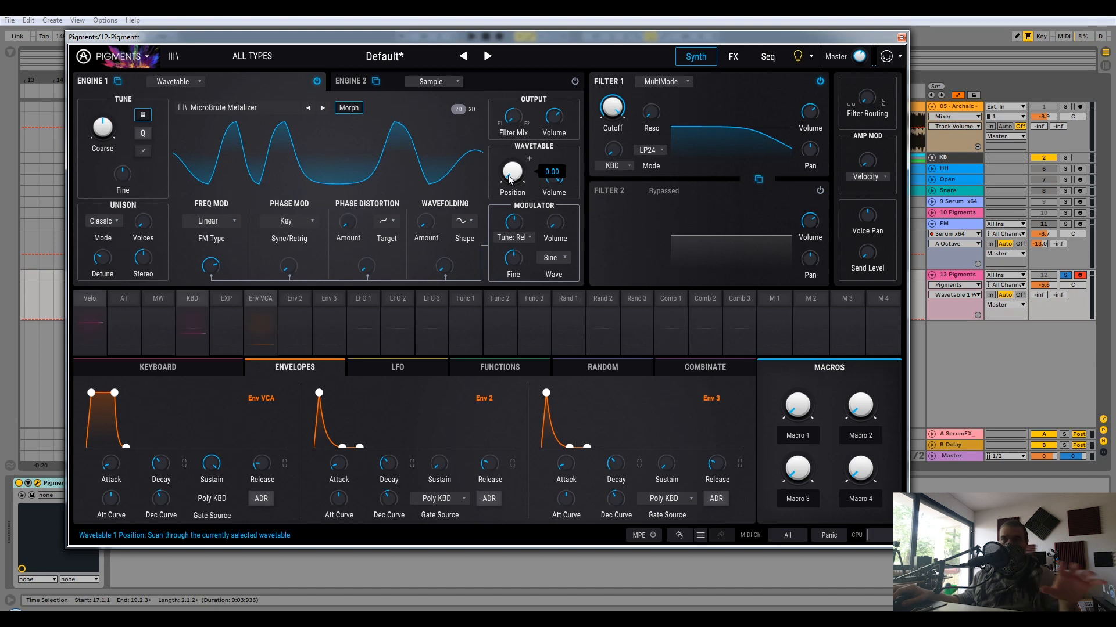
{"action": "mouse_move", "coordinate": [510, 179]}
{"action": "left_mouse_down"}
{"action": "mouse_move", "coordinate": [510, 150]}
{"action": "mouse_move", "coordinate": [510, 160]}
{"action": "left_mouse_up"}
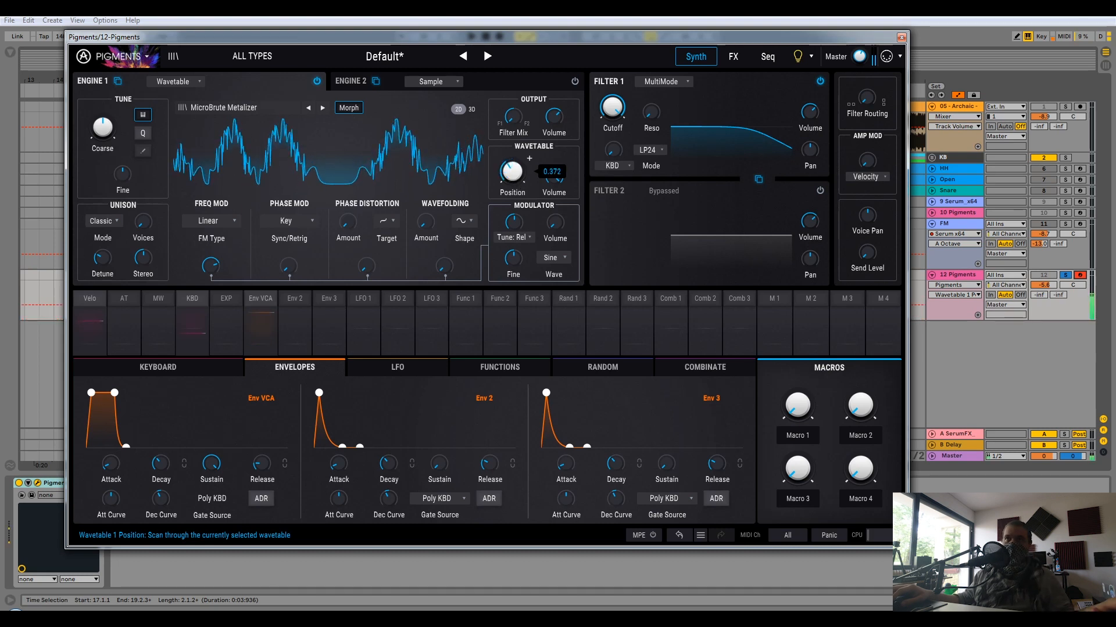
{"action": "left_click_drag", "start_coordinate": [210, 266], "coordinate": [210, 251]}
{"action": "left_click_drag", "start_coordinate": [511, 171], "coordinate": [511, 162]}
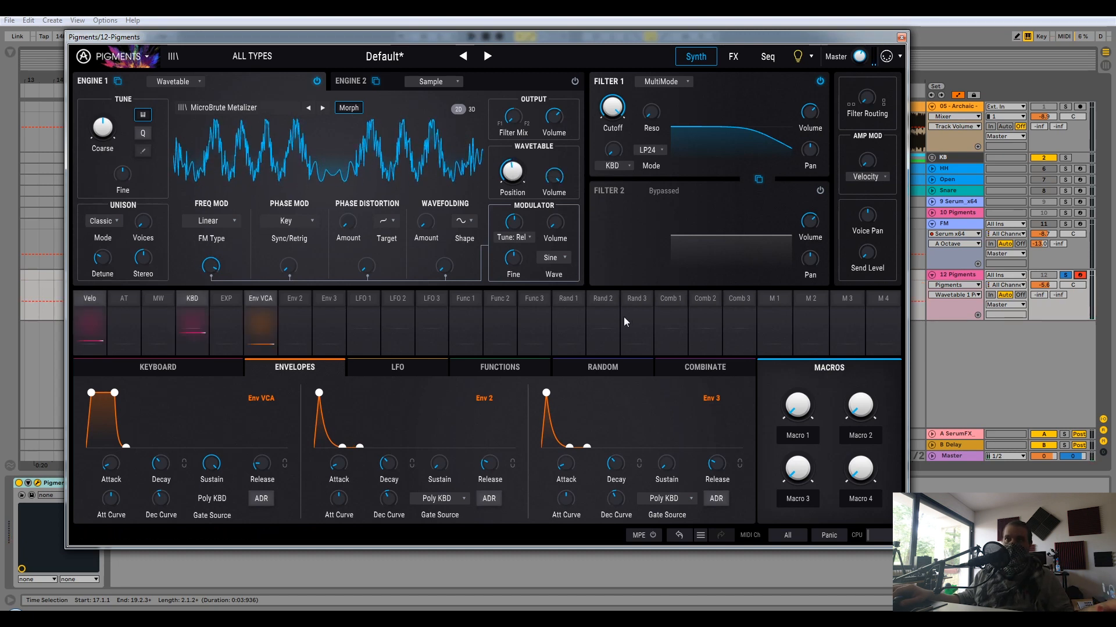
- Lower the modulator's relative tuning, audition the Triangle and Sawtooth modulator waves, and switch to Ramp
{"action": "left_click_drag", "start_coordinate": [530, 215], "coordinate": [519, 226]}
{"action": "mouse_move", "coordinate": [520, 222]}
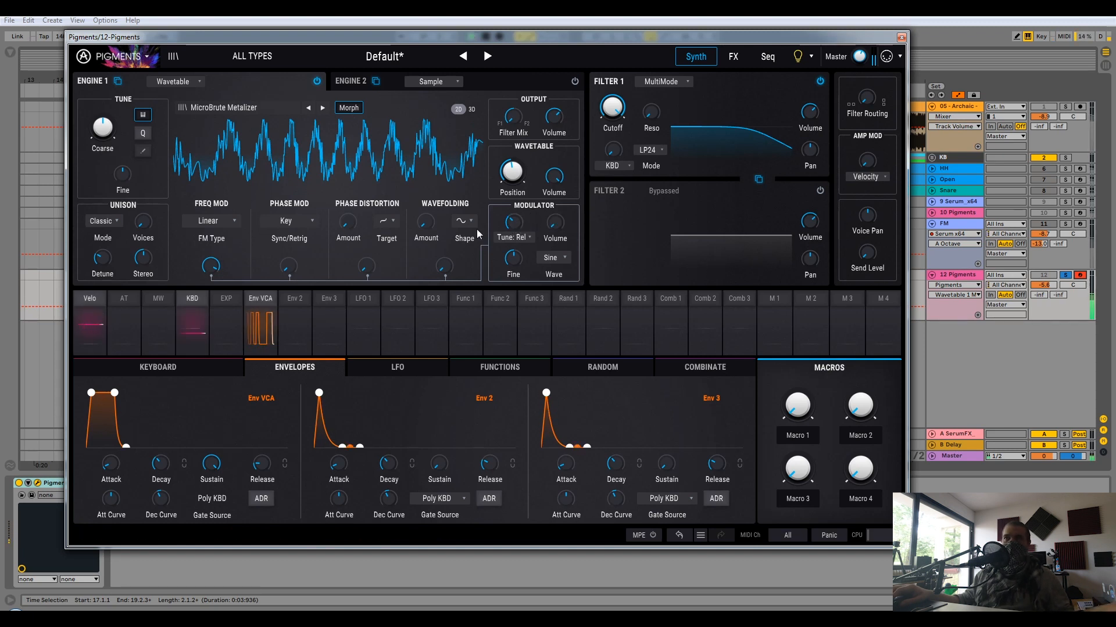
{"action": "left_click", "coordinate": [561, 259]}
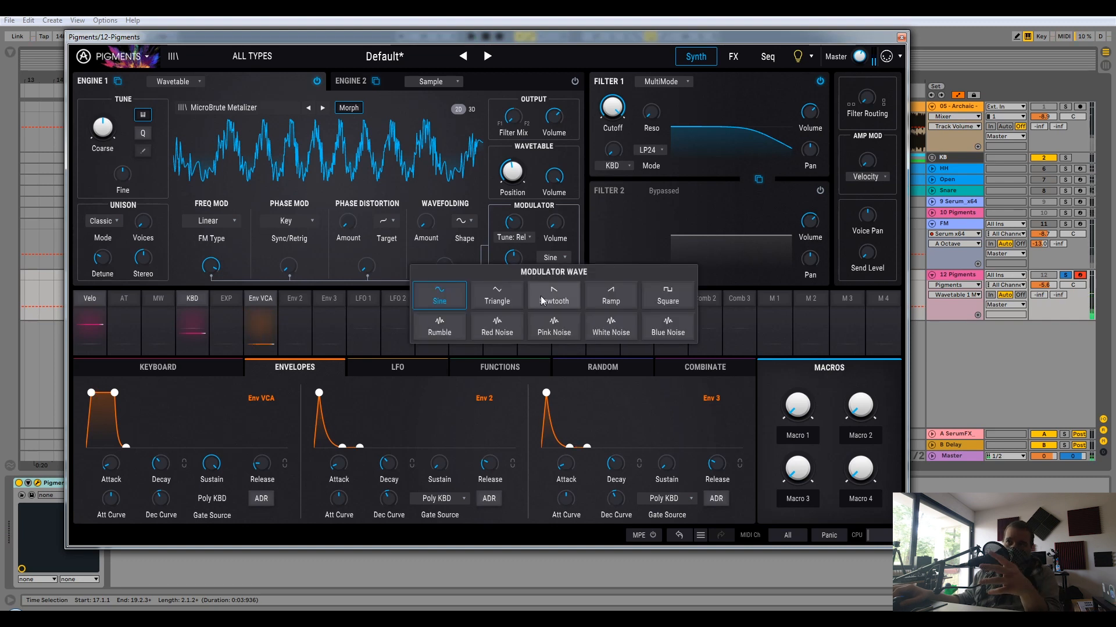
{"action": "left_click", "coordinate": [509, 298]}
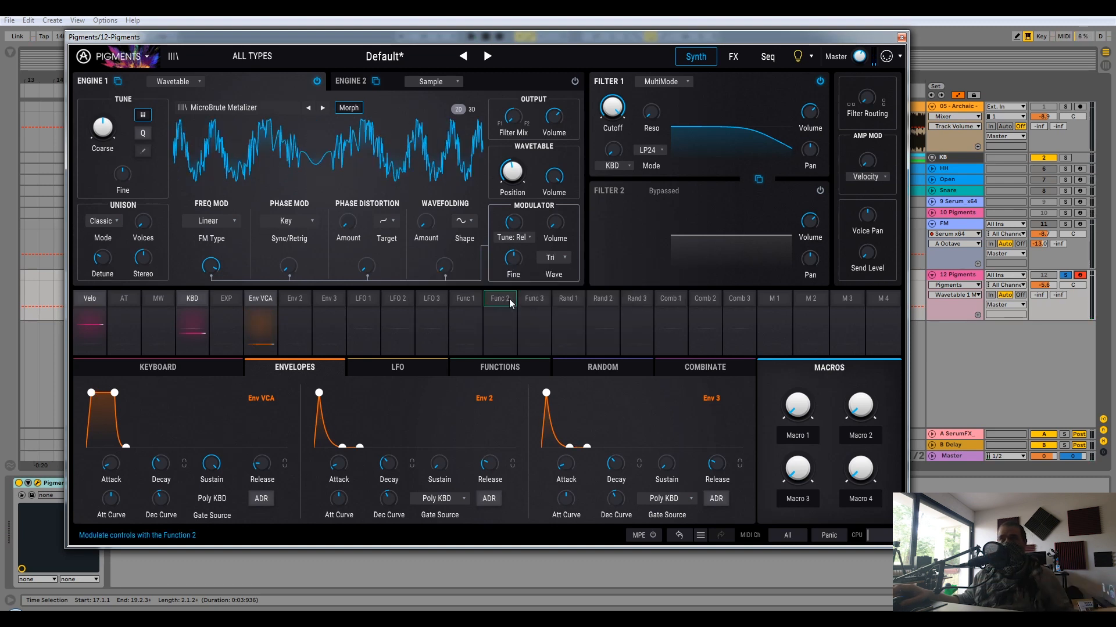
{"action": "left_click", "coordinate": [565, 258]}
{"action": "left_click", "coordinate": [555, 294]}
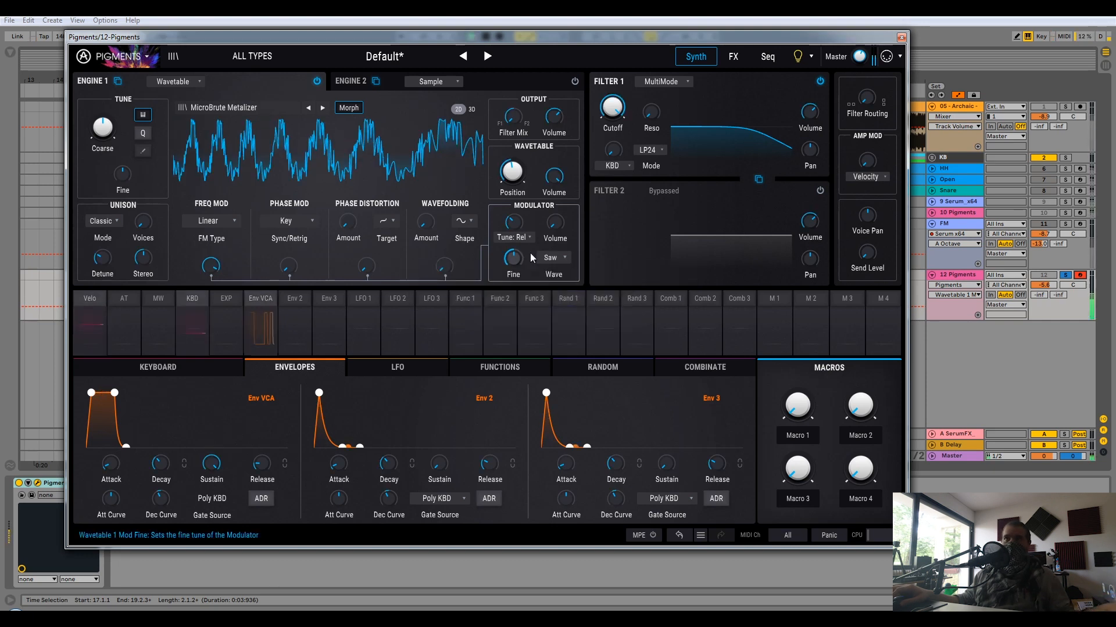
{"action": "left_click", "coordinate": [564, 257]}
{"action": "left_click", "coordinate": [599, 297]}
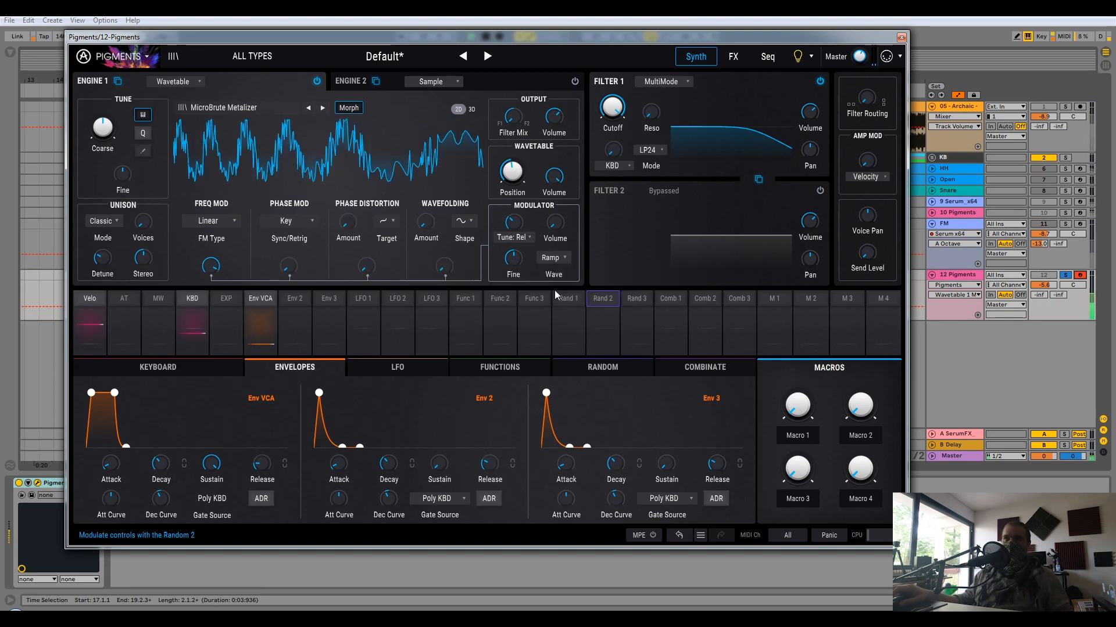
- Audition the Square modulator wave in engine 1, and then set the modulator to Sine
{"action": "left_click", "coordinate": [552, 257]}
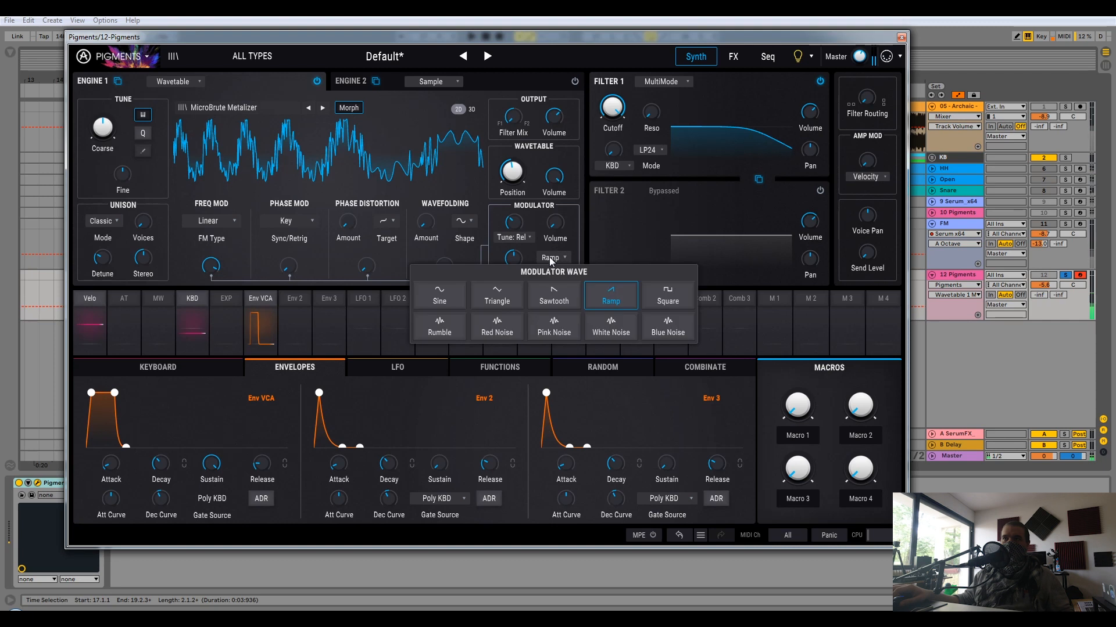
{"action": "left_click", "coordinate": [661, 294]}
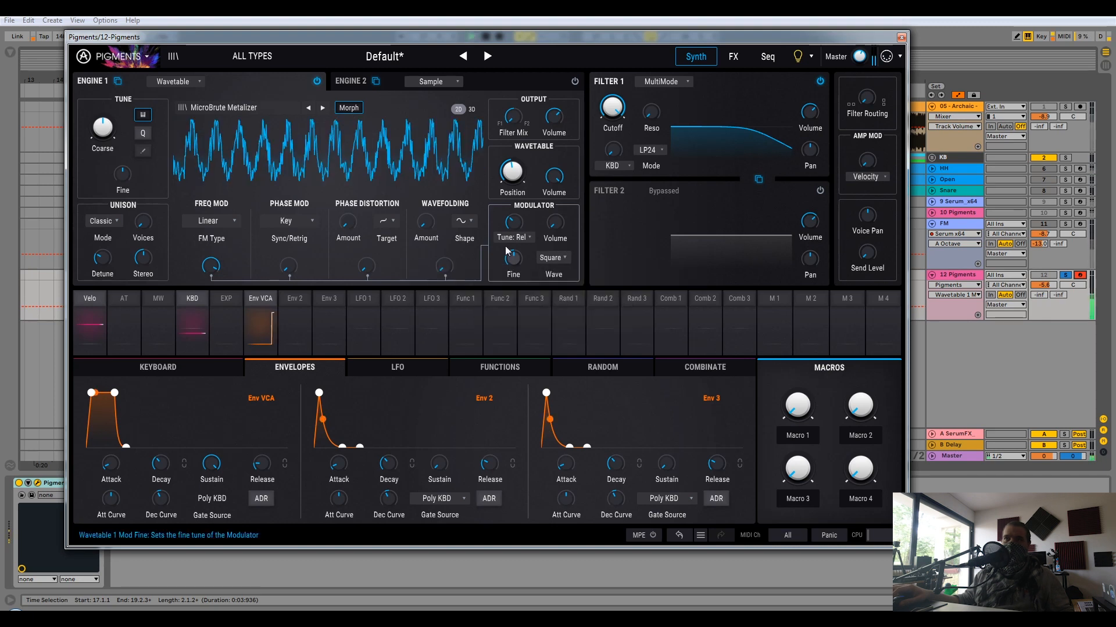
{"action": "left_click", "coordinate": [555, 257]}
{"action": "left_click", "coordinate": [439, 295]}
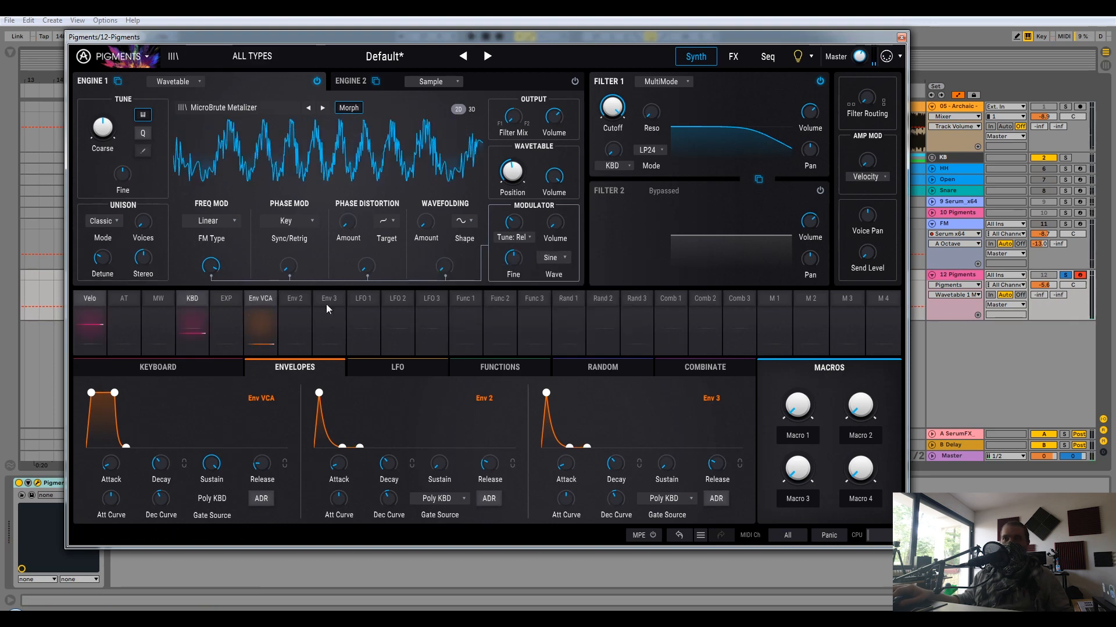
- Set engine 1's phase modulation sync source to Self and fine-tune the wavetable position while playing notes
{"action": "left_click", "coordinate": [301, 231]}
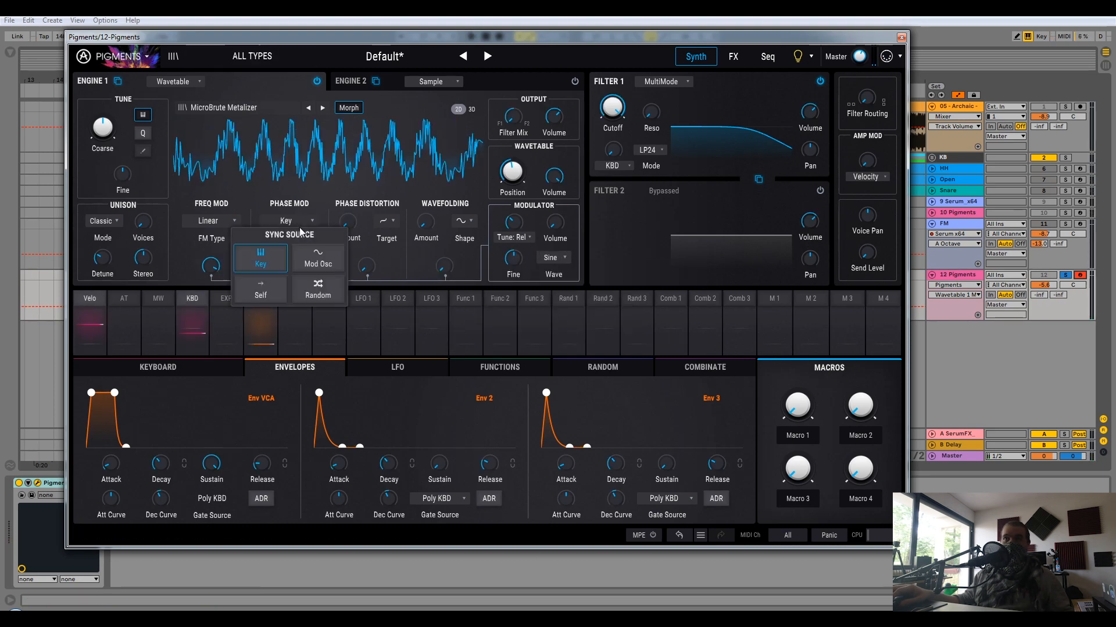
{"action": "left_click", "coordinate": [228, 359]}
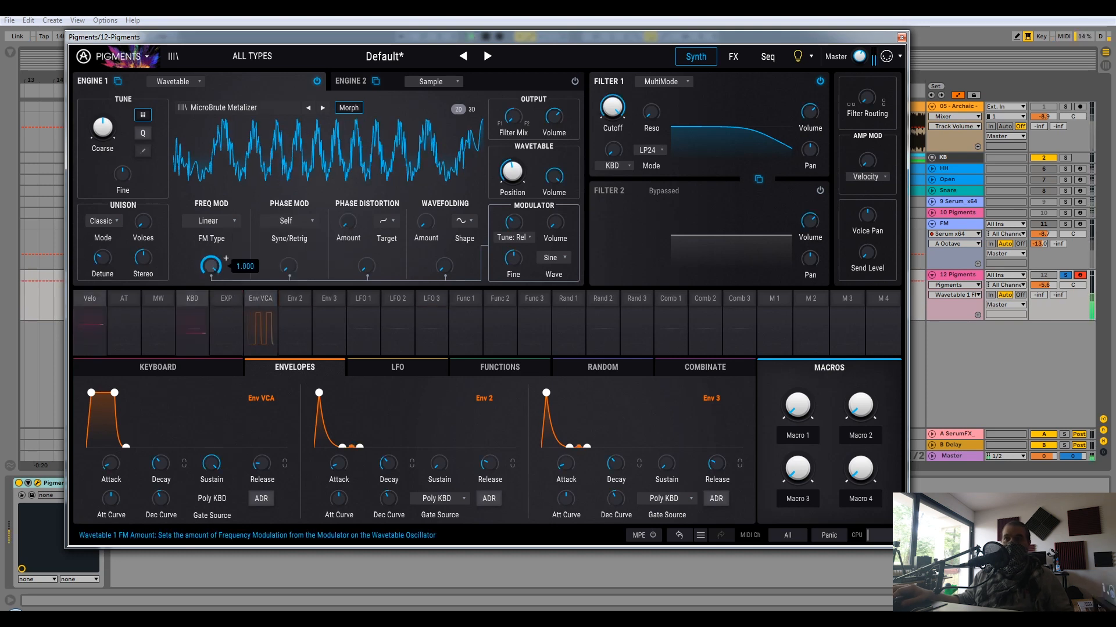
{"action": "mouse_move", "coordinate": [512, 172]}
{"action": "left_mouse_down"}
{"action": "mouse_move", "coordinate": [512, 190]}
{"action": "mouse_move", "coordinate": [511, 177]}
{"action": "left_mouse_up"}
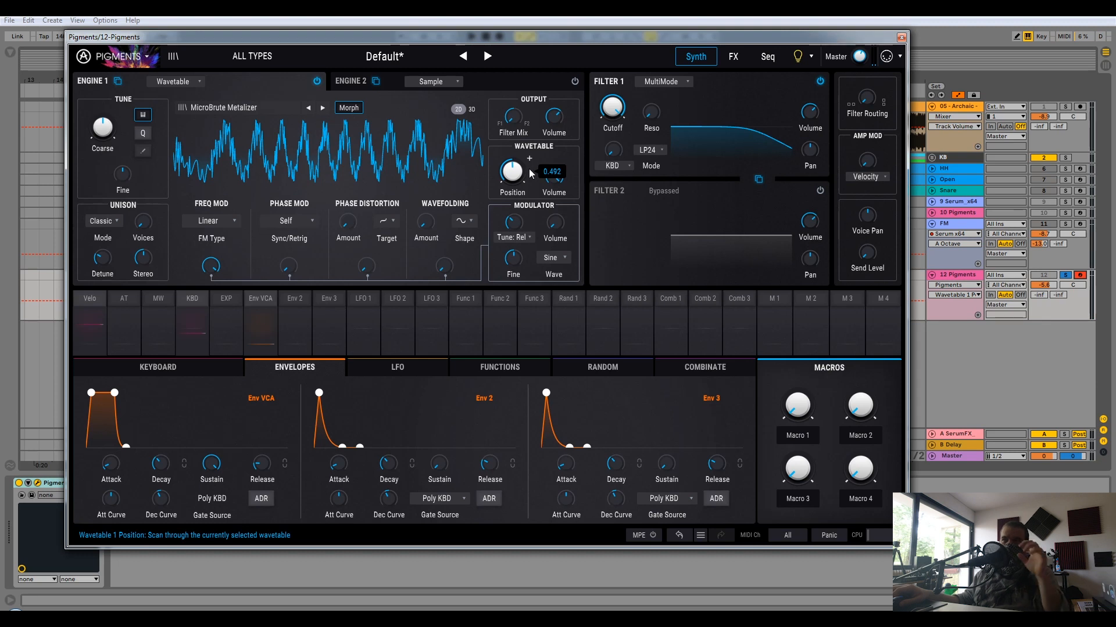
{"action": "mouse_move", "coordinate": [512, 172]}
{"action": "left_mouse_down"}
{"action": "mouse_move", "coordinate": [511, 152]}
{"action": "mouse_move", "coordinate": [510, 176]}
{"action": "left_mouse_up"}
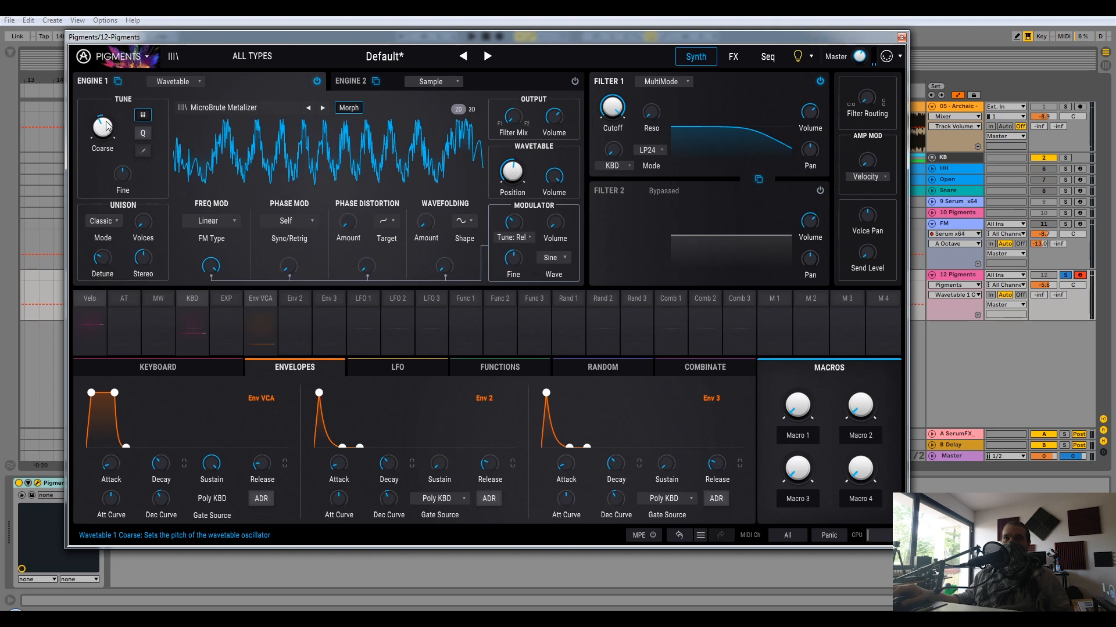
{"action": "mouse_move", "coordinate": [519, 222]}
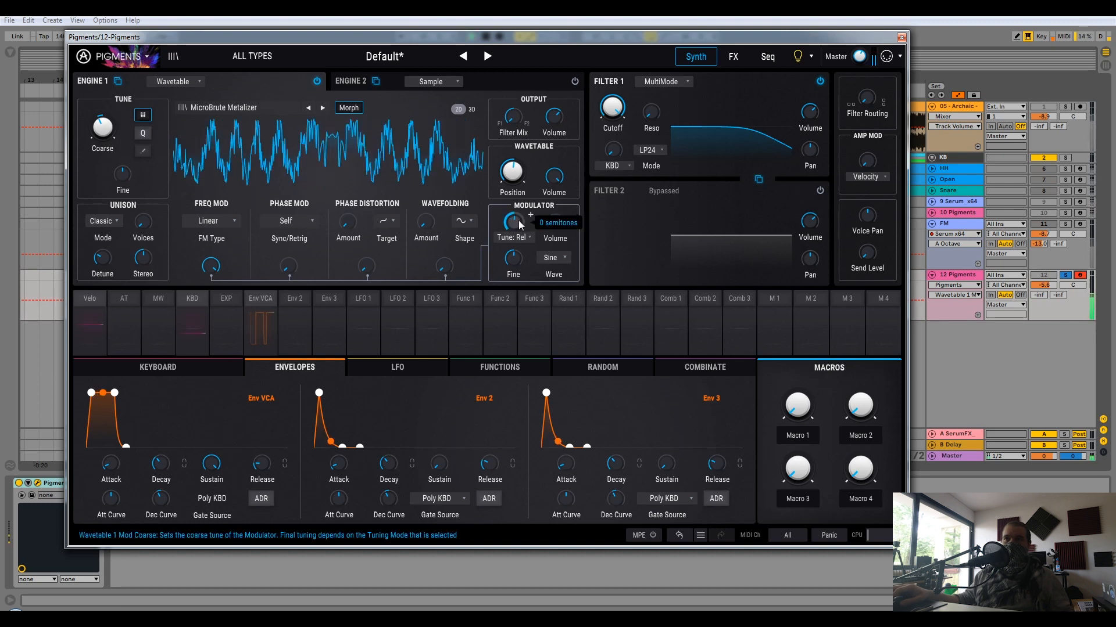
{"action": "mouse_move", "coordinate": [112, 128]}
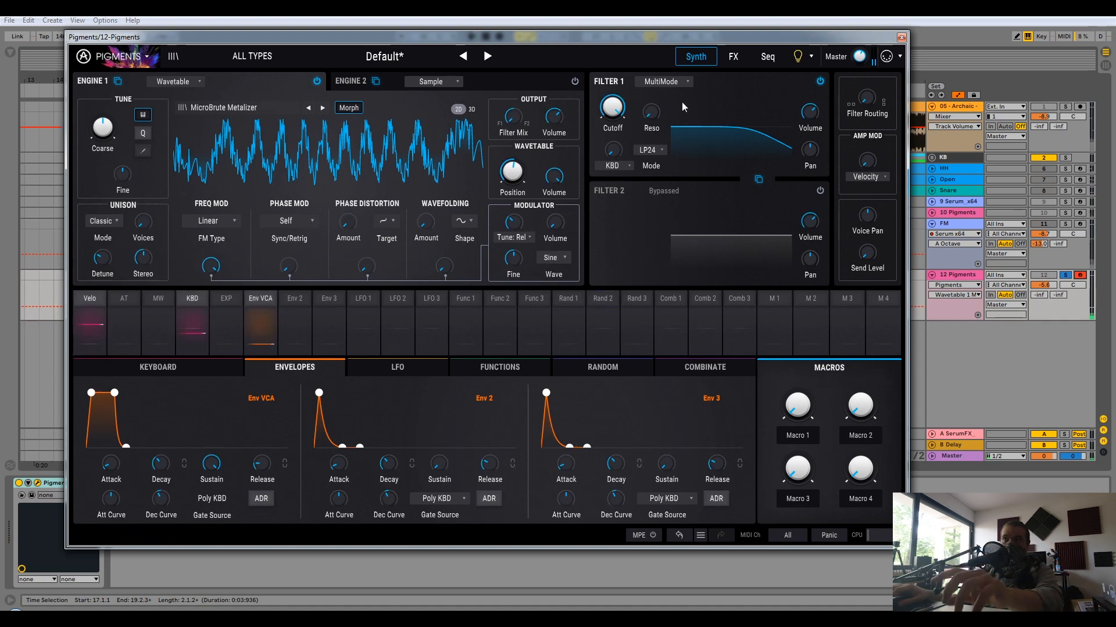
- Keep Filter 1 on MultiMode, switch its mode to HP24, and adjust its cutoff and resonance
{"action": "left_click", "coordinate": [675, 79]}
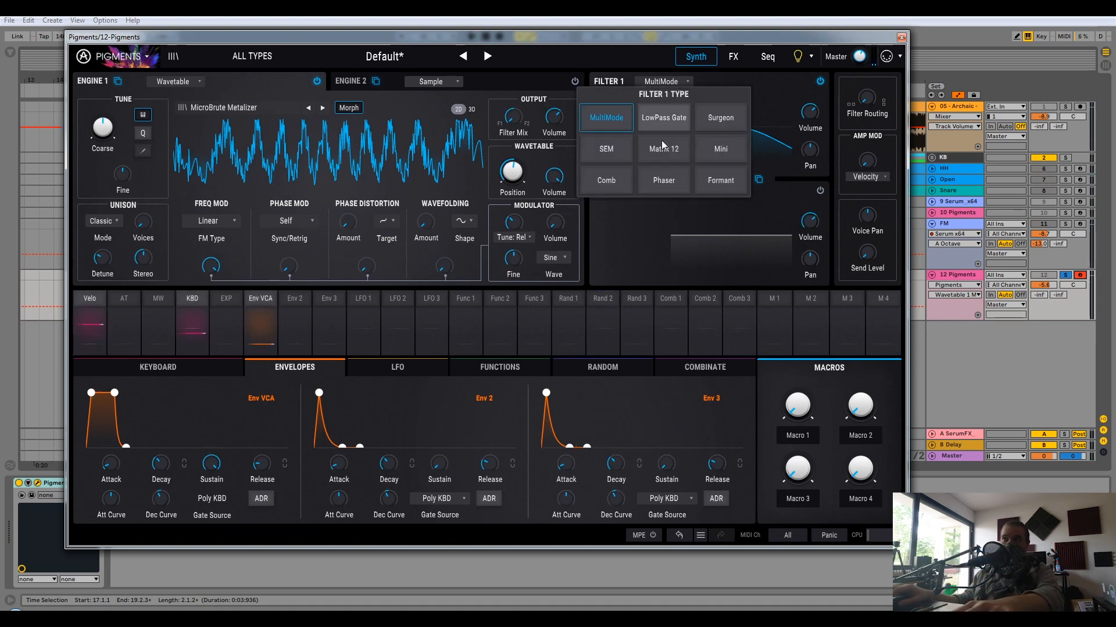
{"action": "left_click", "coordinate": [596, 129]}
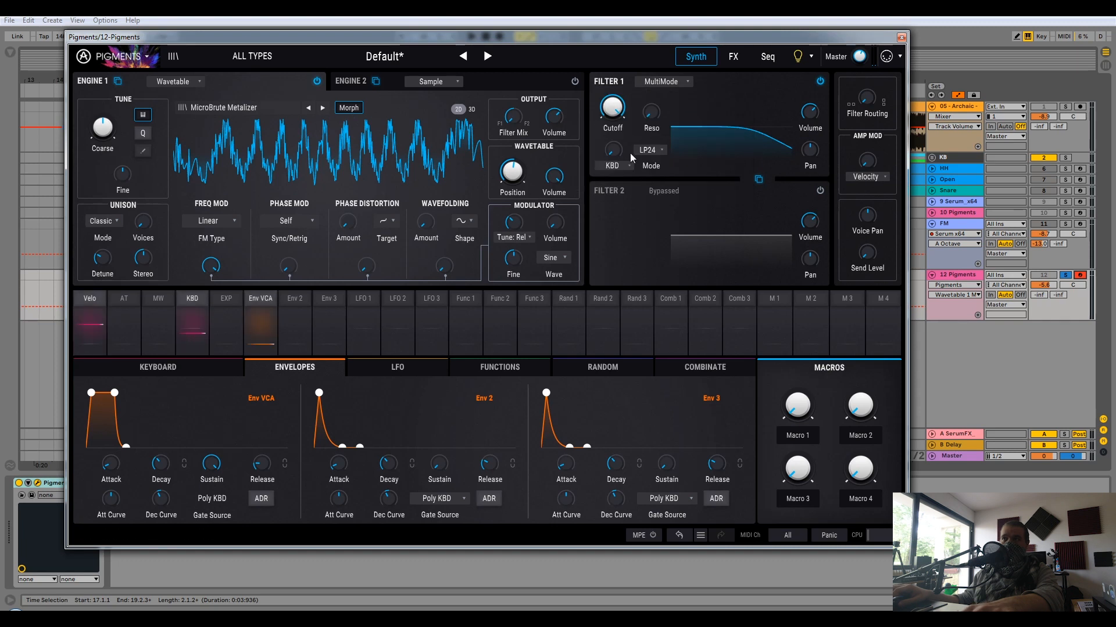
{"action": "left_click", "coordinate": [649, 151]}
{"action": "left_click", "coordinate": [674, 219]}
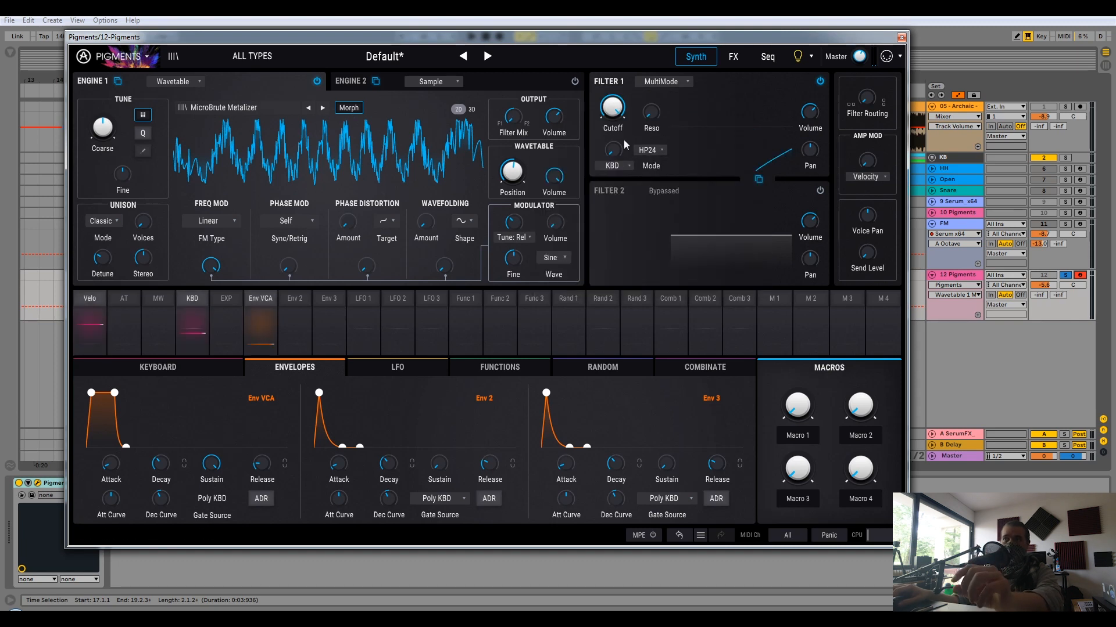
{"action": "mouse_move", "coordinate": [614, 110]}
{"action": "left_mouse_down"}
{"action": "mouse_move", "coordinate": [616, 124]}
{"action": "mouse_move", "coordinate": [651, 100]}
{"action": "mouse_move", "coordinate": [609, 110]}
{"action": "mouse_move", "coordinate": [609, 76]}
{"action": "mouse_move", "coordinate": [609, 104]}
{"action": "left_mouse_up"}
- Show the FM track's Fil Cutoff automation and copy its curve from bar 17 to bar 19
{"action": "left_click_drag", "start_coordinate": [520, 41], "coordinate": [618, 331]}
{"action": "left_click", "coordinate": [963, 225]}
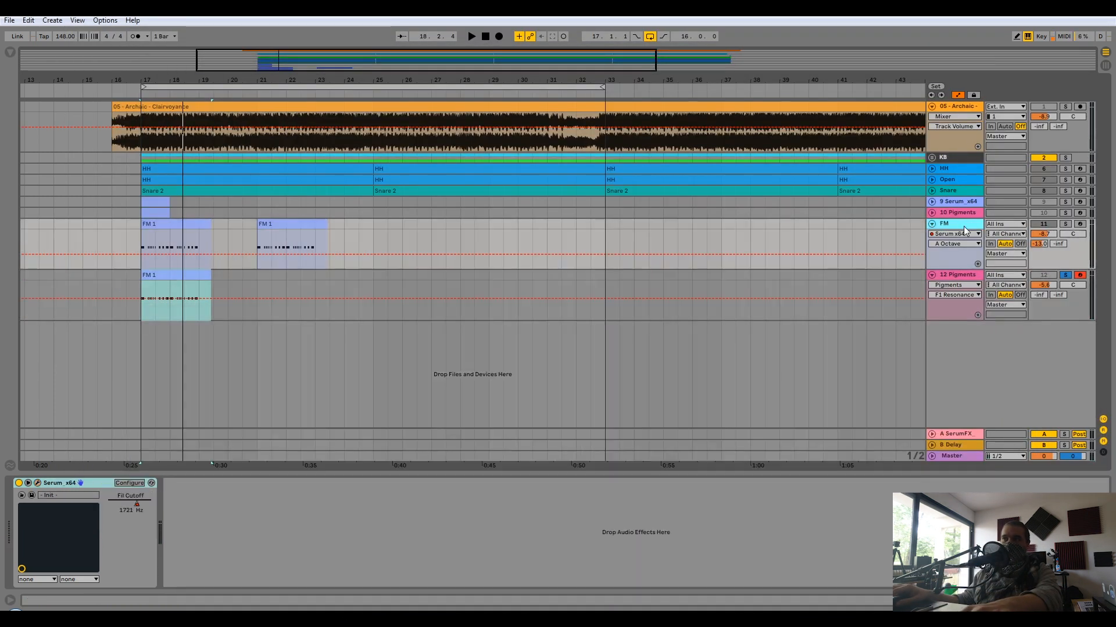
{"action": "left_click", "coordinate": [961, 234]}
{"action": "left_click", "coordinate": [961, 251]}
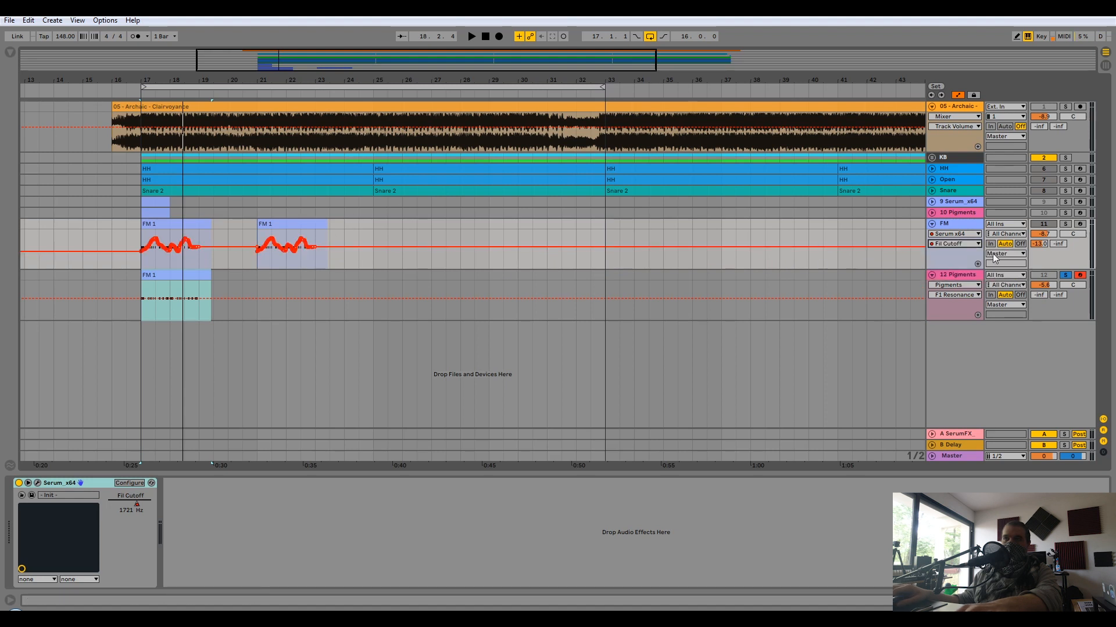
{"action": "left_click_drag", "start_coordinate": [198, 265], "coordinate": [140, 260]}
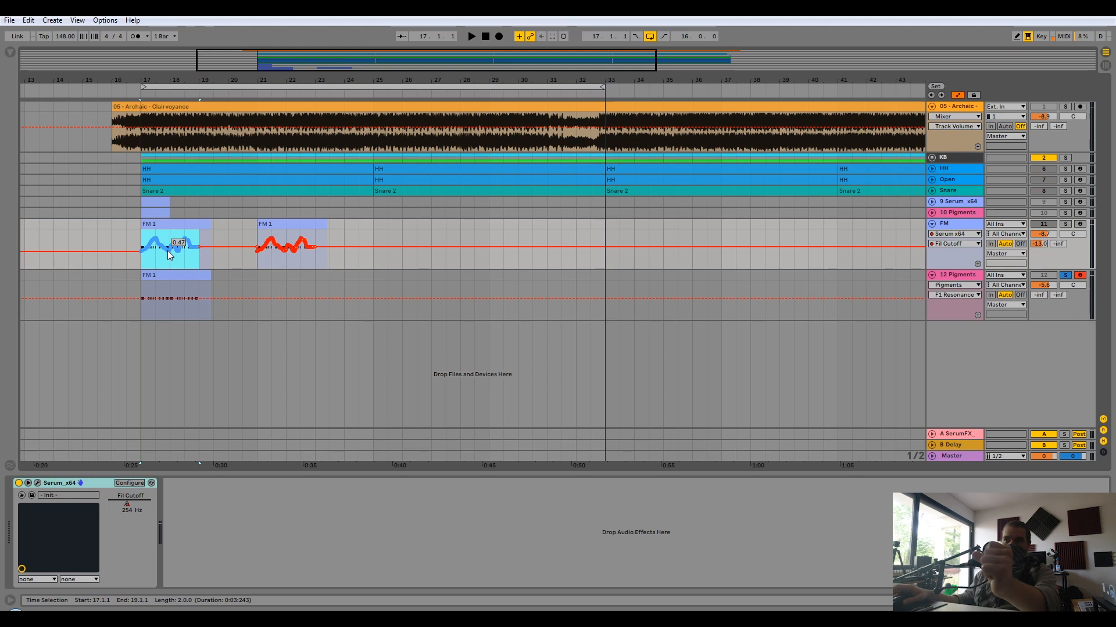
- Add Filter 1's cutoff to the Pigments device's configured parameters on track 12
{"action": "left_click", "coordinate": [965, 280]}
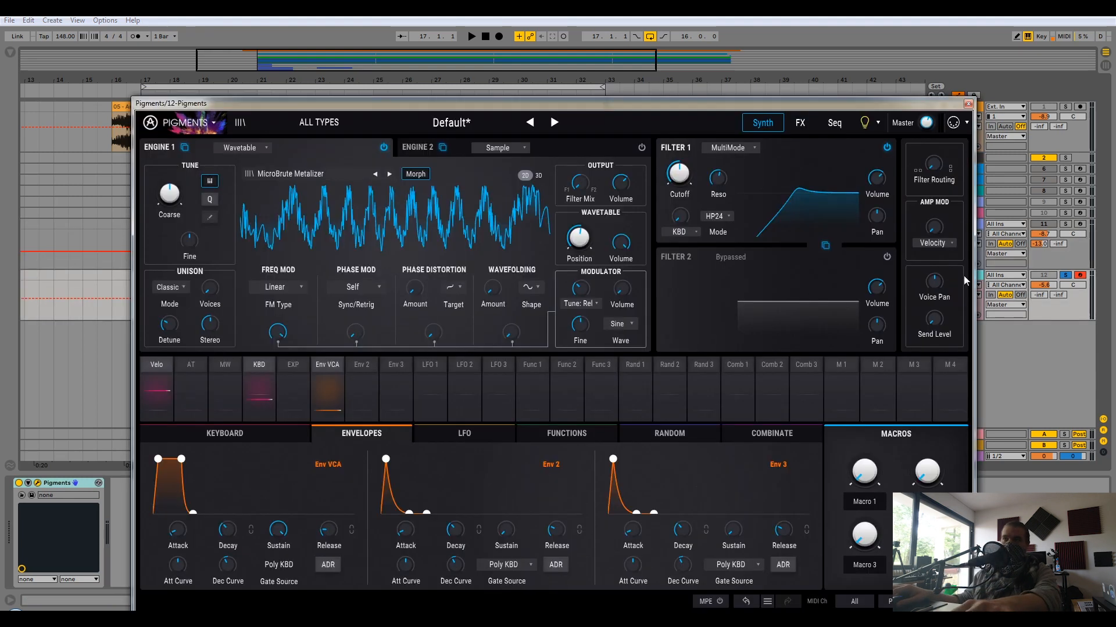
{"action": "left_click", "coordinate": [28, 483]}
{"action": "left_click", "coordinate": [121, 483]}
{"action": "left_click_drag", "start_coordinate": [689, 188], "coordinate": [689, 192]}
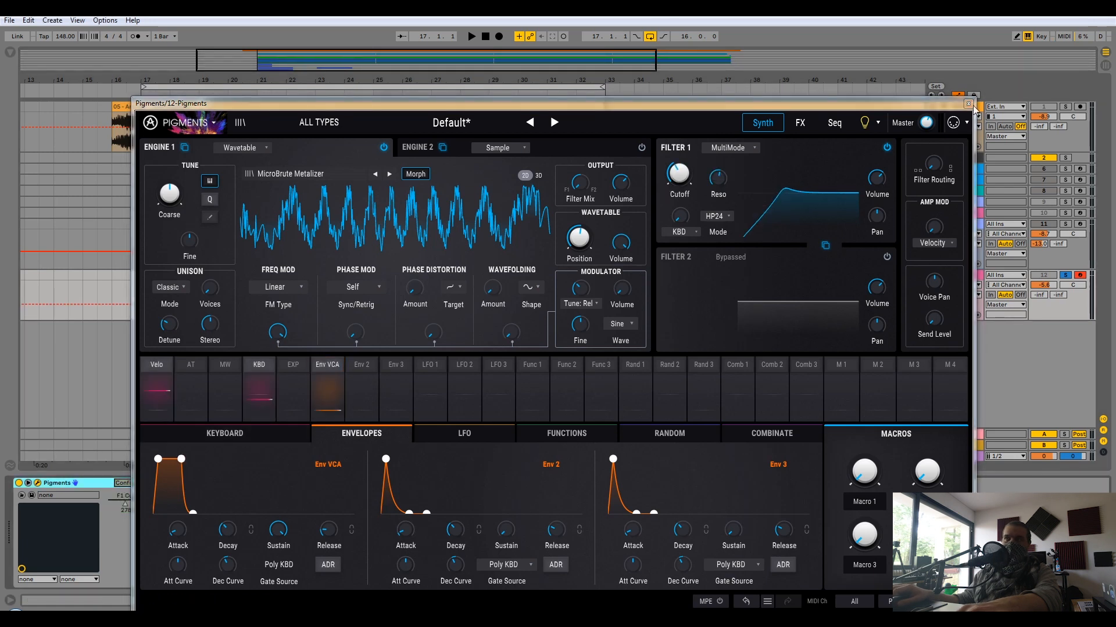
- Show the F1 Cutoff automation on the 12 Pigments track and paste the copied curve at bar 17
{"action": "left_click", "coordinate": [968, 104]}
{"action": "mouse_move", "coordinate": [125, 503]}
{"action": "left_mouse_down"}
{"action": "mouse_move", "coordinate": [151, 501]}
{"action": "mouse_move", "coordinate": [131, 502]}
{"action": "left_mouse_up"}
{"action": "right_click", "coordinate": [131, 502]}
{"action": "left_click", "coordinate": [165, 508]}
{"action": "left_click", "coordinate": [140, 311]}
{"action": "key", "text": "ctrl+v"}
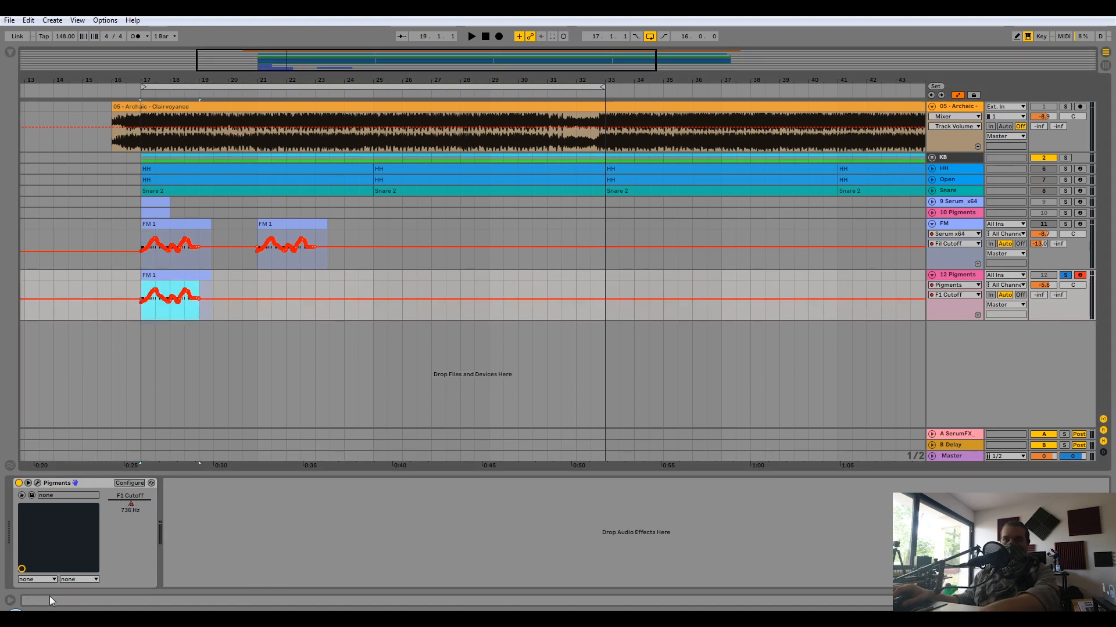
- Play the loop, raise the 12 Pigments track's SerumFX send, and reopen the Pigments editor
{"action": "key", "text": "space"}
{"action": "left_click_drag", "start_coordinate": [1038, 295], "coordinate": [1039, 264]}
{"action": "left_click", "coordinate": [38, 483]}
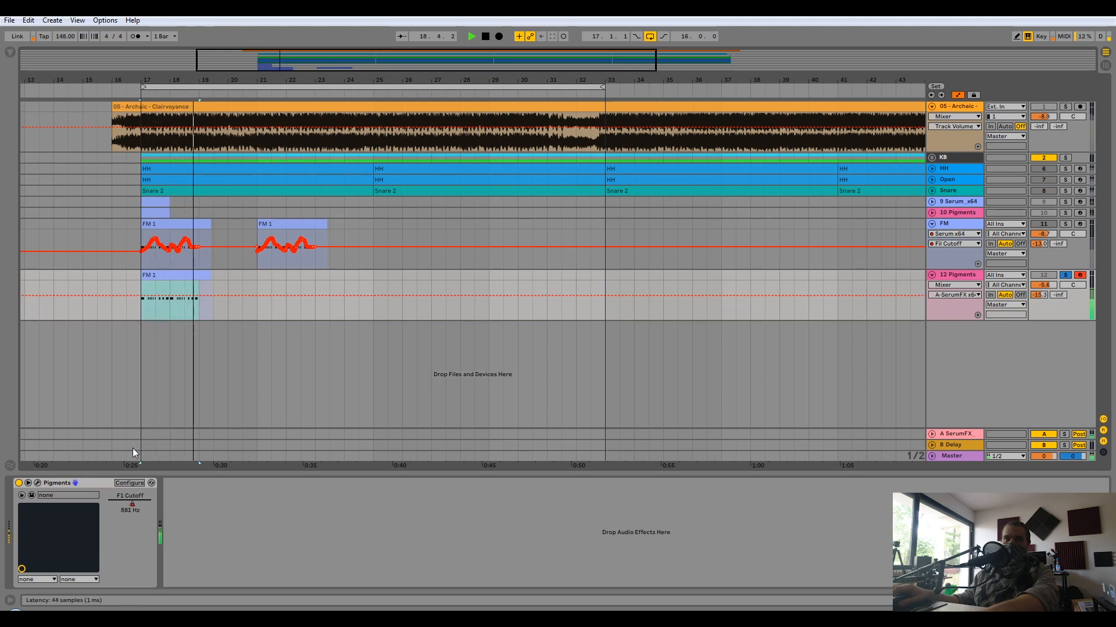
- Lower the modulator's relative tuning and audition the Sawtooth and Triangle modulator waves during playback
{"action": "left_click_drag", "start_coordinate": [578, 292], "coordinate": [577, 309]}
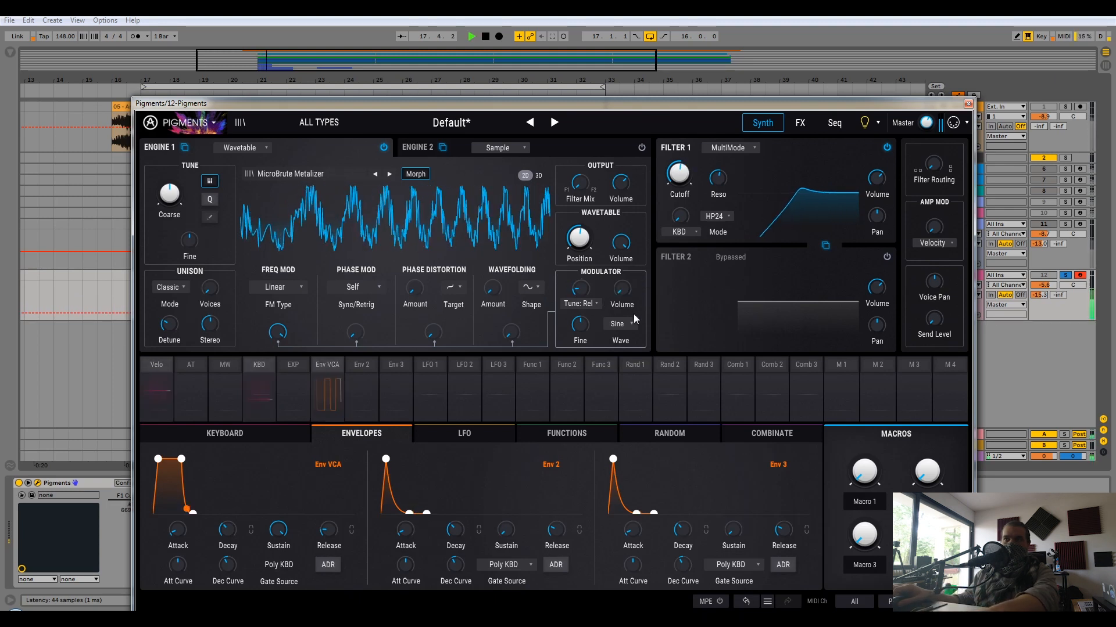
{"action": "left_click", "coordinate": [620, 324]}
{"action": "left_click", "coordinate": [615, 353]}
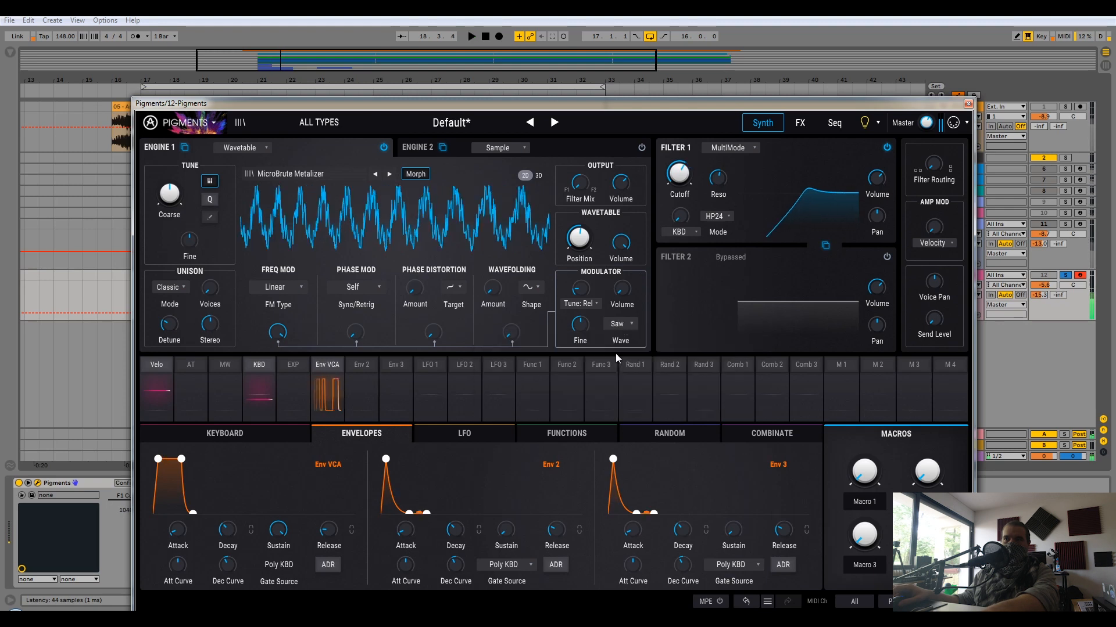
{"action": "left_click", "coordinate": [627, 324]}
{"action": "left_click", "coordinate": [563, 363]}
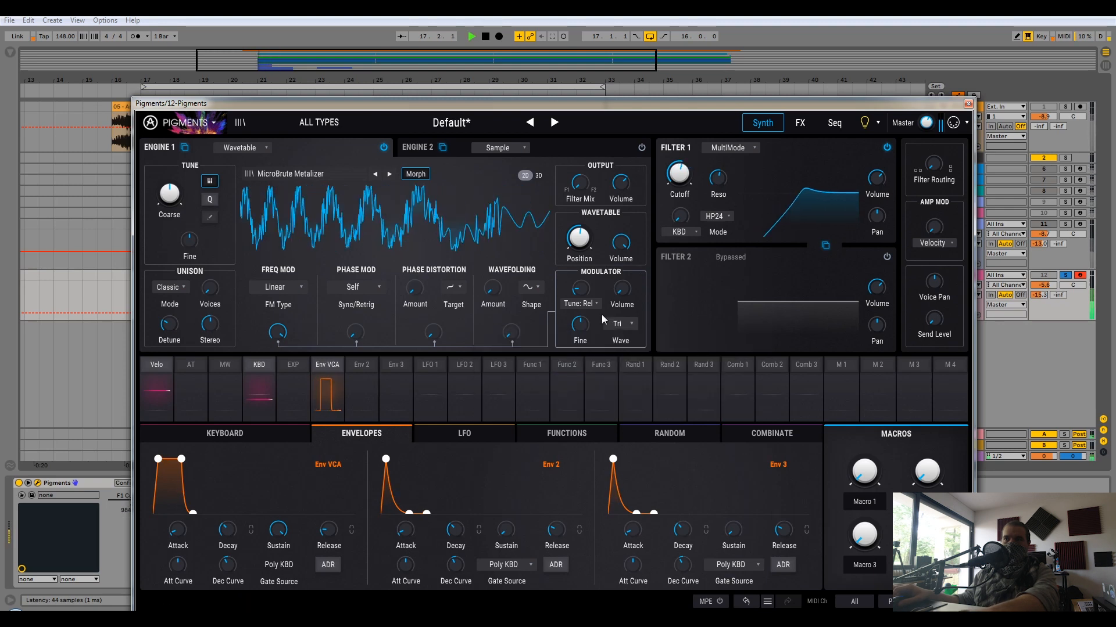
{"action": "key", "text": "space"}
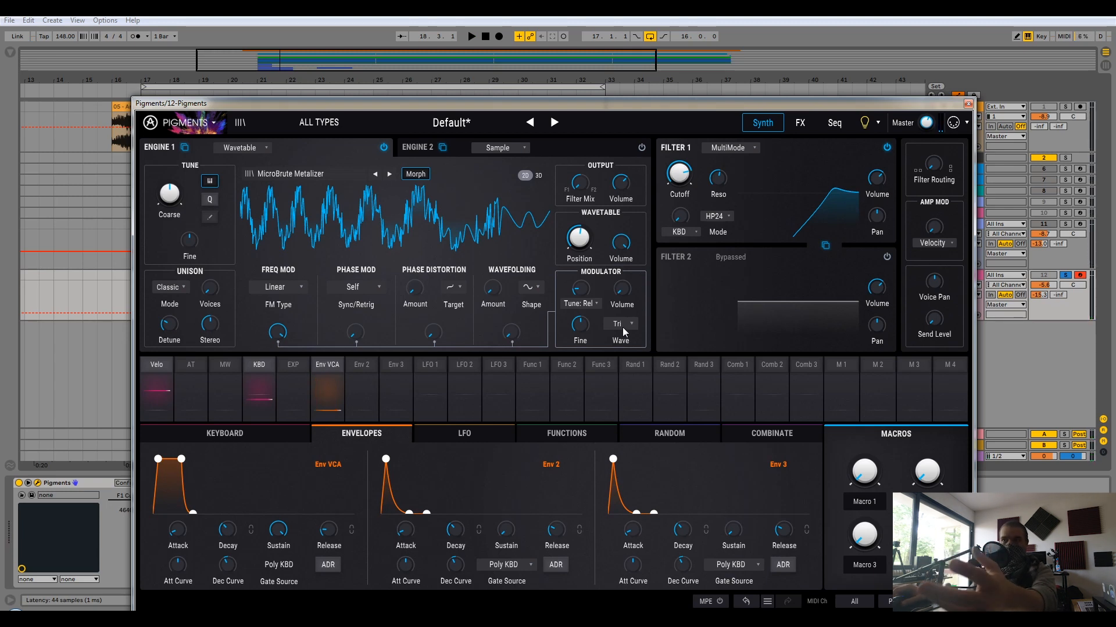
- Compare the Sine and Triangle modulator waves against the loop and settle on Sine
{"action": "left_click", "coordinate": [622, 326]}
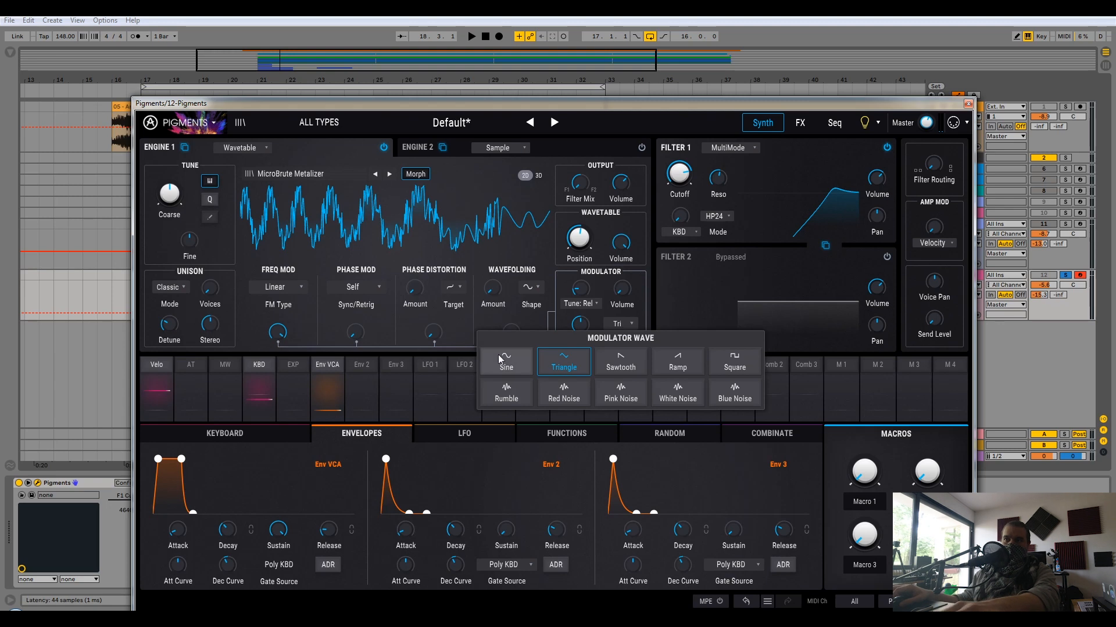
{"action": "key", "text": "space"}
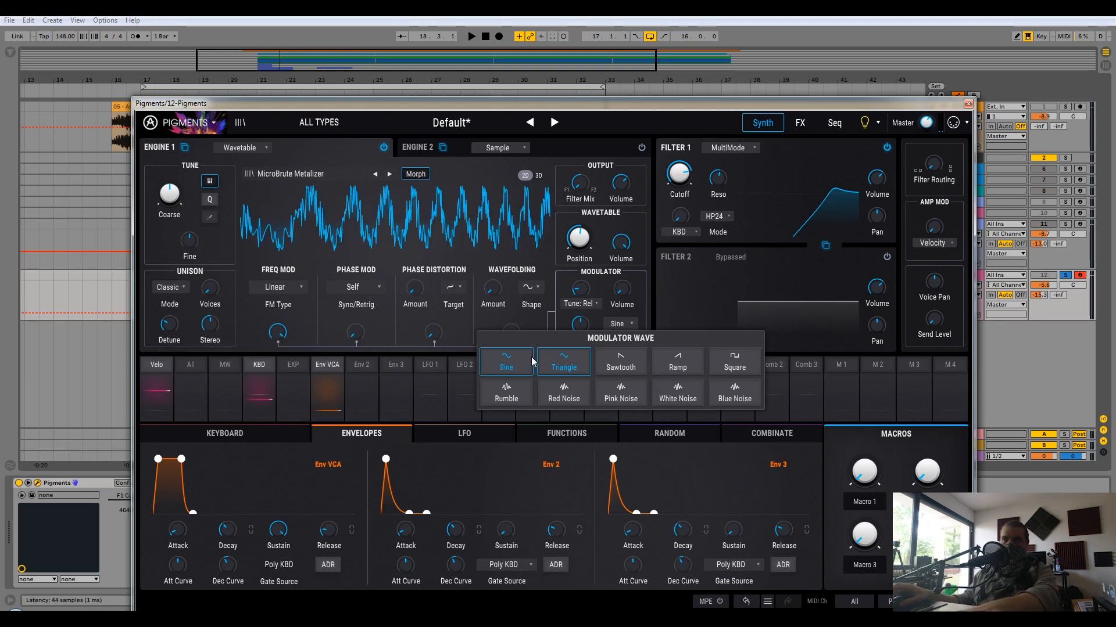
{"action": "left_click", "coordinate": [509, 367]}
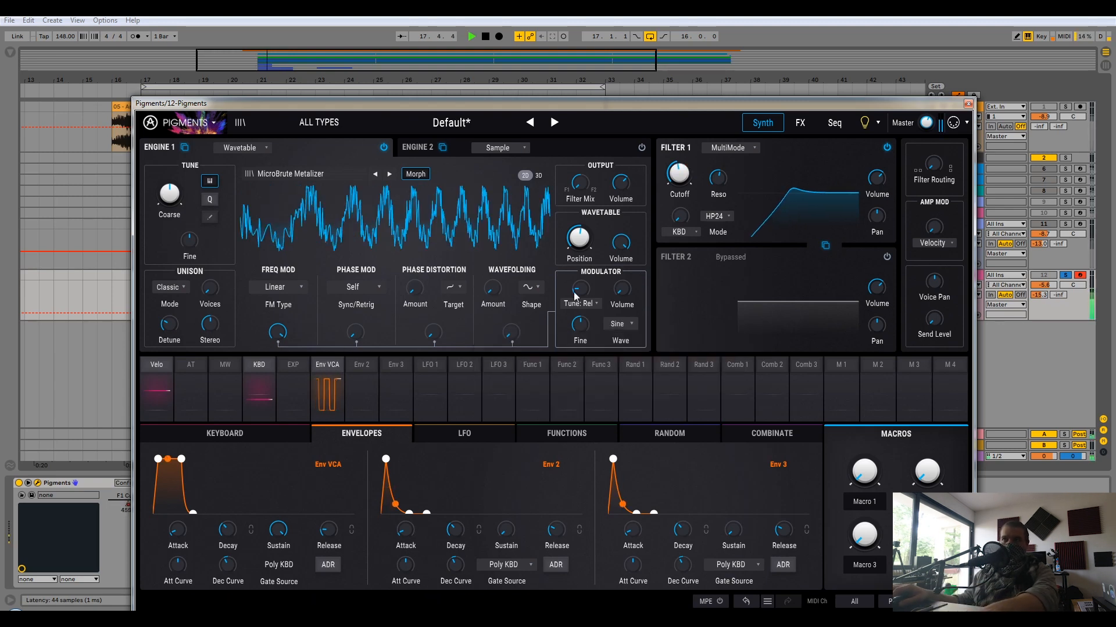
{"action": "left_click", "coordinate": [620, 323]}
{"action": "left_click", "coordinate": [562, 363]}
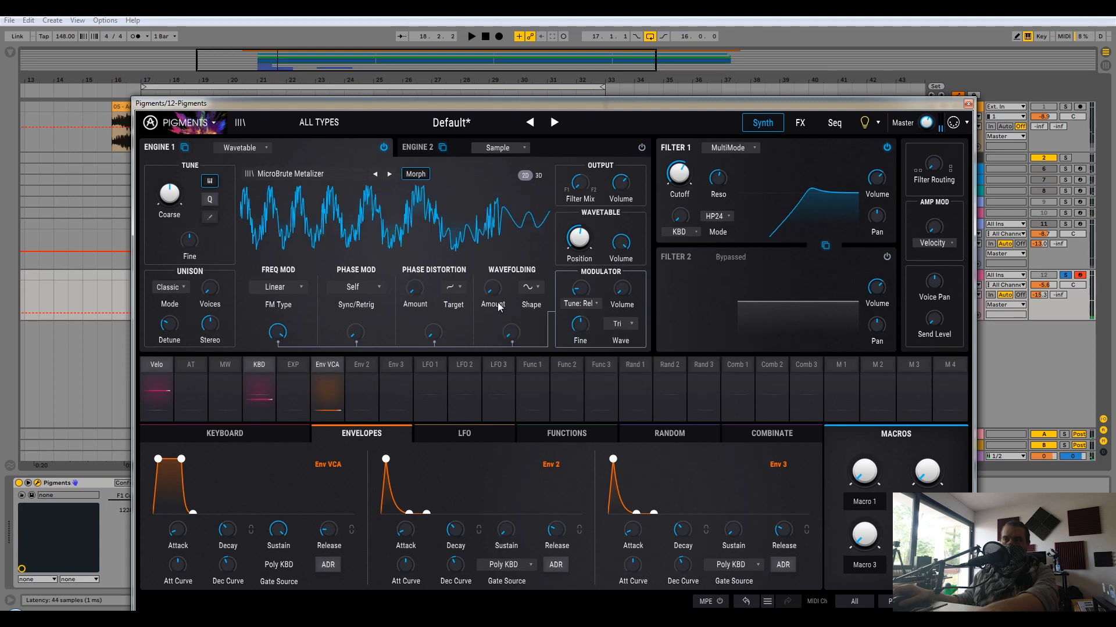
{"action": "key", "text": "space"}
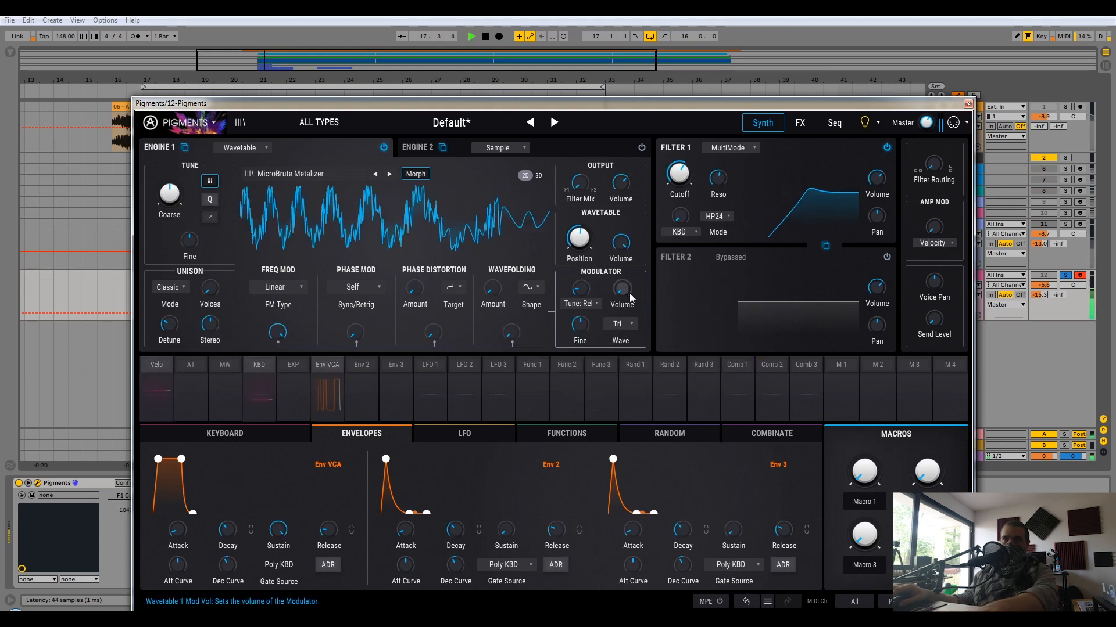
{"action": "left_click", "coordinate": [630, 325]}
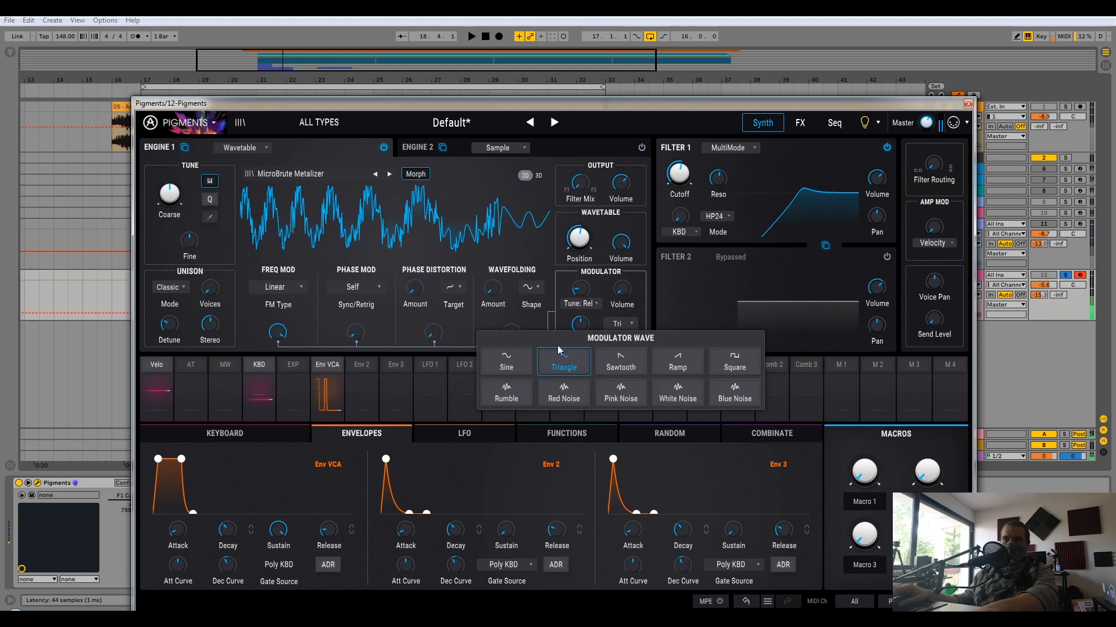
{"action": "left_click", "coordinate": [511, 363]}
- Replace the Delay in FX Bus A with Distortion, adjust its dry/wet and drive, and return to the synth view
{"action": "left_click", "coordinate": [803, 124]}
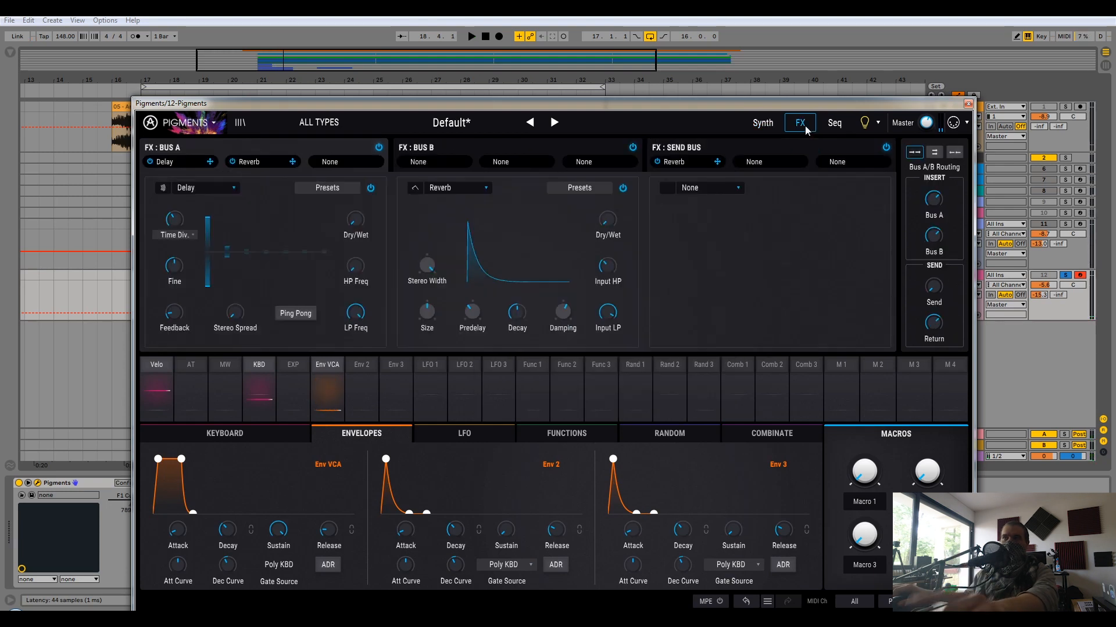
{"action": "left_click", "coordinate": [193, 186]}
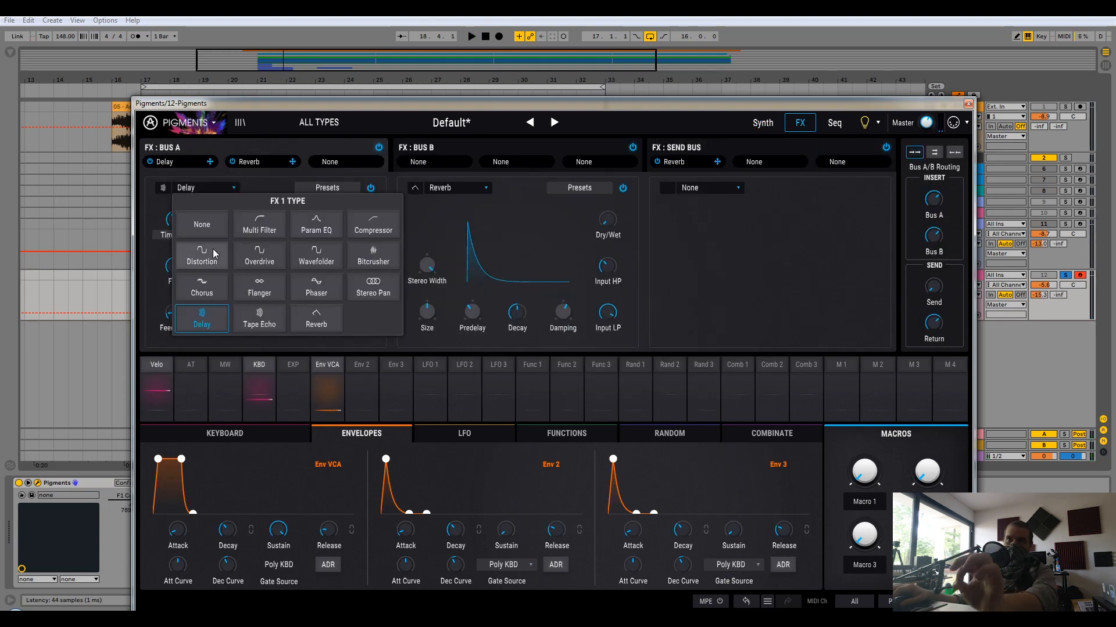
{"action": "left_click", "coordinate": [213, 249]}
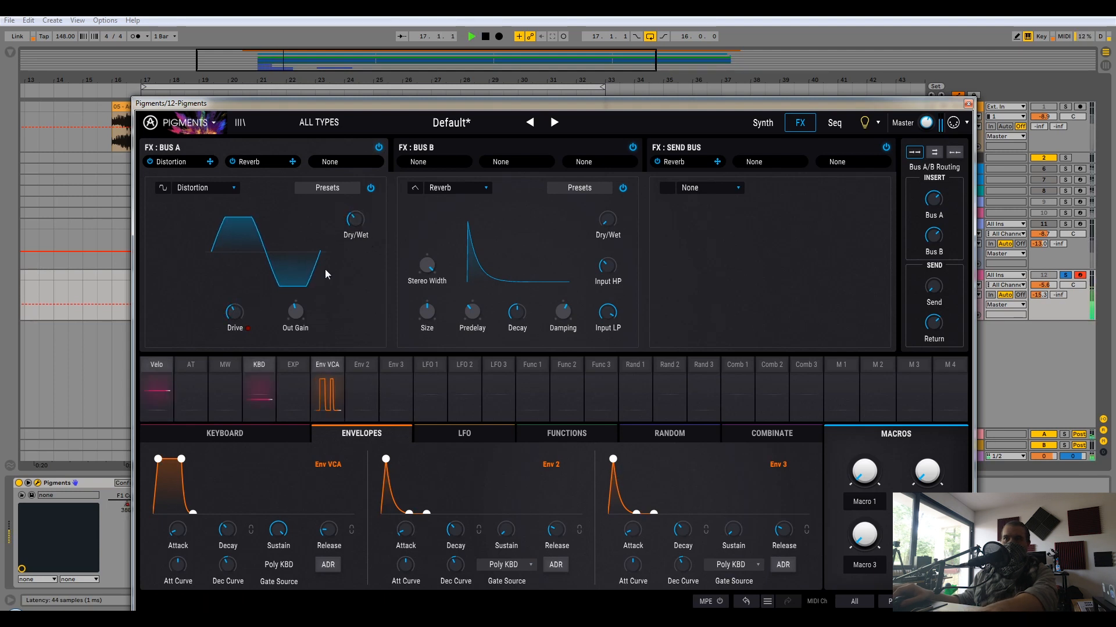
{"action": "left_click_drag", "start_coordinate": [355, 220], "coordinate": [355, 214]}
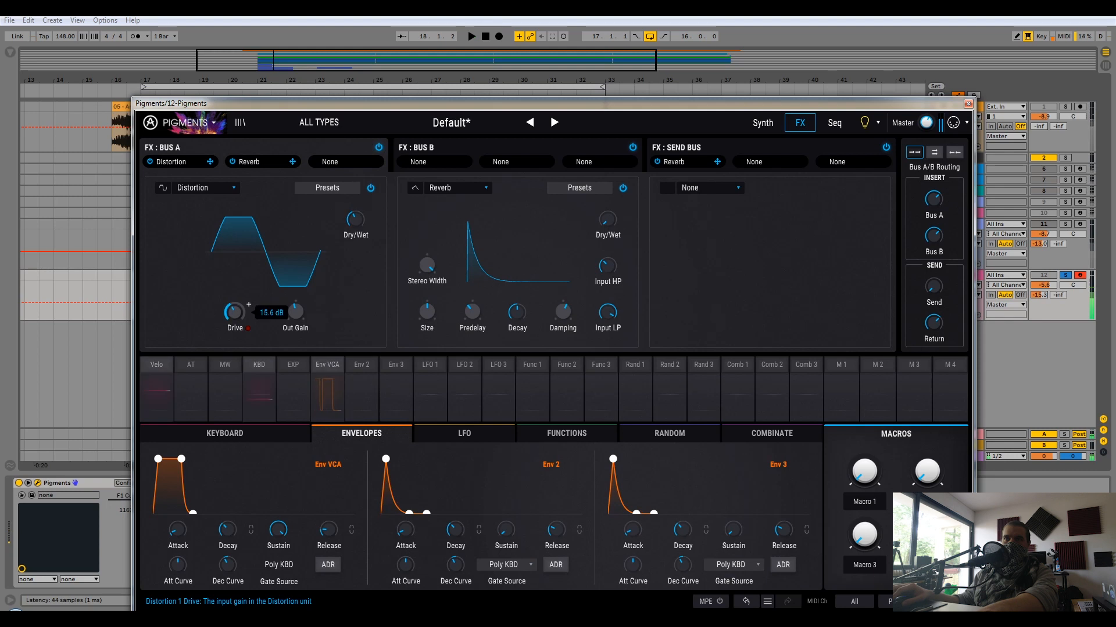
{"action": "left_click_drag", "start_coordinate": [235, 312], "coordinate": [234, 315]}
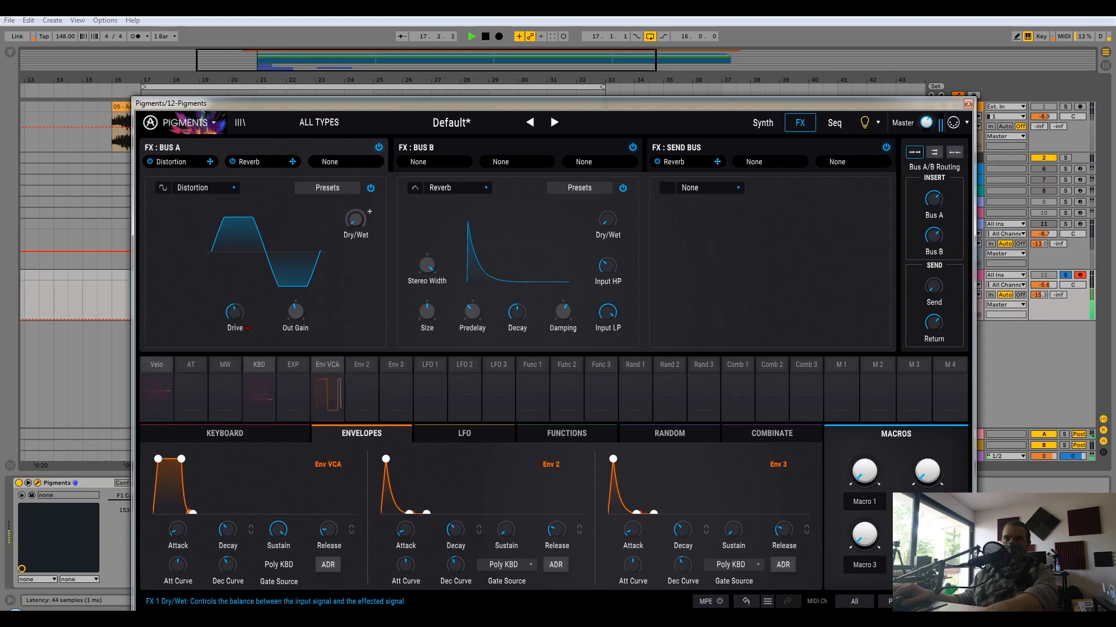
{"action": "mouse_move", "coordinate": [235, 312]}
{"action": "left_mouse_down"}
{"action": "mouse_move", "coordinate": [234, 300]}
{"action": "mouse_move", "coordinate": [235, 317]}
{"action": "left_mouse_up"}
{"action": "left_click", "coordinate": [762, 123]}
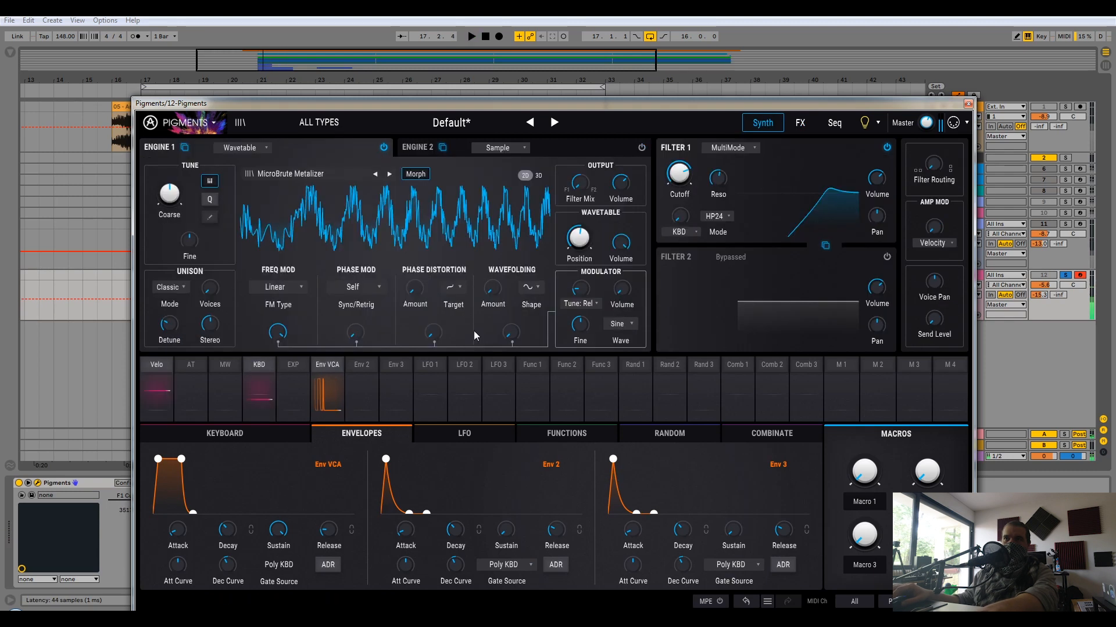
- Try the Triangle wave for the Engine 1 modulator and audition it with the loop
{"action": "left_click", "coordinate": [610, 325]}
{"action": "left_click", "coordinate": [541, 371]}
{"action": "key", "text": "space"}
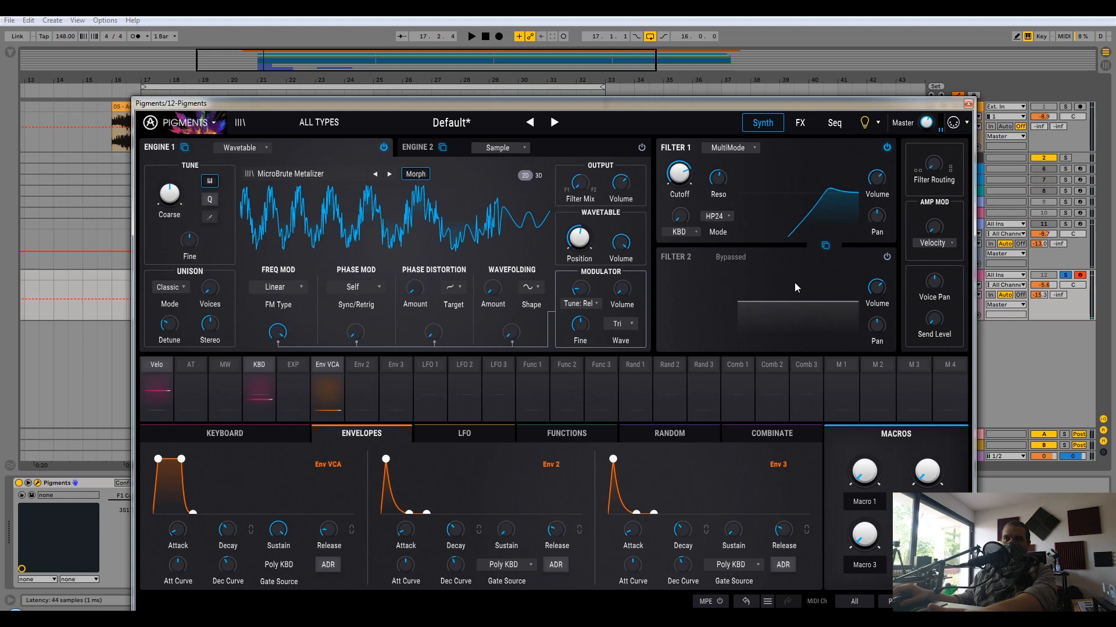
- Bypass the Distortion in FX Bus A and return to the synth view
{"action": "left_click", "coordinate": [800, 122]}
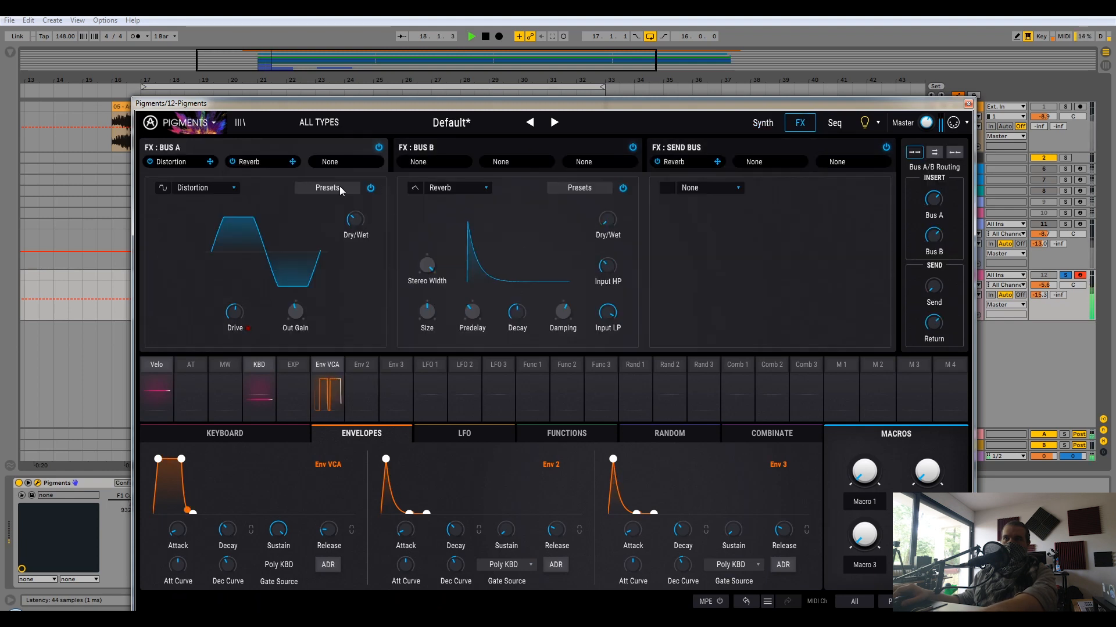
{"action": "left_click", "coordinate": [777, 124]}
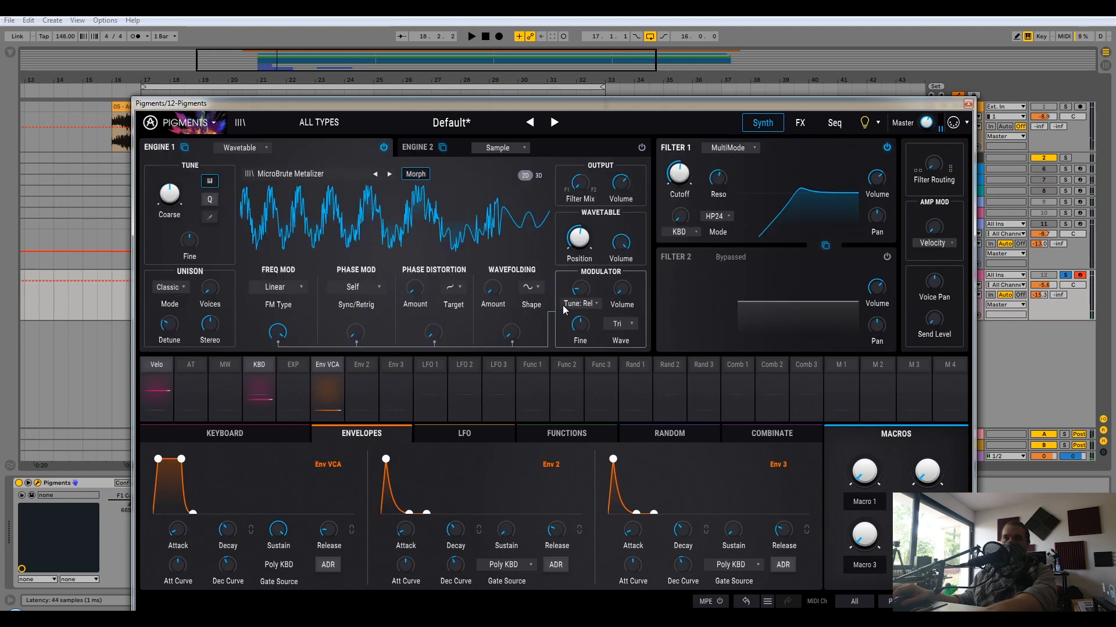
{"action": "left_click", "coordinate": [799, 123]}
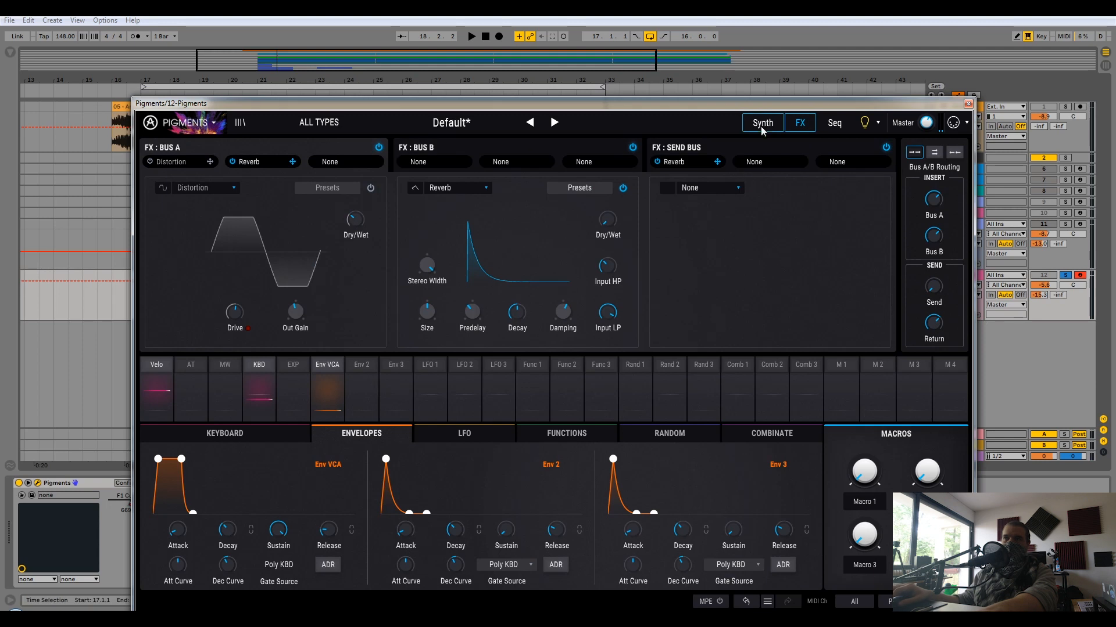
{"action": "left_click", "coordinate": [763, 128]}
- Set the modulator wave back to Sine and briefly audition the loop
{"action": "left_click", "coordinate": [621, 324]}
{"action": "left_click", "coordinate": [505, 361]}
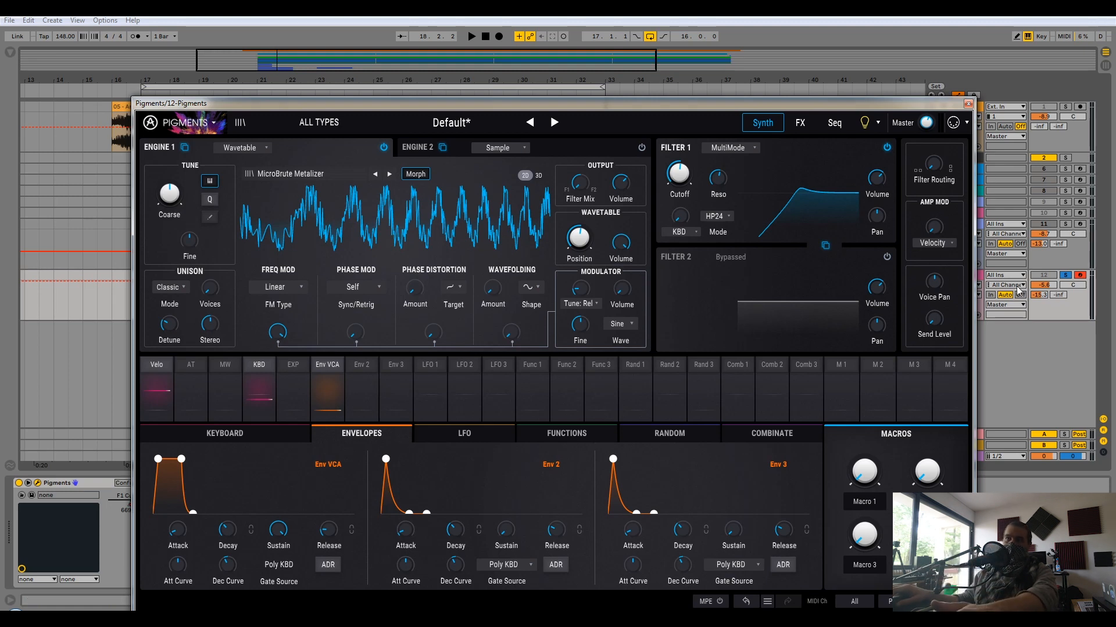
{"action": "key", "text": "space"}
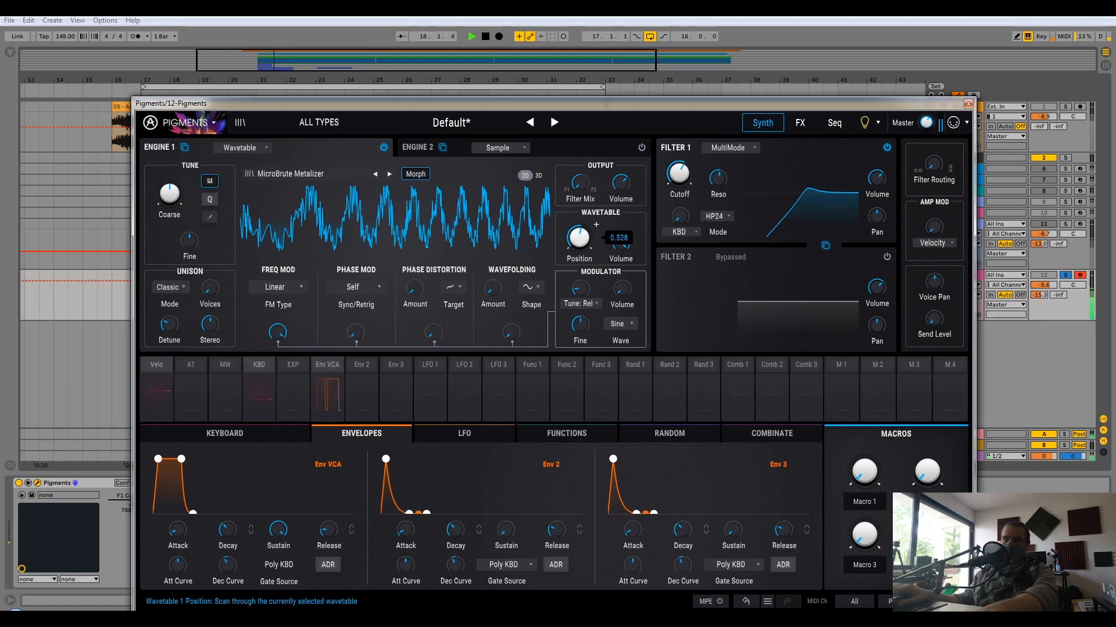
{"action": "key", "text": "space"}
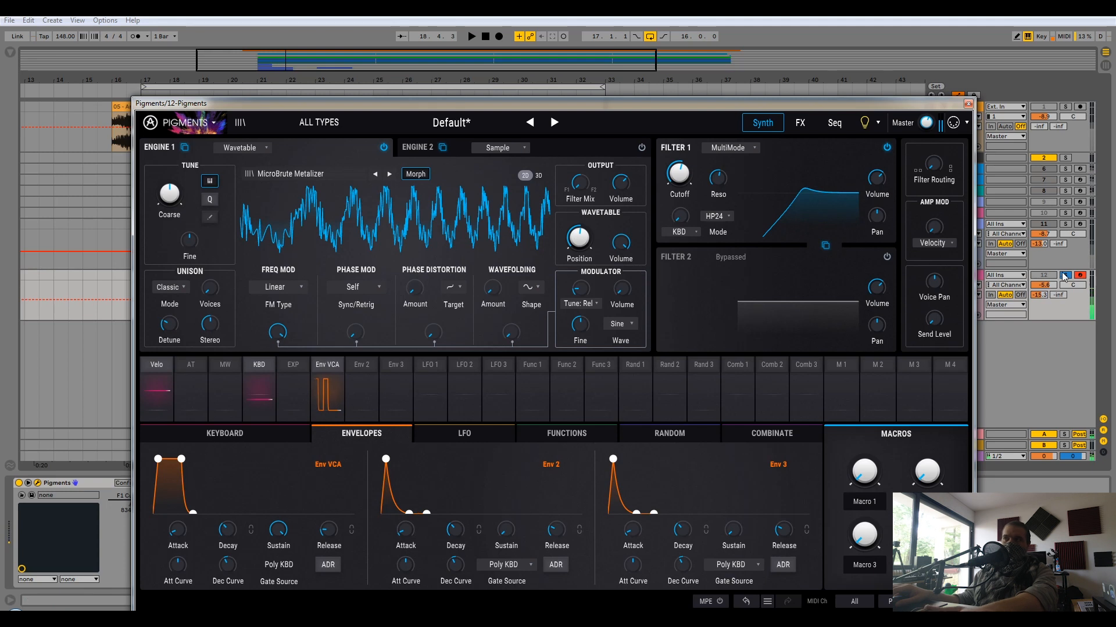
- Close the Pigments editor, mute the FM track, and activate the 12 Pigments track without solo
{"action": "left_click", "coordinate": [1066, 225]}
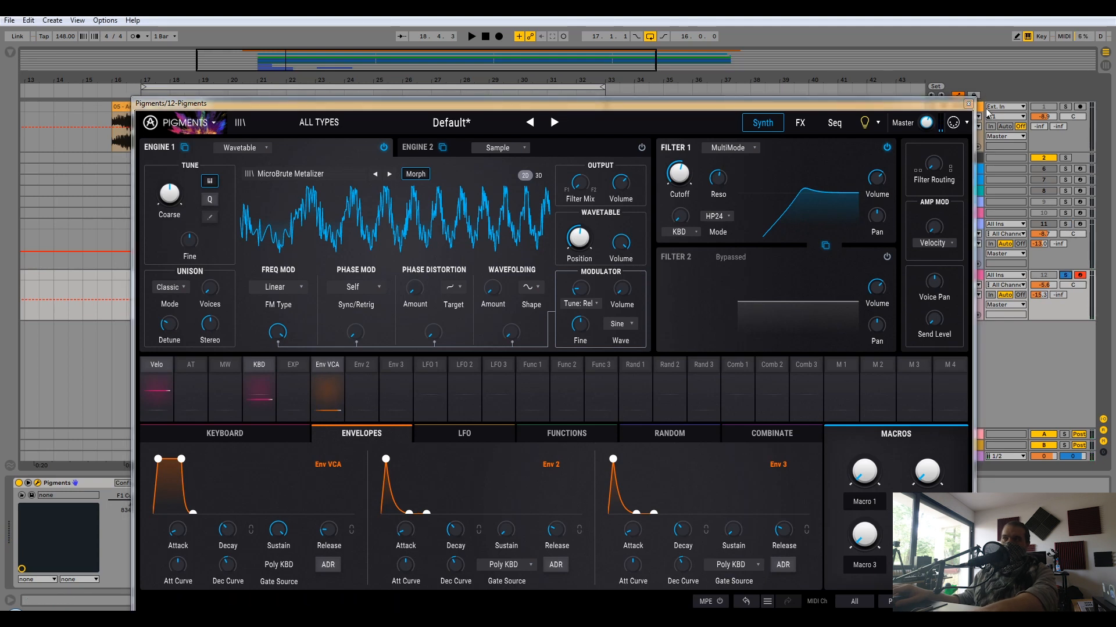
{"action": "left_click", "coordinate": [967, 104]}
{"action": "left_click", "coordinate": [1046, 225]}
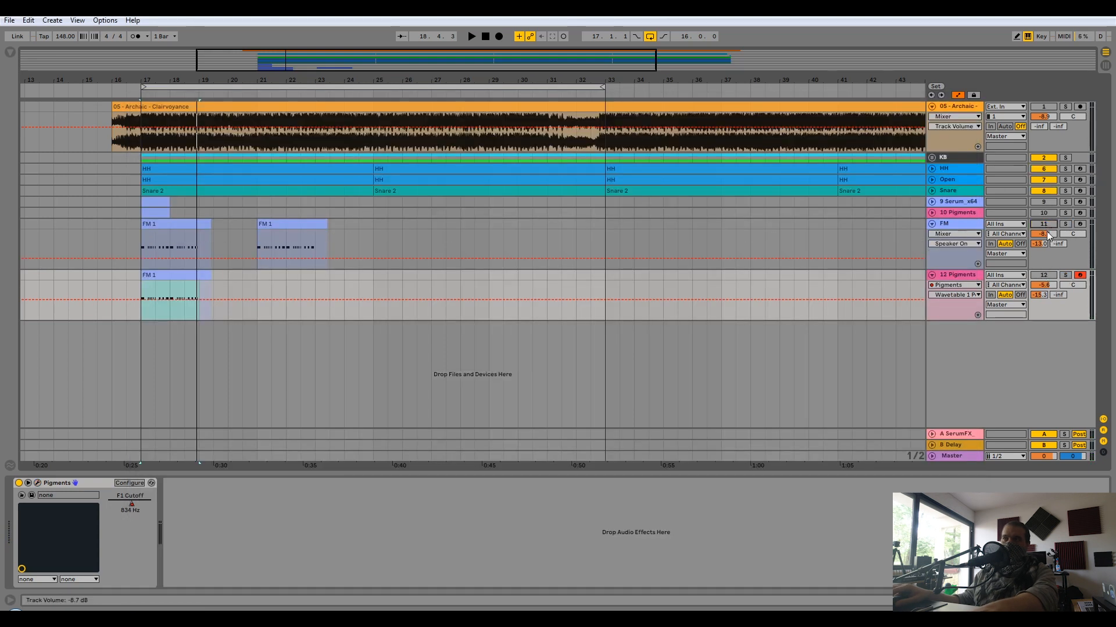
{"action": "left_click", "coordinate": [1044, 276]}
- Paste a copy of the FM 1 clip at bar 21 on the 12 Pigments track
{"action": "left_click", "coordinate": [255, 282]}
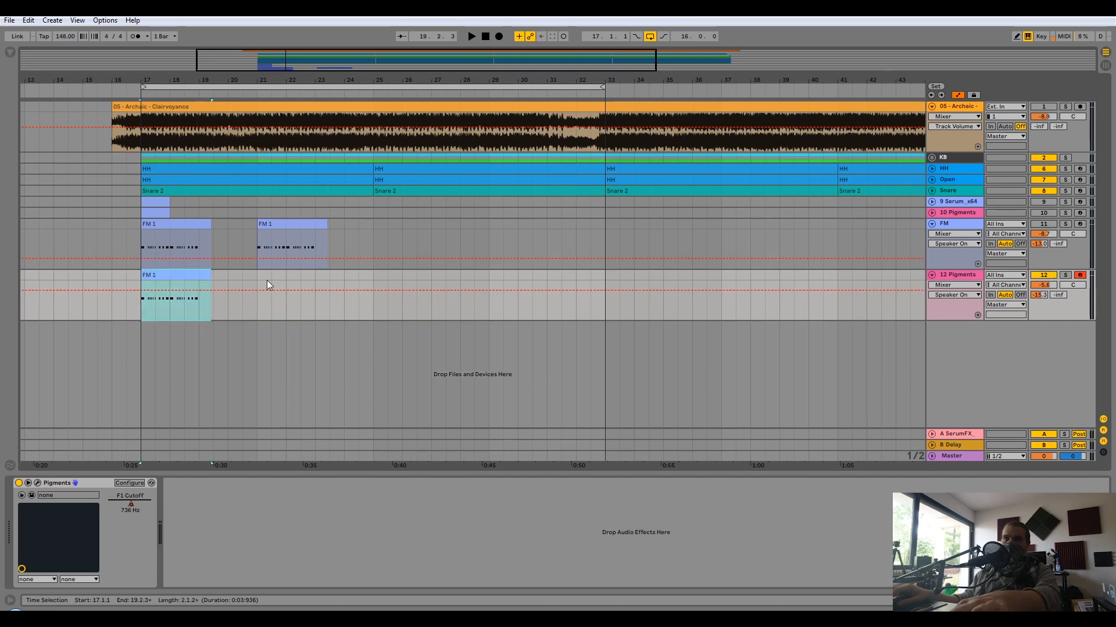
{"action": "key", "text": "ctrl+v"}
{"action": "left_click", "coordinate": [160, 274]}
- Play the arrangement, set the 12 Pigments track's SerumFX send to -14.0 dB, and reopen the Pigments editor
{"action": "key", "text": "space"}
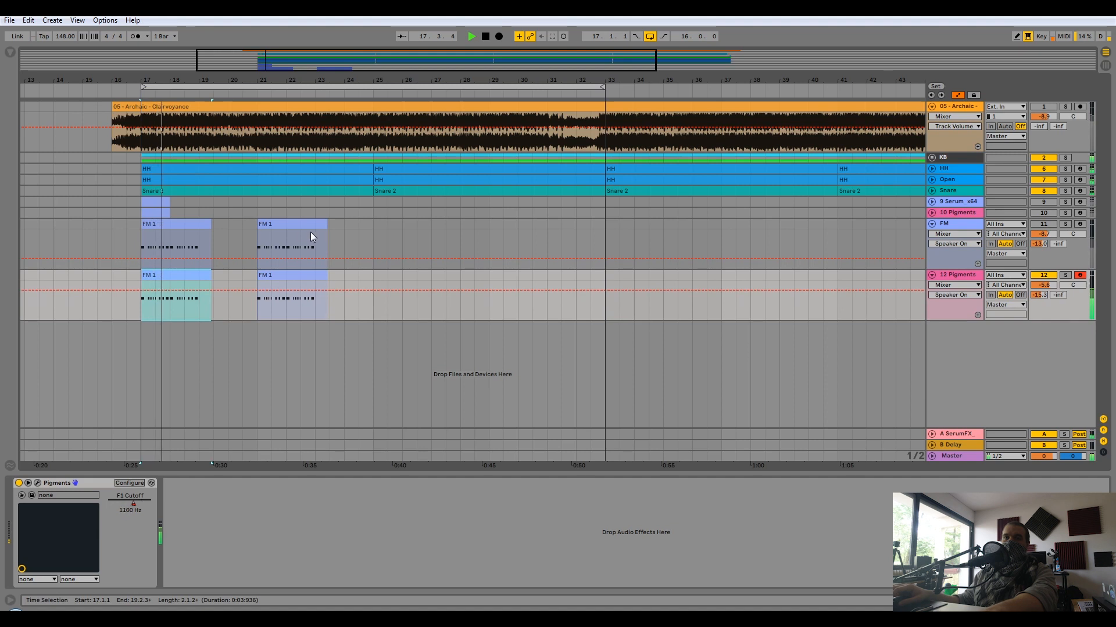
{"action": "left_click", "coordinate": [279, 275]}
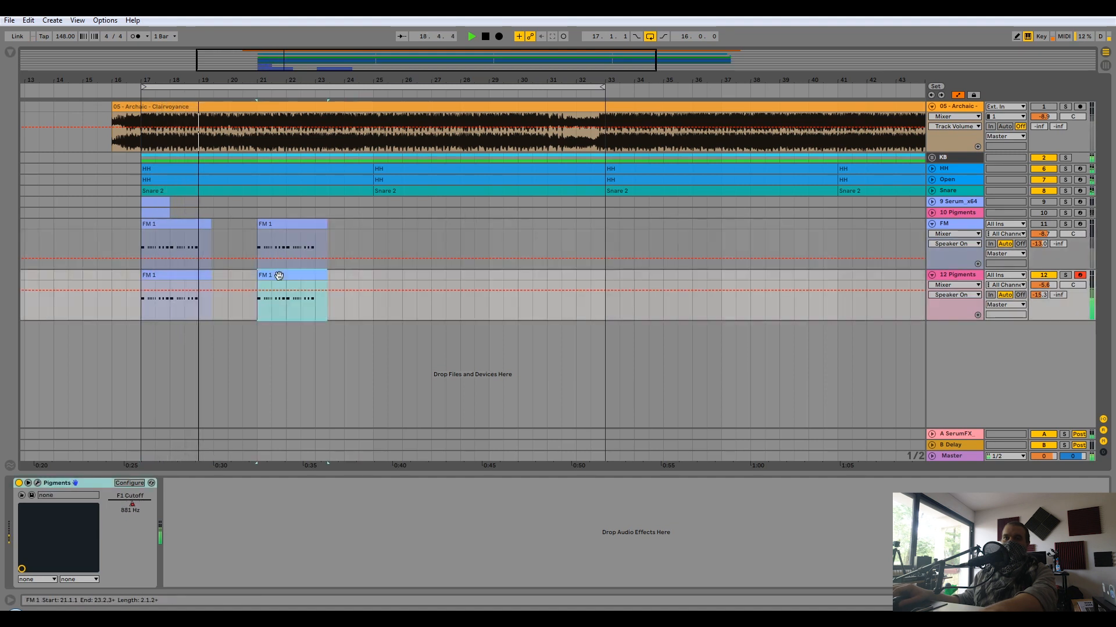
{"action": "left_click_drag", "start_coordinate": [1039, 295], "coordinate": [1039, 291]}
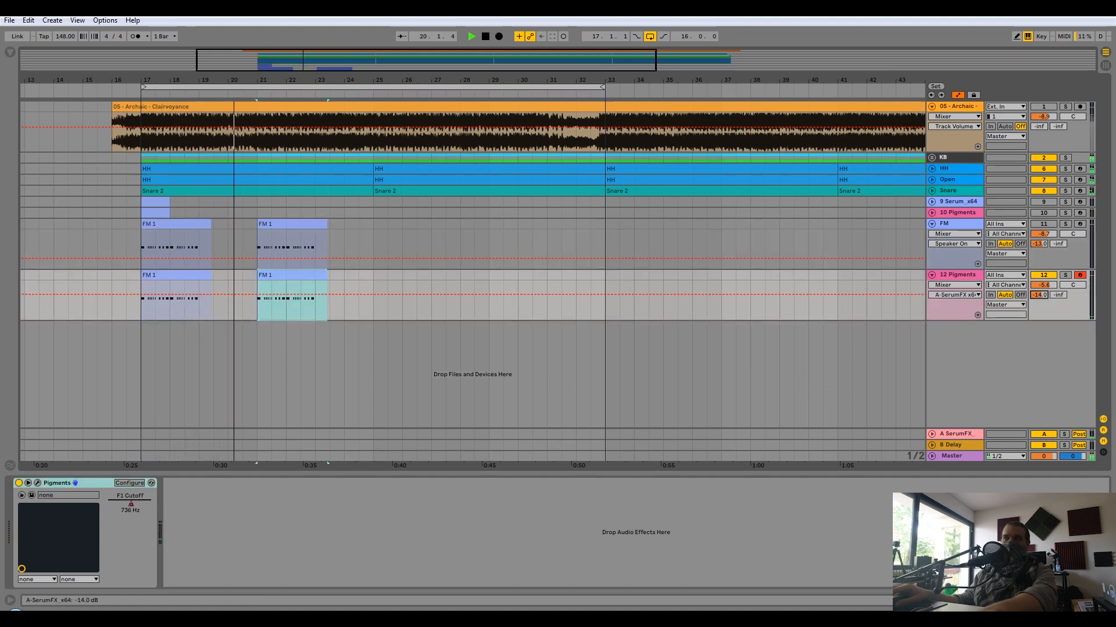
{"action": "left_click", "coordinate": [37, 483]}
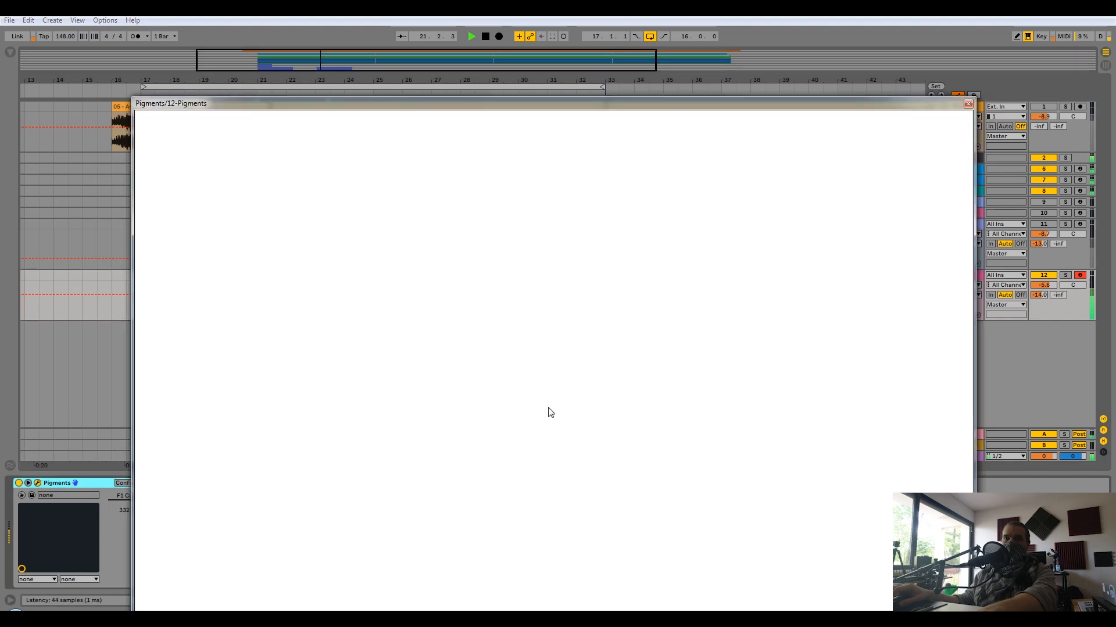
- Audition different coarse tunings for the modulator from the bar 21 clip, ending at -22 semitones
{"action": "left_click_drag", "start_coordinate": [581, 292], "coordinate": [582, 270]}
{"action": "key", "text": "space"}
{"action": "key", "text": "space"}
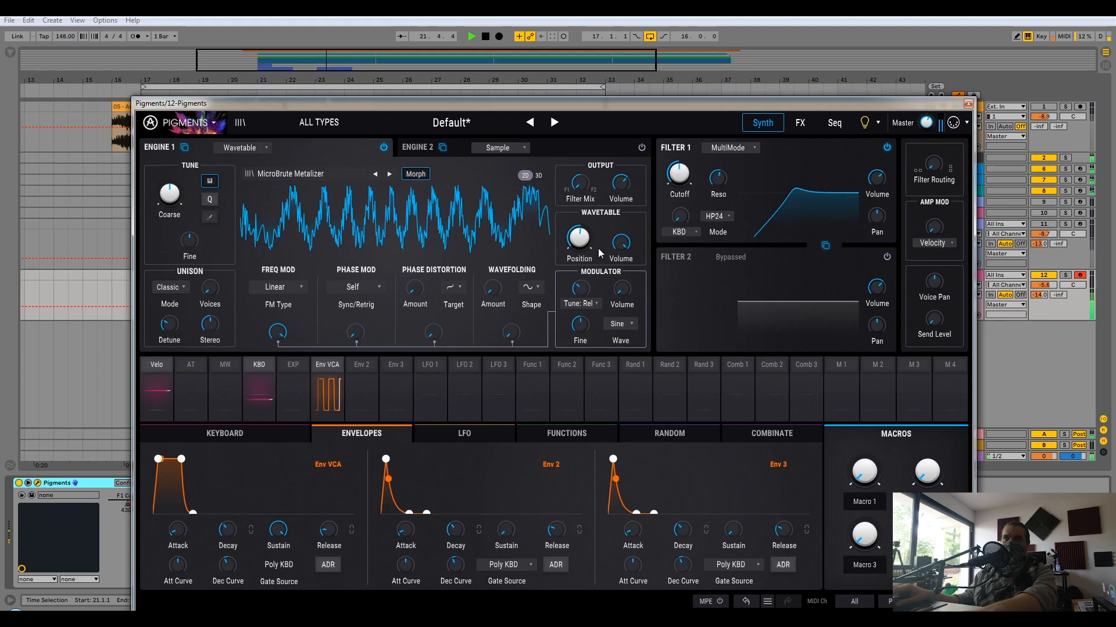
{"action": "left_click_drag", "start_coordinate": [584, 293], "coordinate": [584, 308]}
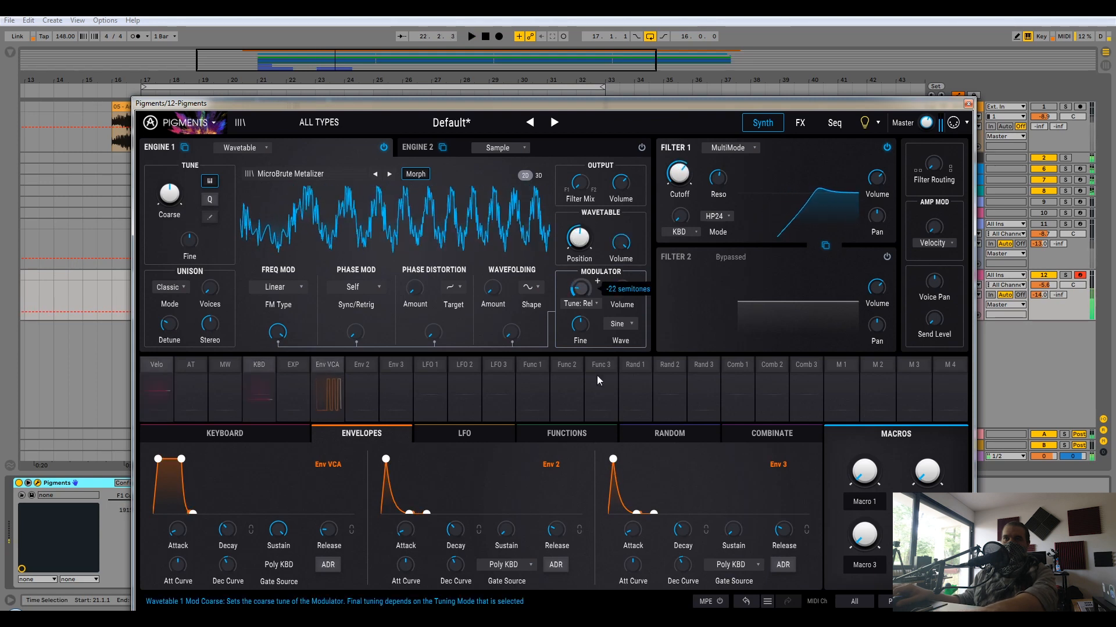
{"action": "key", "text": "space"}
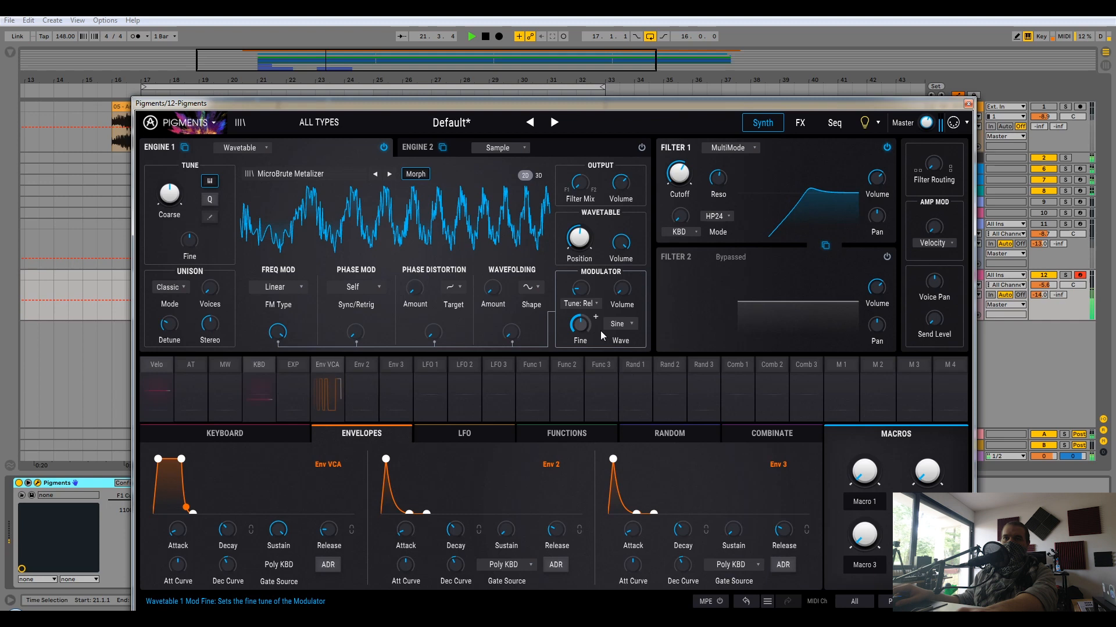
- Solo the 12 Pigments track and audition the frequency modulation amount at 1.000
{"action": "mouse_move", "coordinate": [278, 332]}
{"action": "left_mouse_down"}
{"action": "mouse_move", "coordinate": [278, 361]}
{"action": "mouse_move", "coordinate": [295, 340]}
{"action": "mouse_move", "coordinate": [276, 328]}
{"action": "left_mouse_up"}
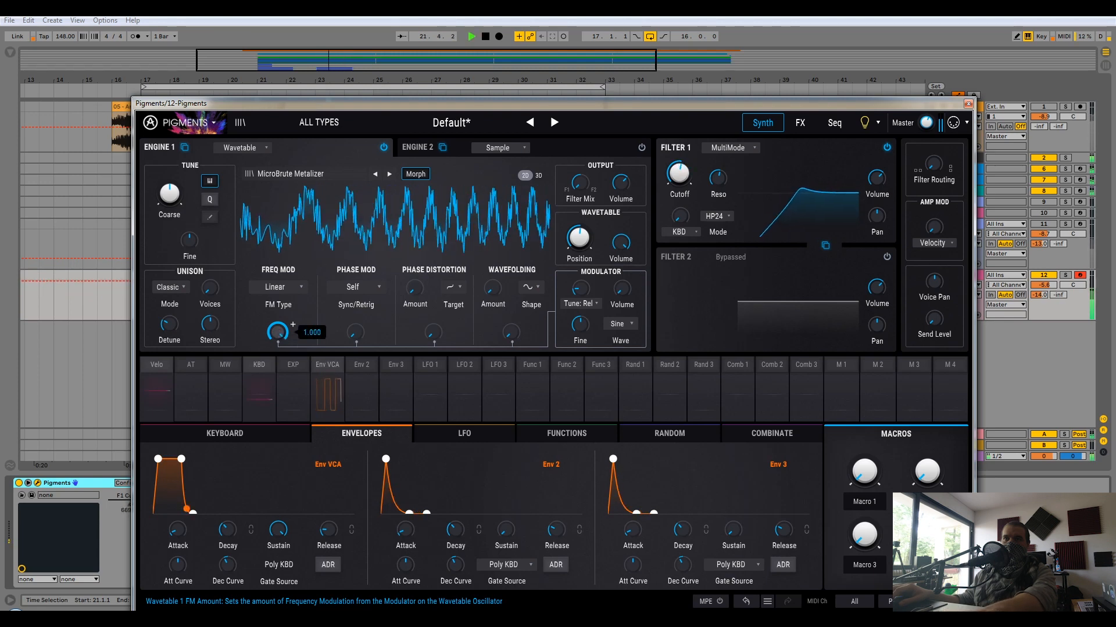
{"action": "left_click", "coordinate": [1065, 276]}
{"action": "key", "text": "space"}
{"action": "mouse_move", "coordinate": [278, 332]}
{"action": "left_mouse_down"}
{"action": "mouse_move", "coordinate": [278, 378]}
{"action": "mouse_move", "coordinate": [274, 329]}
{"action": "left_mouse_up"}
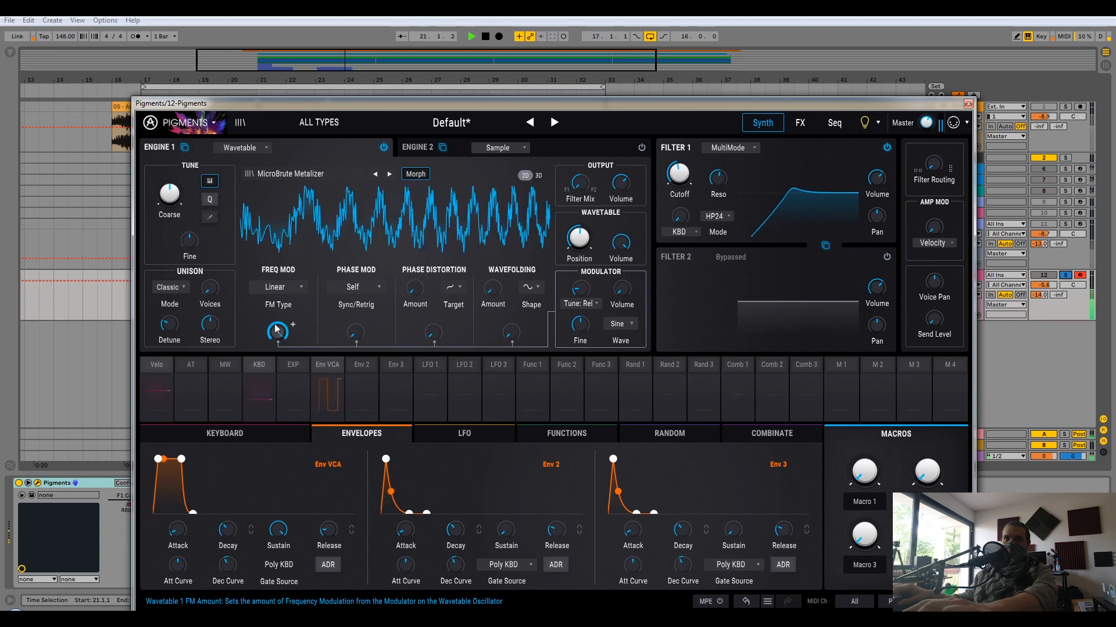
{"action": "key", "text": "space"}
- Readjust the modulator's coarse tuning and reduce the frequency modulation amount to about 0.371 while the clip plays
{"action": "left_click_drag", "start_coordinate": [581, 289], "coordinate": [581, 289]}
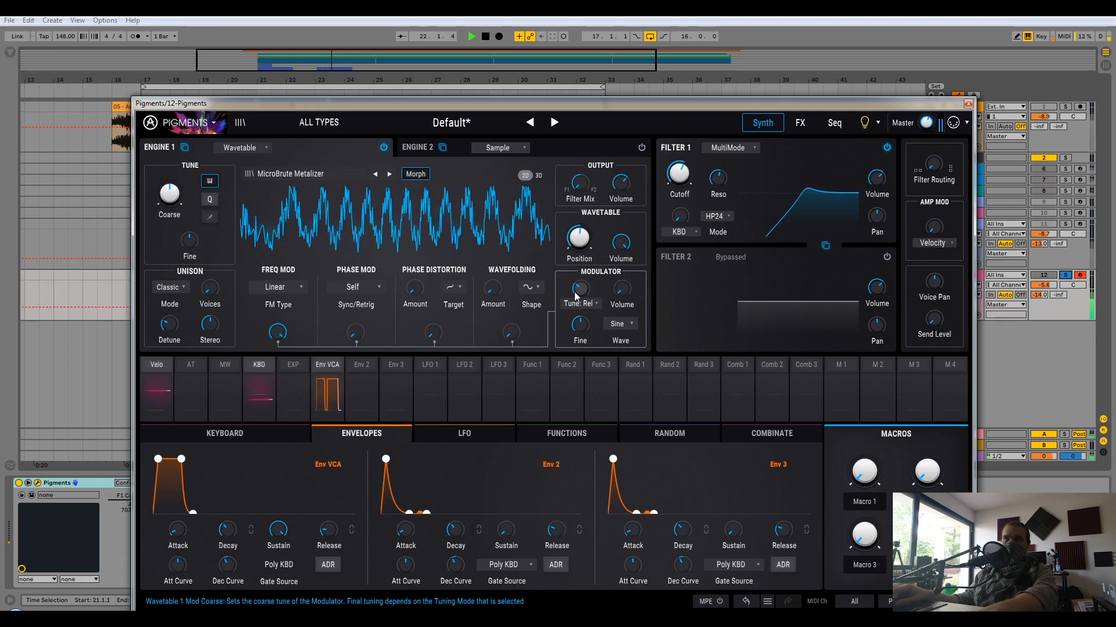
{"action": "left_click_drag", "start_coordinate": [581, 289], "coordinate": [584, 294]}
{"action": "left_click_drag", "start_coordinate": [277, 332], "coordinate": [284, 338]}
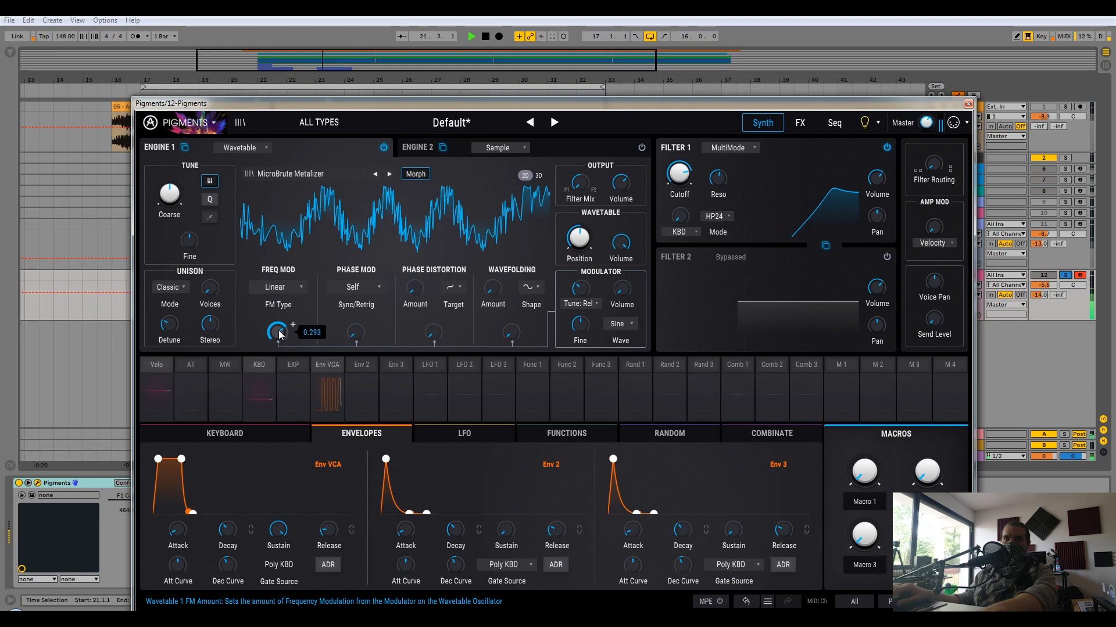
{"action": "key", "text": "space"}
{"action": "key", "text": "space"}
{"action": "left_click_drag", "start_coordinate": [277, 332], "coordinate": [277, 303]}
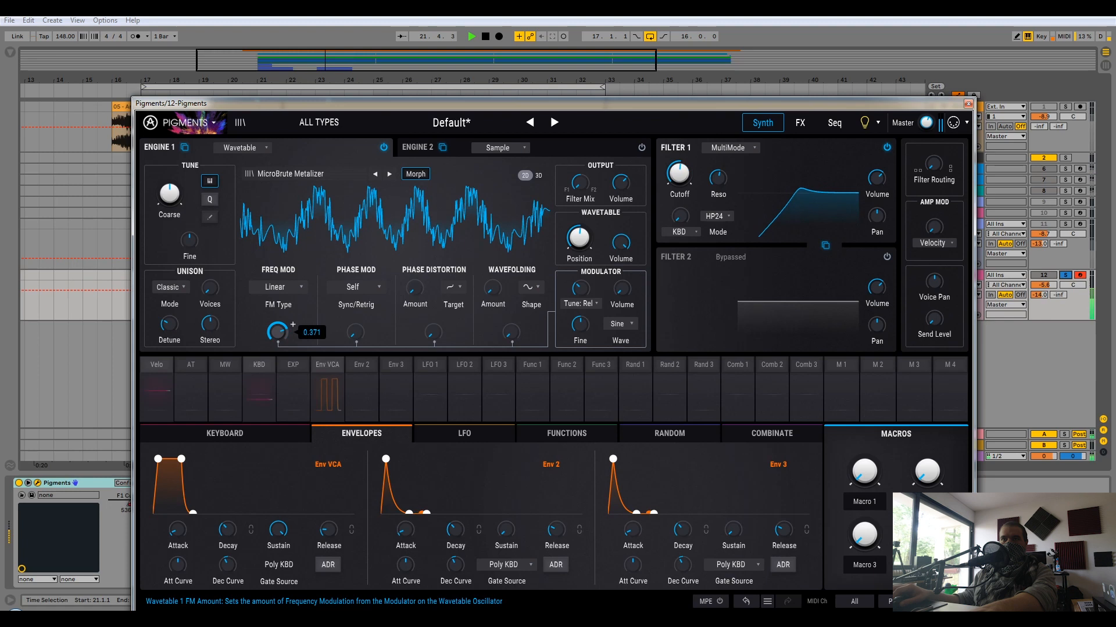
- Unsolo the 12 Pigments track, raise Filter 1's resonance, and set the frequency modulation amount to about 0.384
{"action": "left_click", "coordinate": [1067, 277]}
{"action": "left_click_drag", "start_coordinate": [708, 185], "coordinate": [708, 176]}
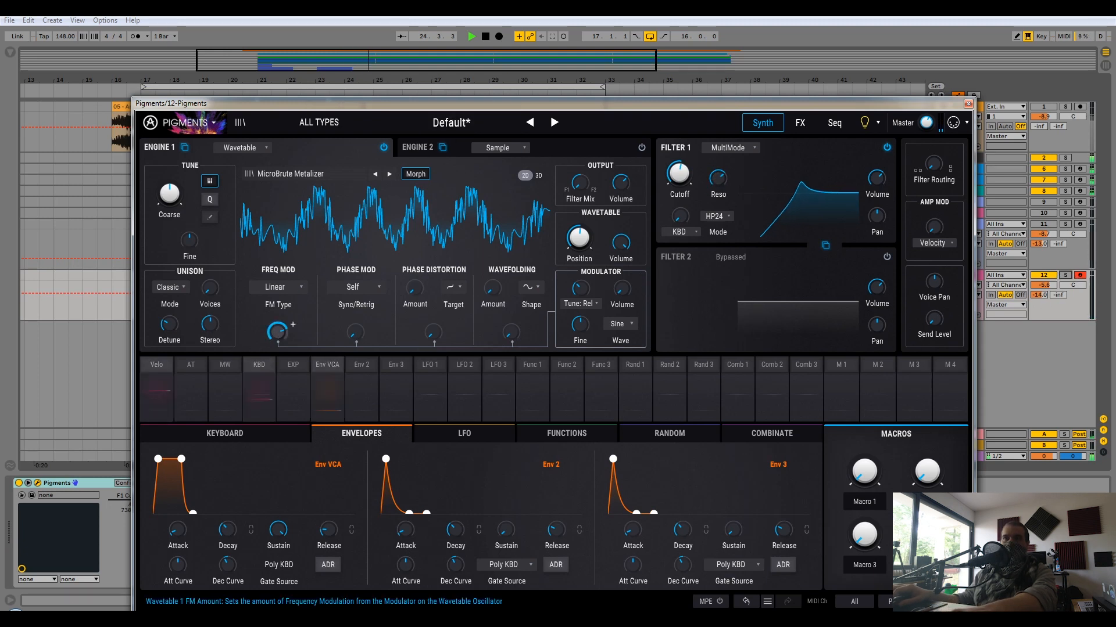
{"action": "left_click_drag", "start_coordinate": [279, 334], "coordinate": [309, 336]}
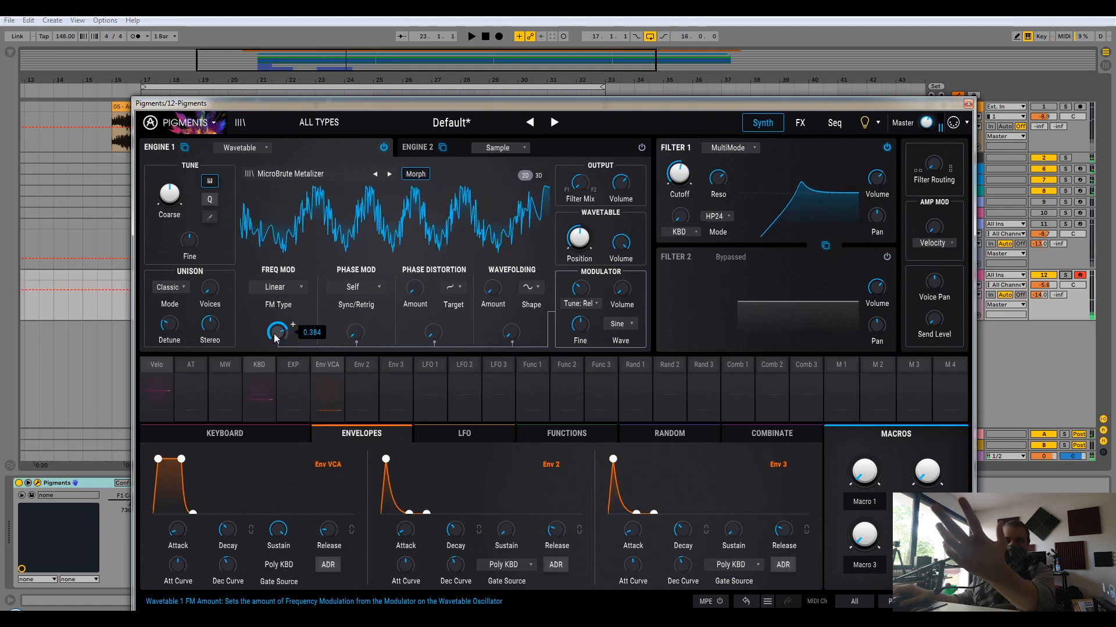